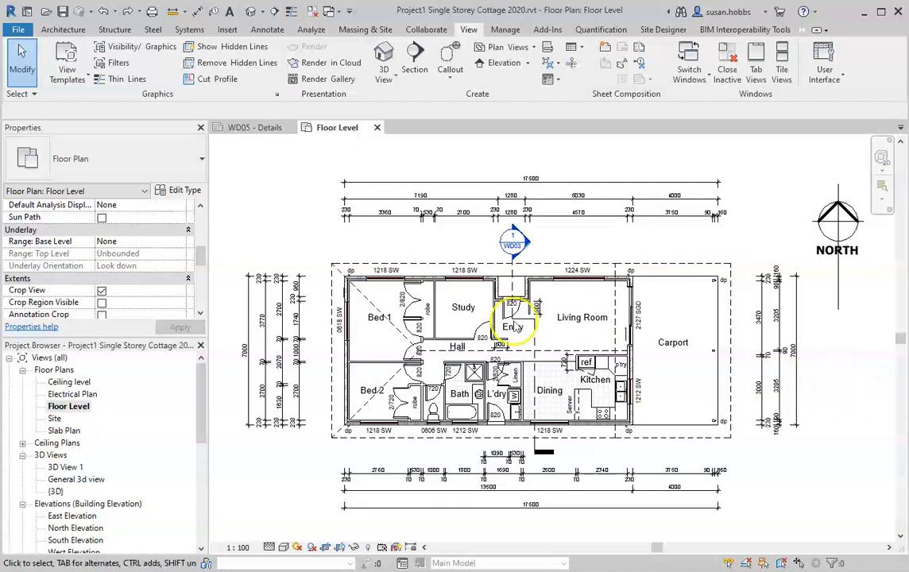
Start a Solid White filled region on the floor plan and pick the front wall and entry recess edges as its boundary.
left_click(271, 33)
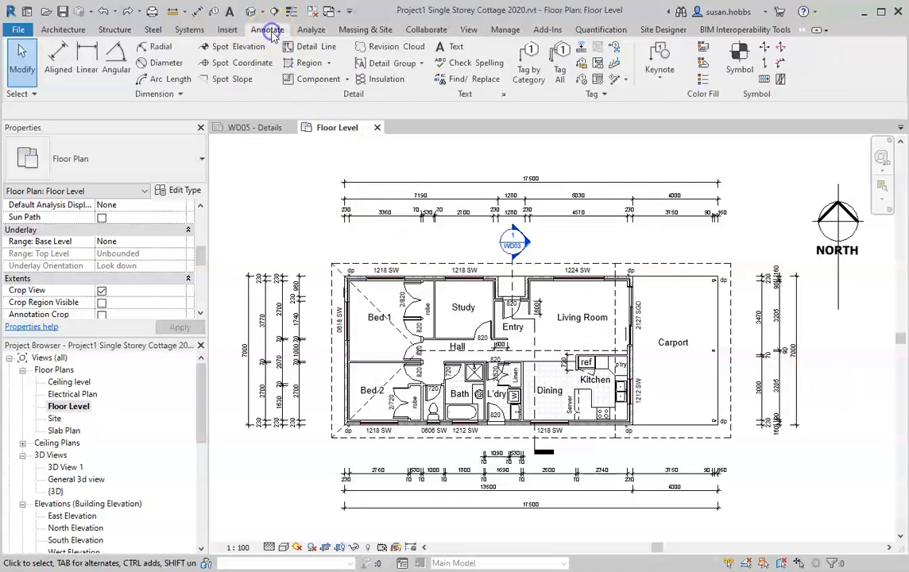
left_click(327, 64)
left_click(312, 82)
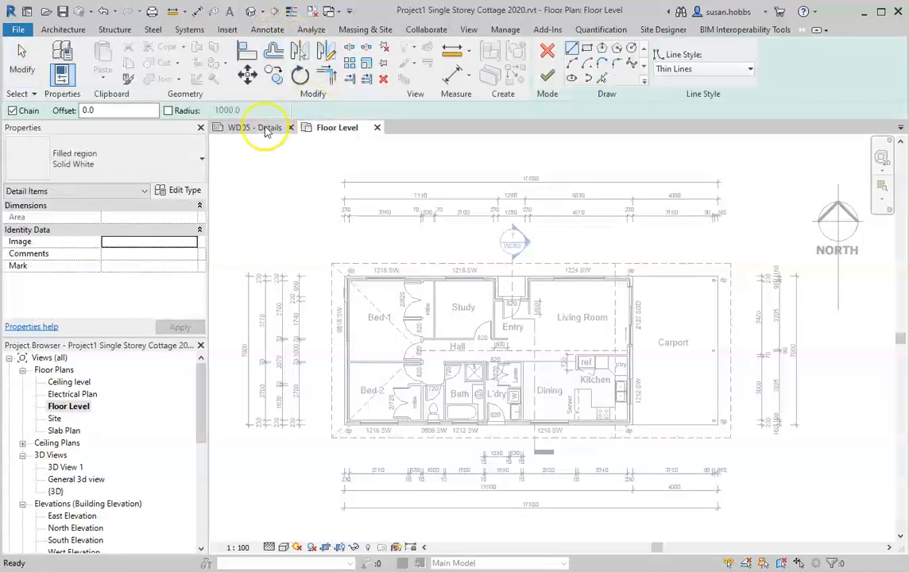
left_click(601, 80)
scroll(426, 270, "up", 5)
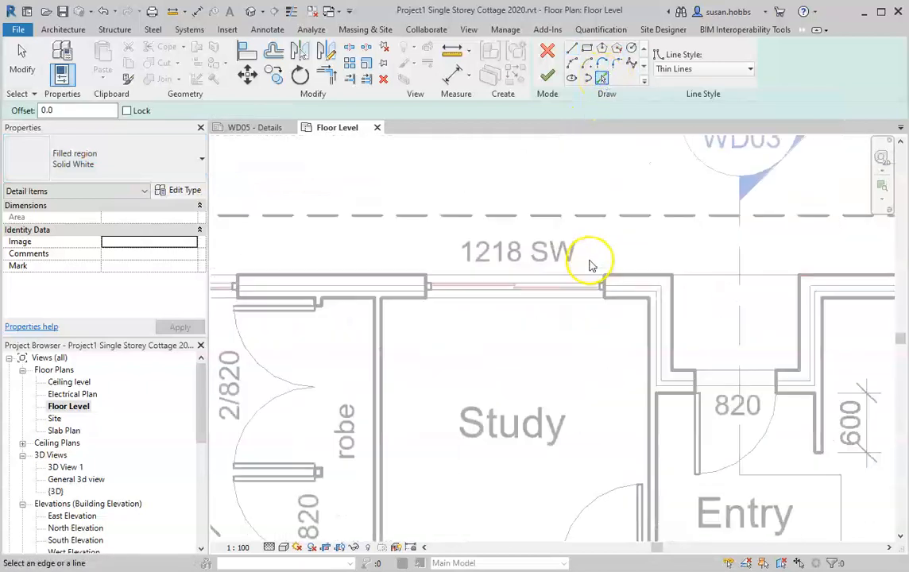
left_click(648, 276)
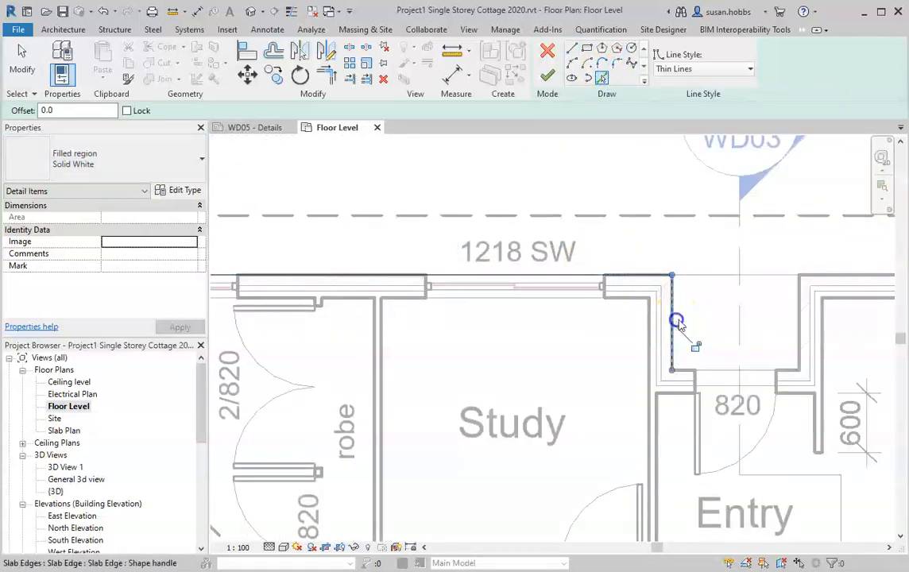
left_click(783, 370)
left_click(799, 347)
left_click(844, 275)
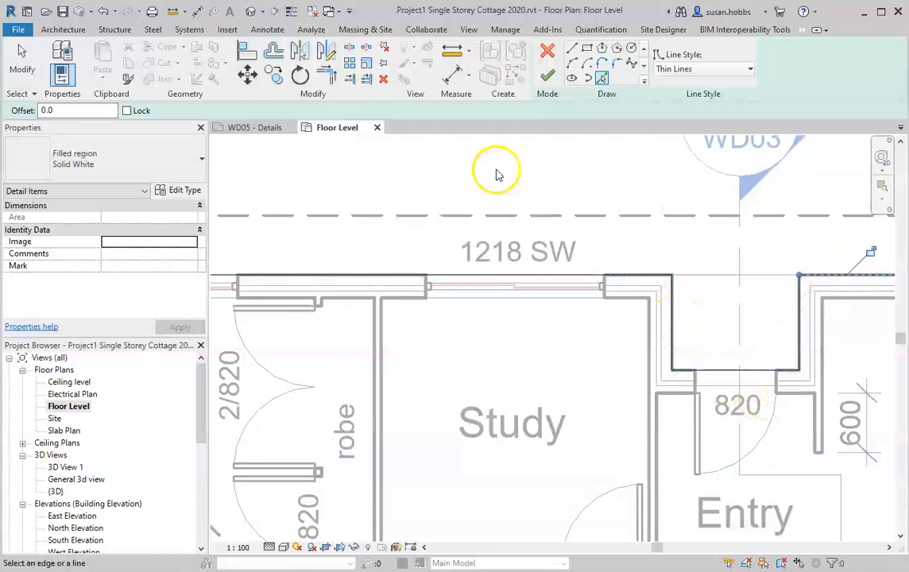
Pick the remaining exterior edges of the house, excluding the carport, to close the filled region's boundary and finish the region.
scroll(498, 174, "down", 4)
scroll(701, 201, "up", 3)
left_click(703, 199)
scroll(720, 189, "down", 2)
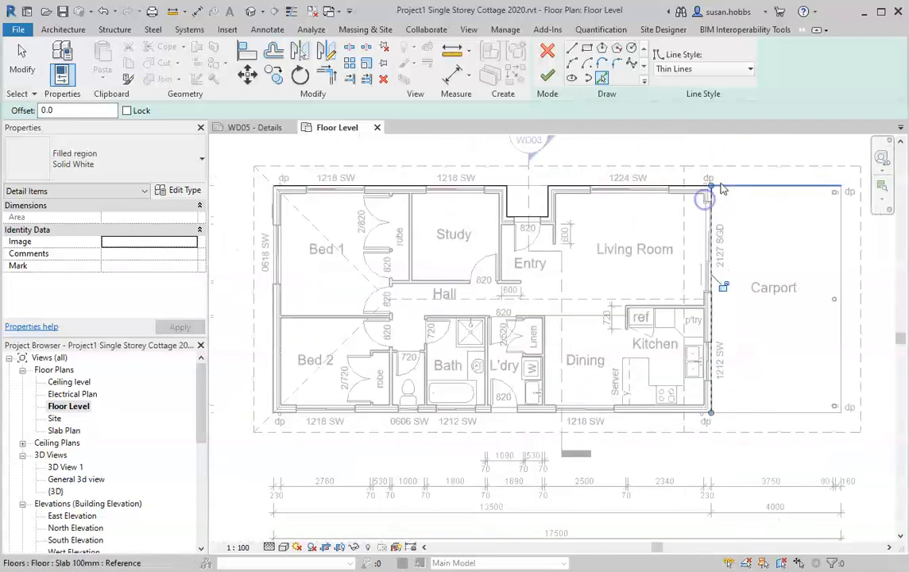
scroll(693, 492, "up", 2)
left_click(636, 385)
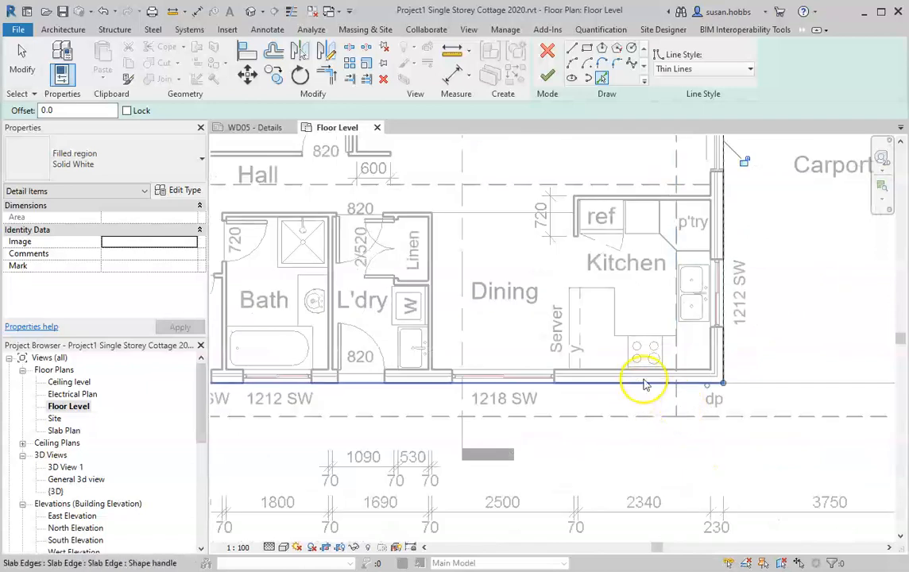
scroll(807, 381, "down", 4)
left_click(387, 310)
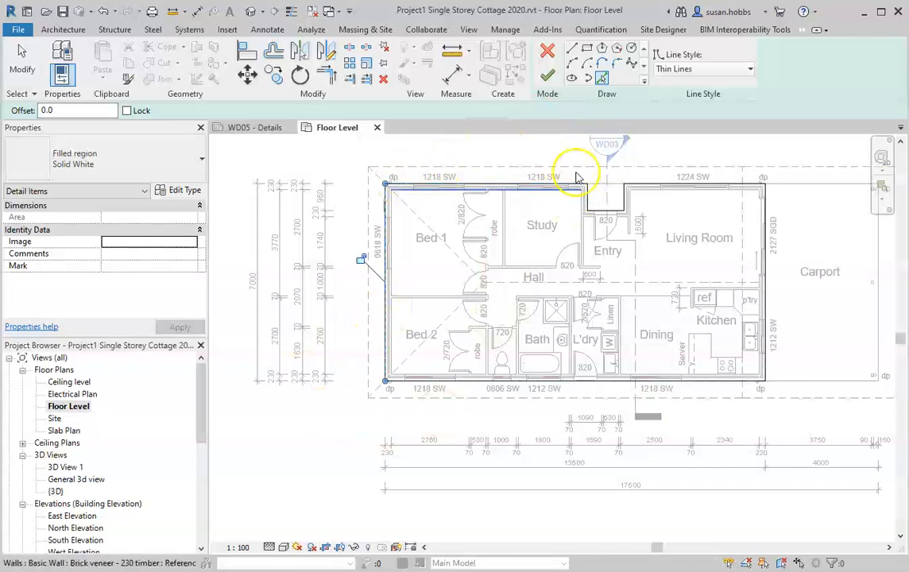
left_click(546, 77)
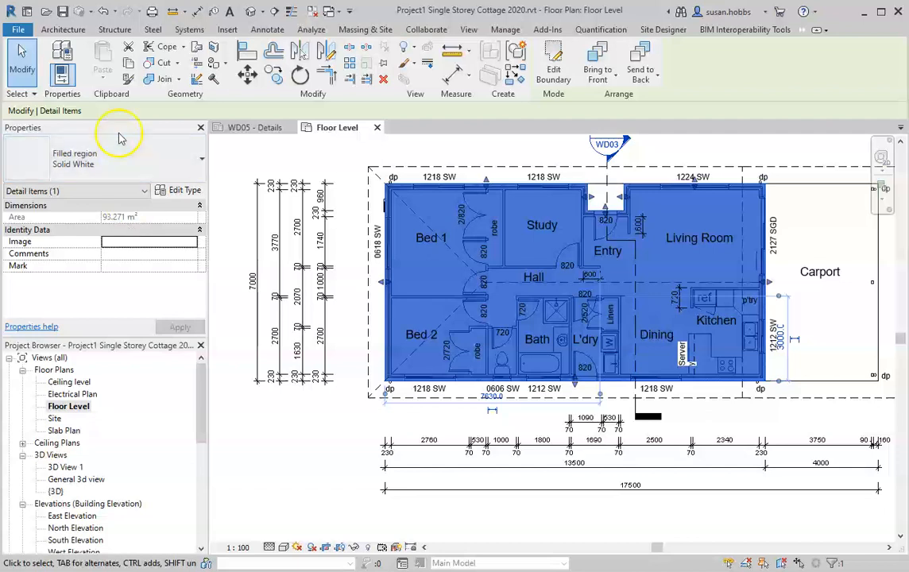
Delete the filled region covering the house from the floor plan.
left_click(438, 142)
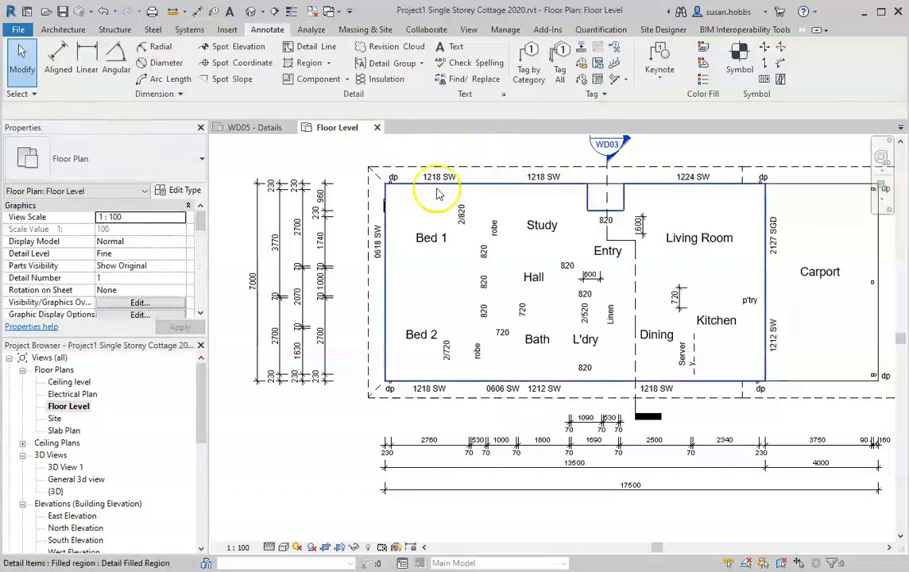
left_click(477, 186)
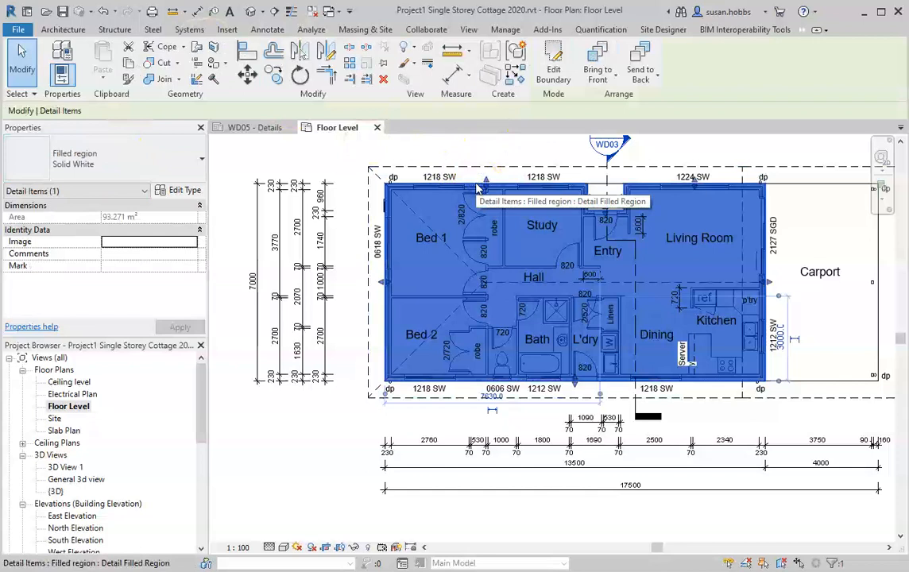
left_click(470, 173)
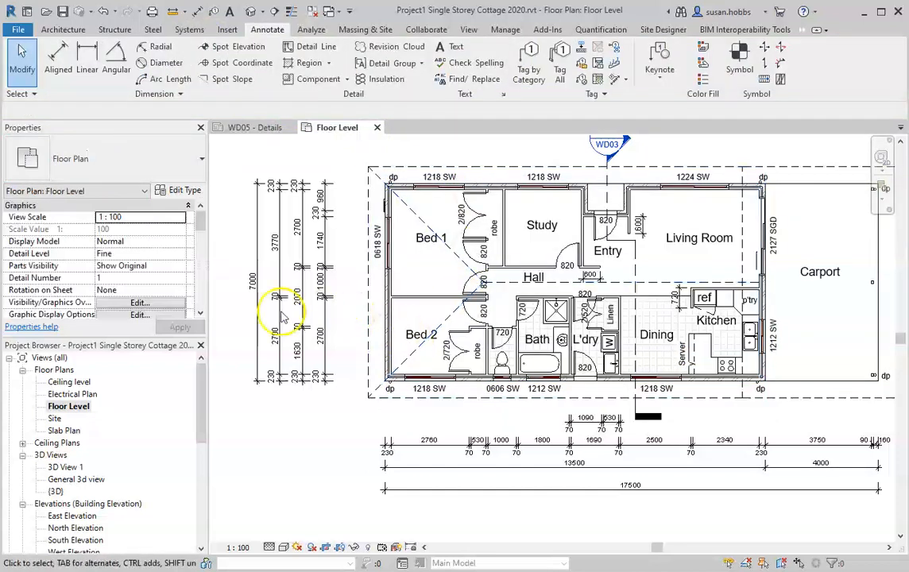
left_click(265, 444)
middle_click(266, 454)
middle_click(267, 454)
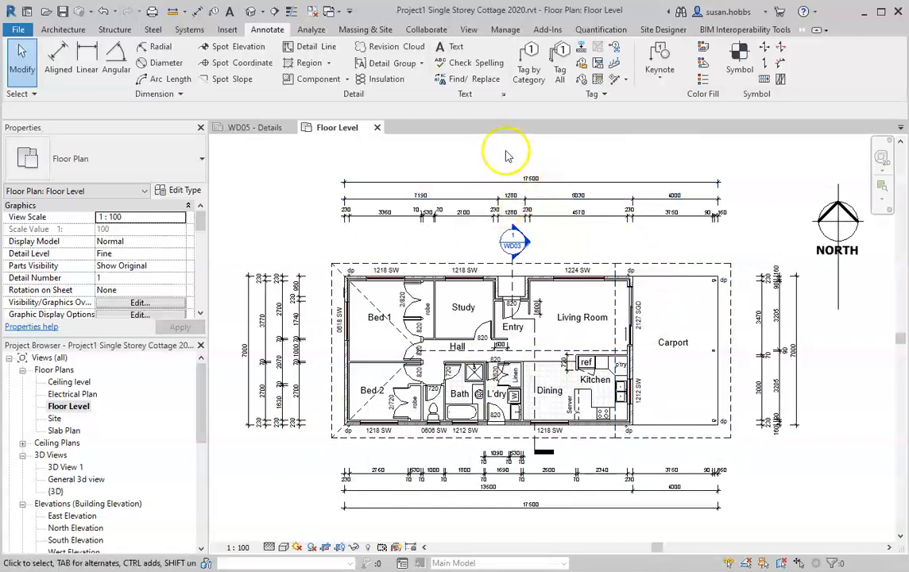
Create a Gross Building area plan for Floor Level with boundary lines generated automatically from the external walls.
left_click(469, 30)
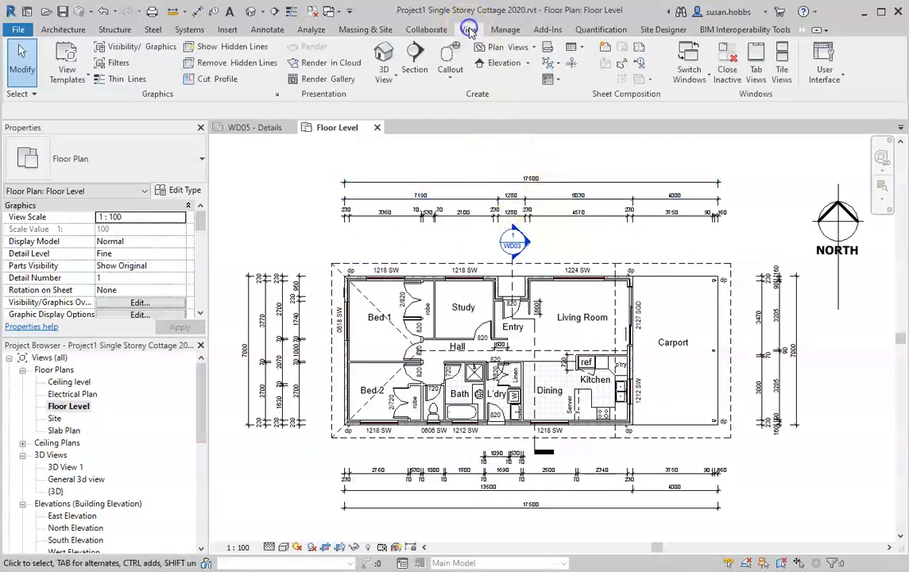
left_click(526, 47)
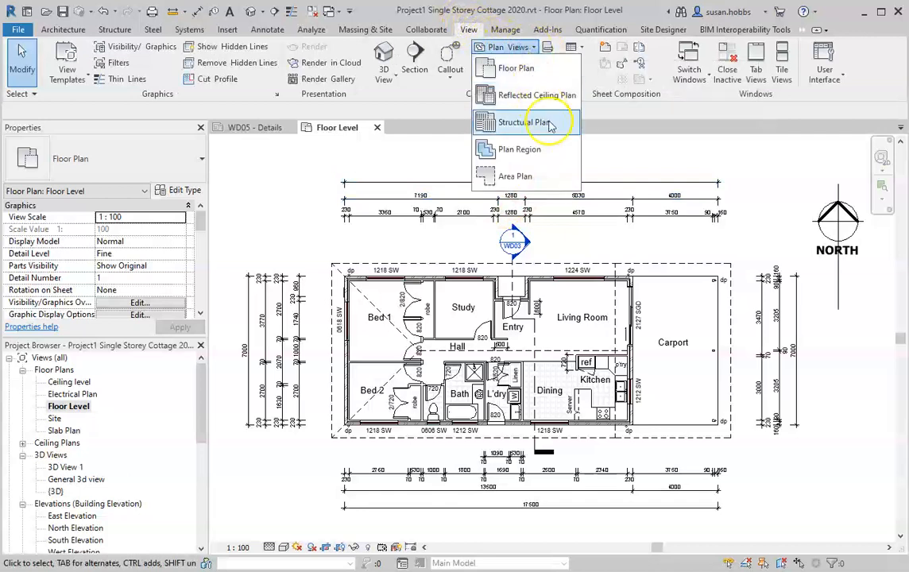
left_click(528, 178)
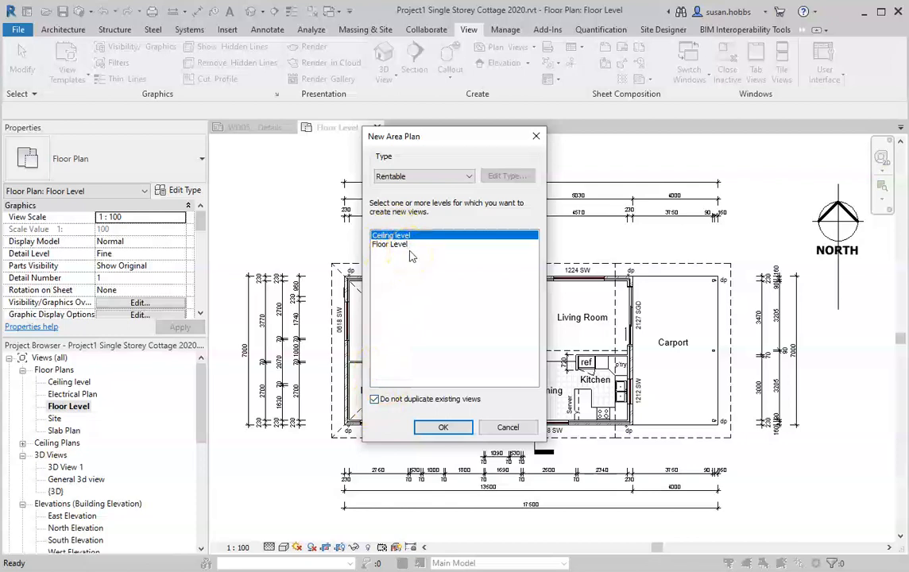
left_click(469, 176)
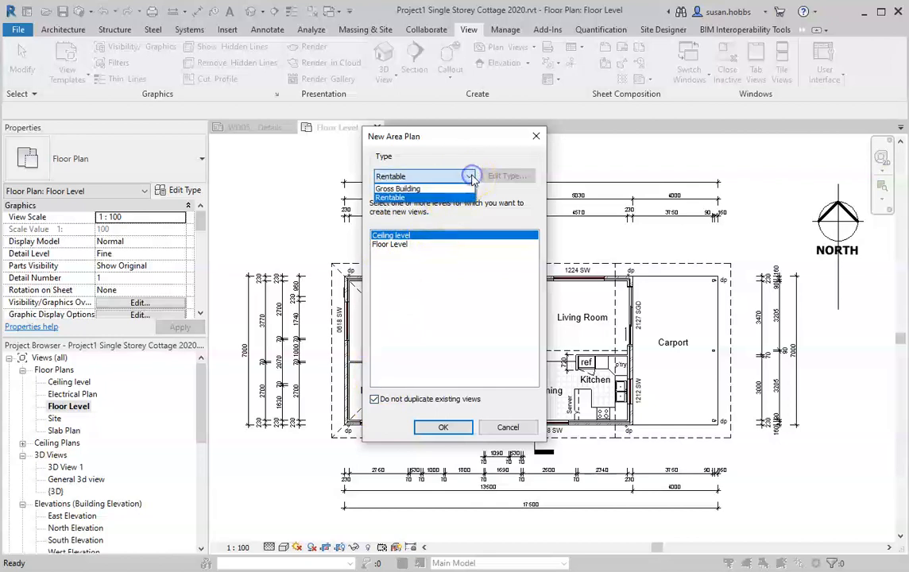
left_click(420, 189)
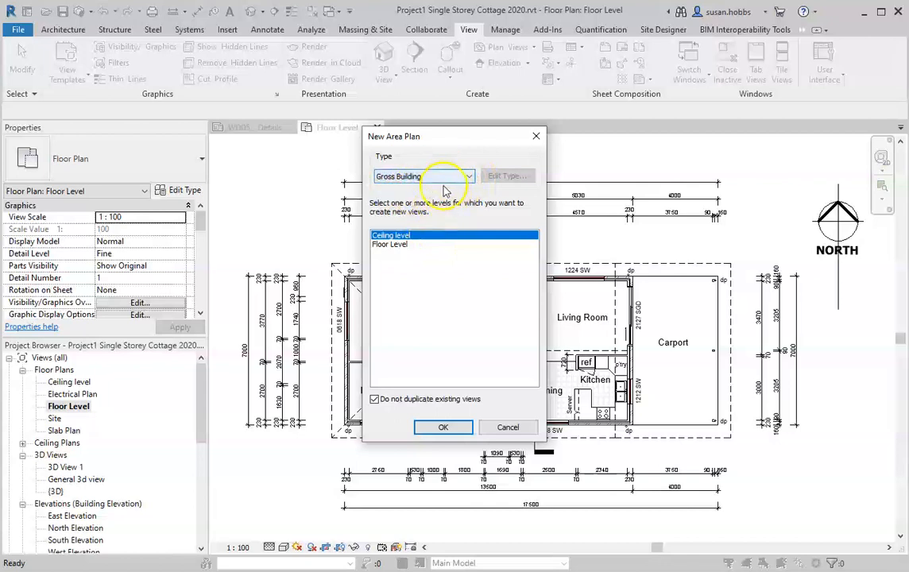
left_click(400, 245)
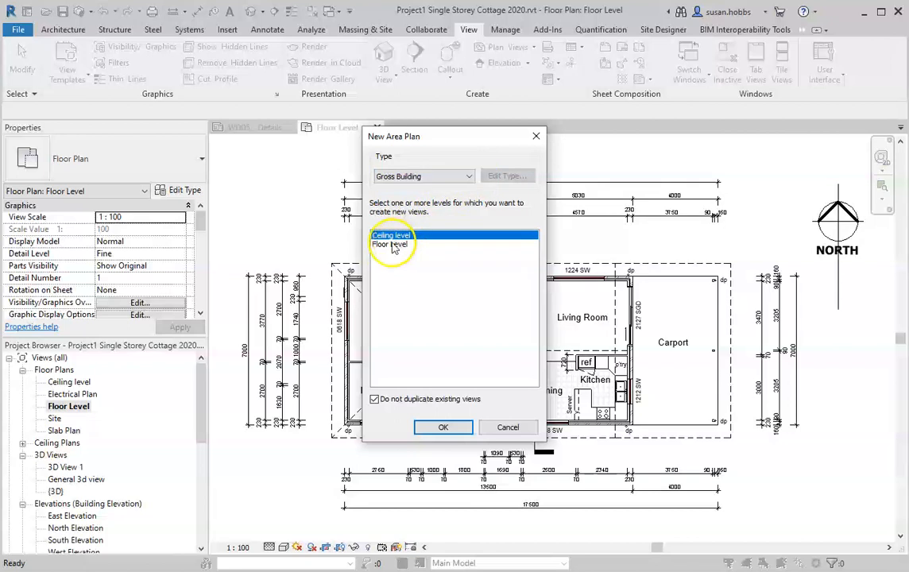
left_click(393, 245)
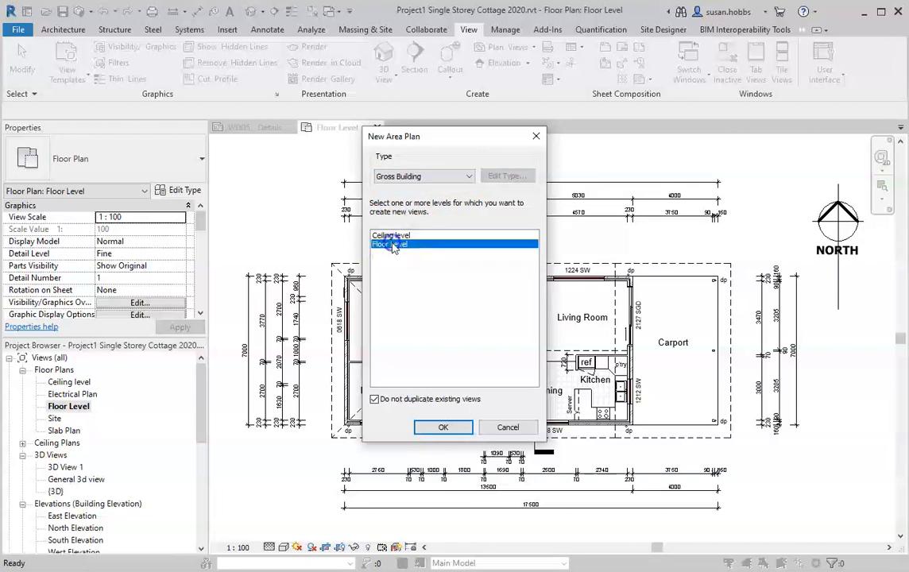
left_click(466, 430)
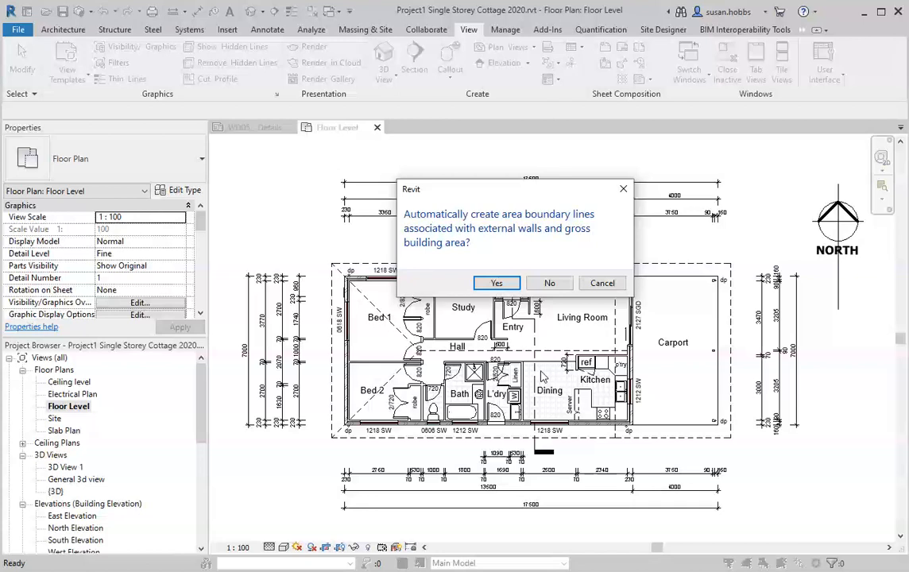
left_click(496, 283)
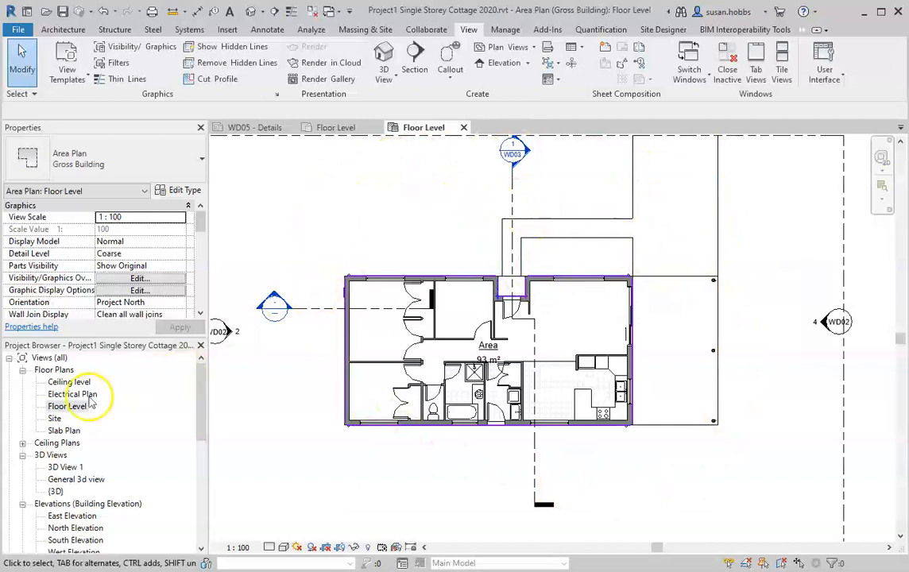
Expand Area Plans (Gross Building) among the project views and examine the Floor Level area plan's purple boundary and area tag.
left_click(202, 379)
left_click_drag(202, 380, 214, 450)
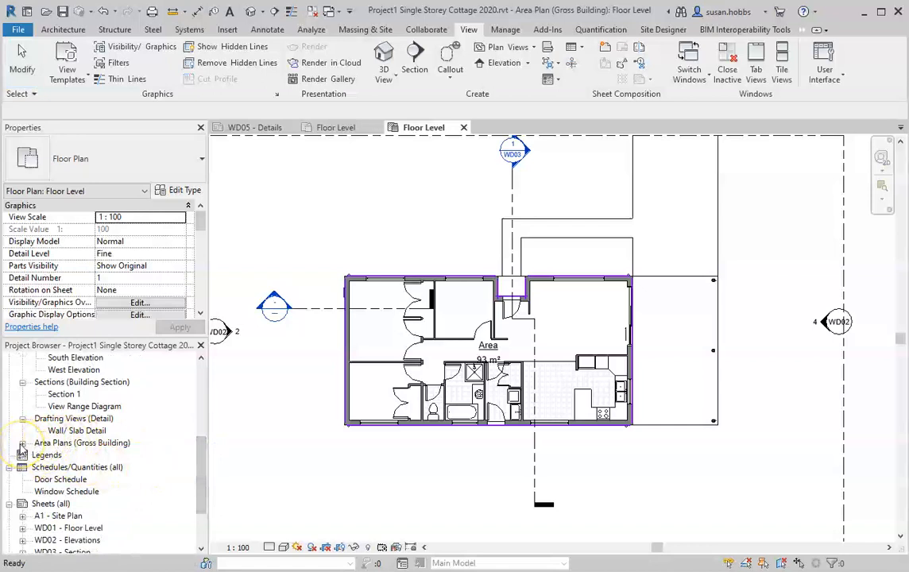
left_click(22, 443)
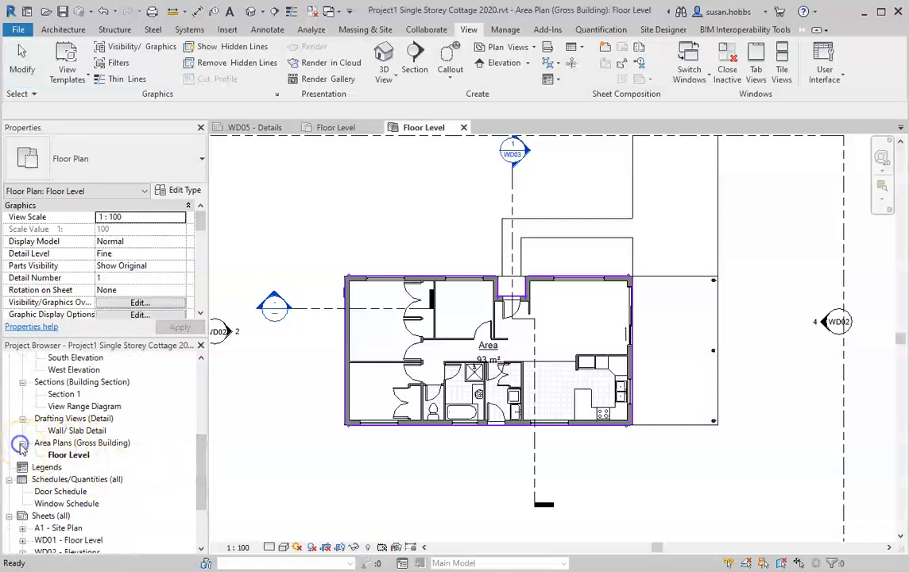
left_click(70, 455)
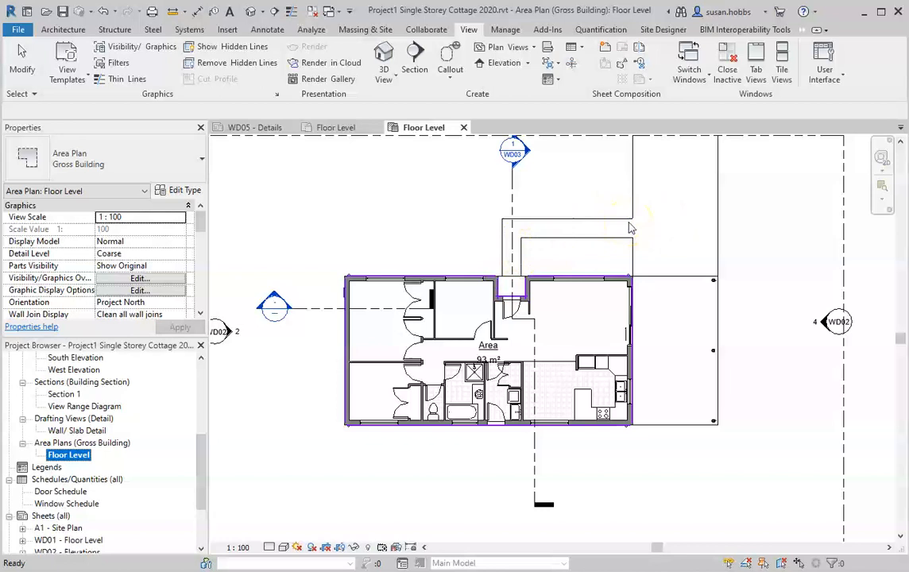
scroll(381, 312, "up", 2)
scroll(405, 320, "up", 3)
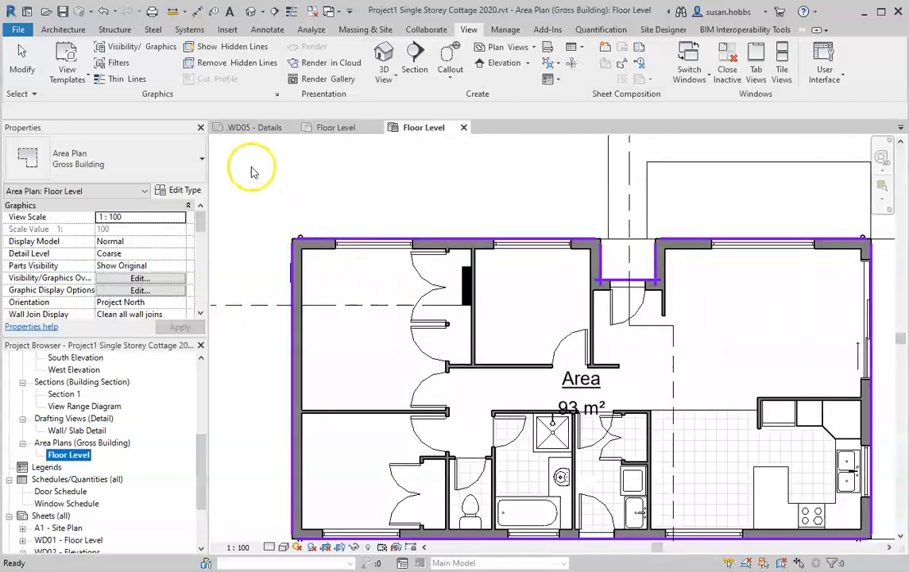
scroll(252, 170, "down", 1)
scroll(492, 475, "up", 1)
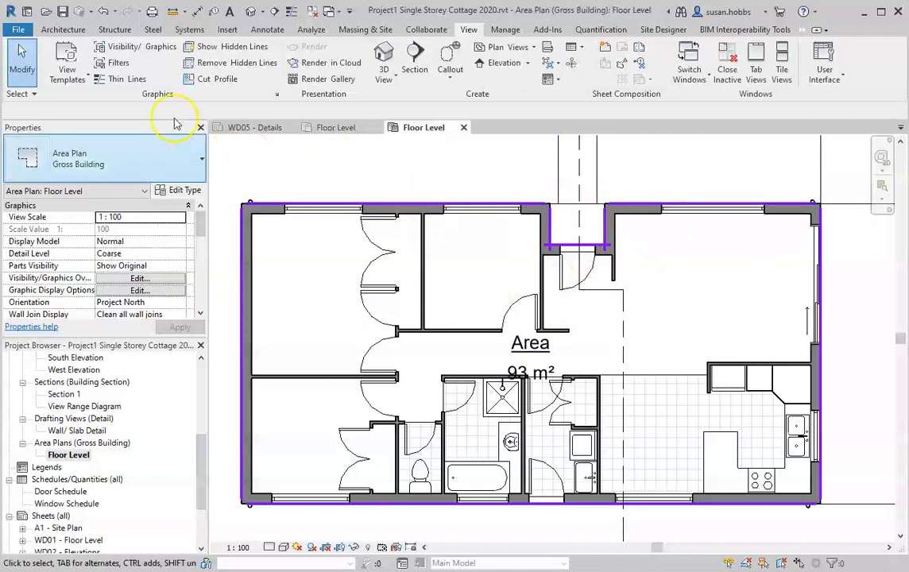
Try to add area boundaries with Pick Lines on the carport's outer edge and the wall beside the entry recess.
left_click(63, 29)
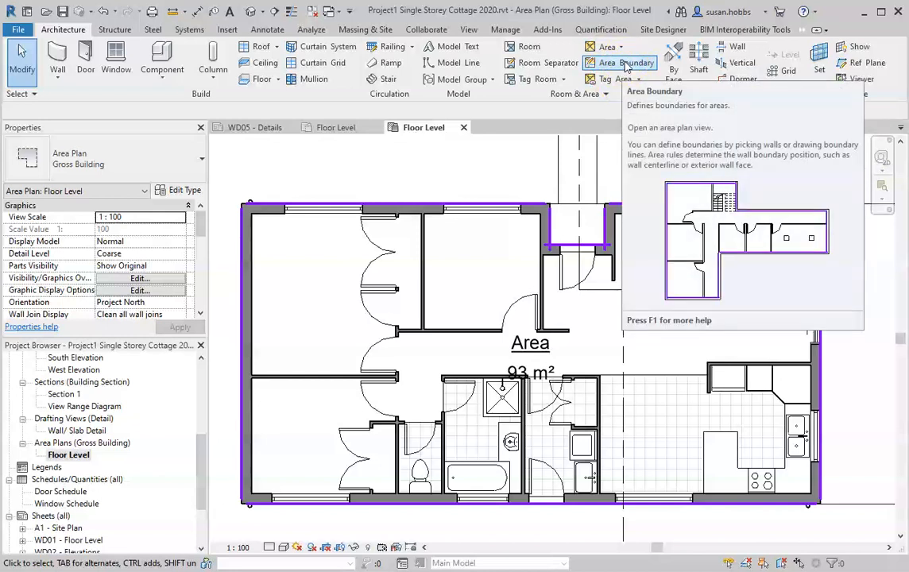
left_click(626, 63)
scroll(359, 169, "down", 3)
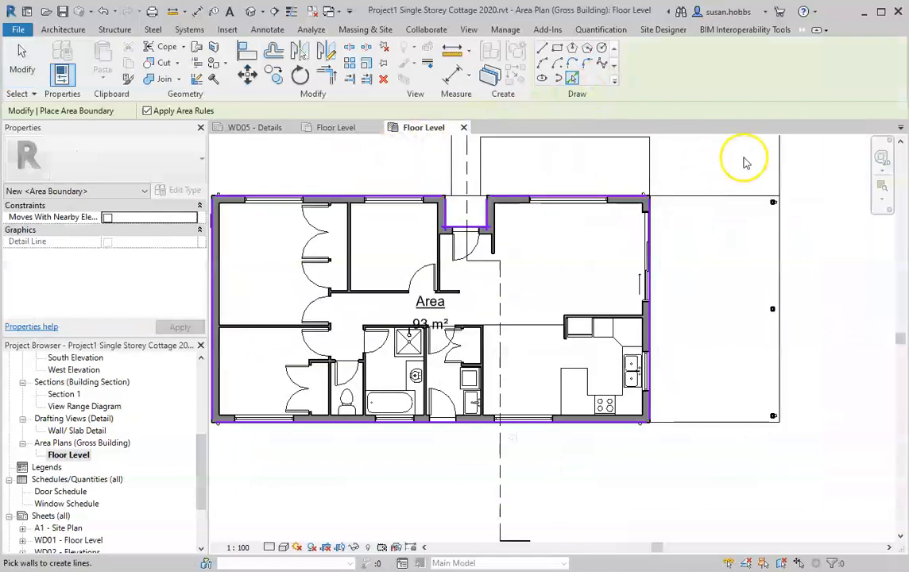
scroll(746, 162, "up", 2)
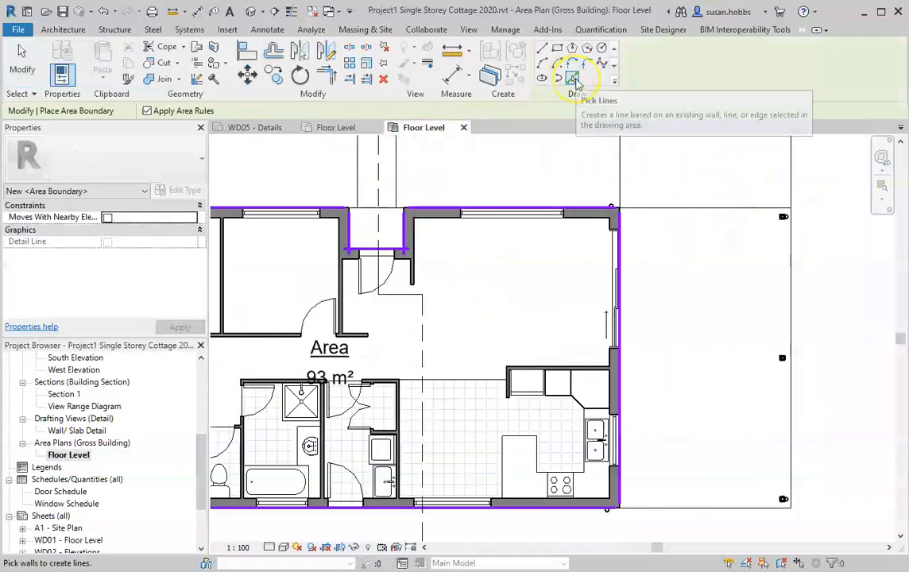
left_click(573, 81)
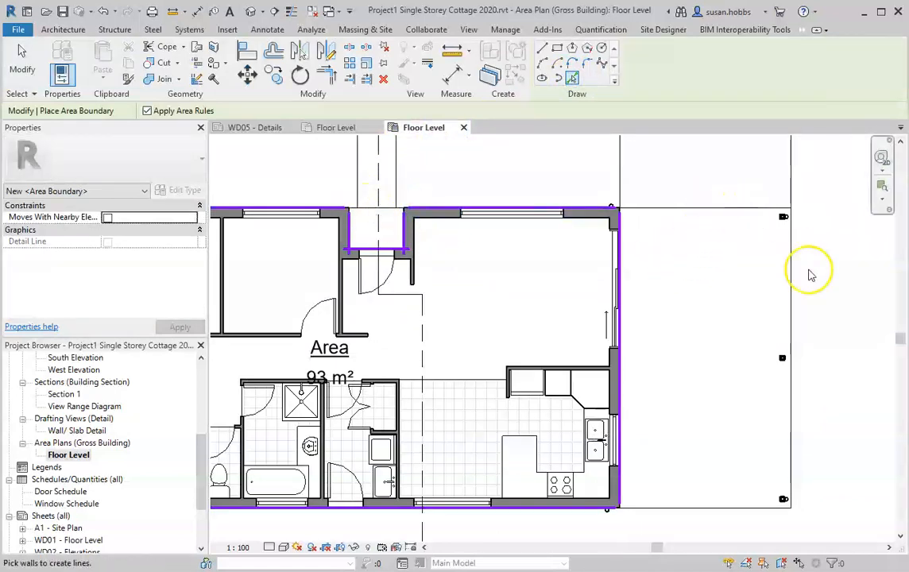
left_click(791, 288)
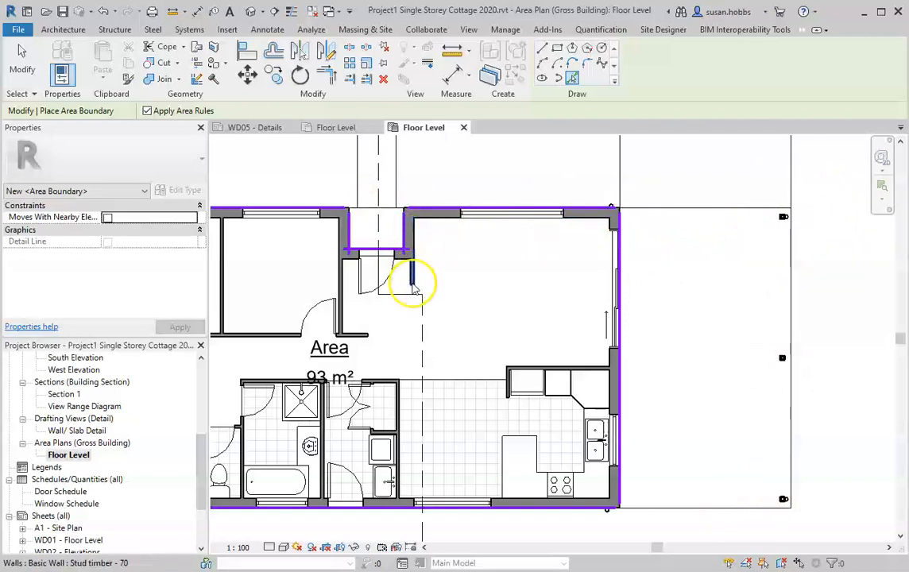
left_click(333, 229)
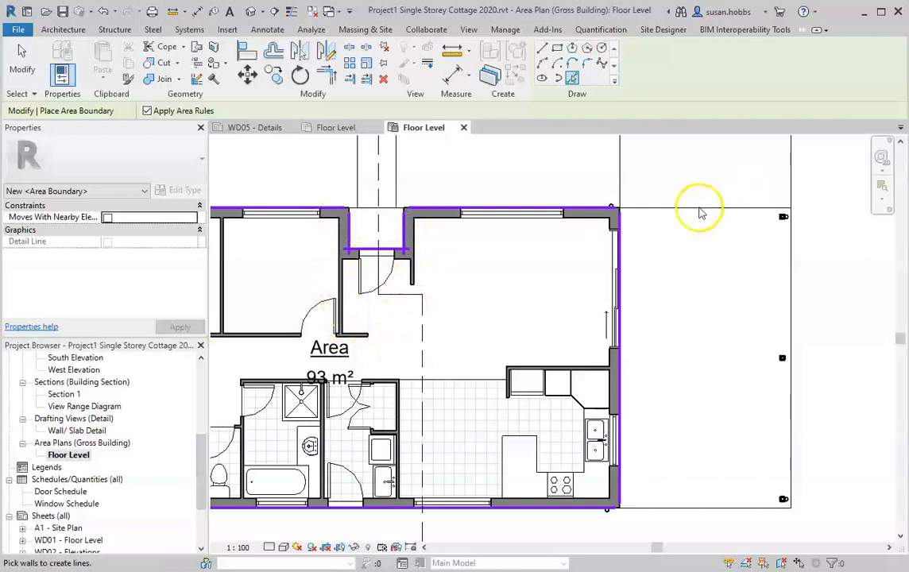
Draw a straight area boundary line across the entry recess opening, joining the outer faces of the walls on both sides.
left_click(543, 51)
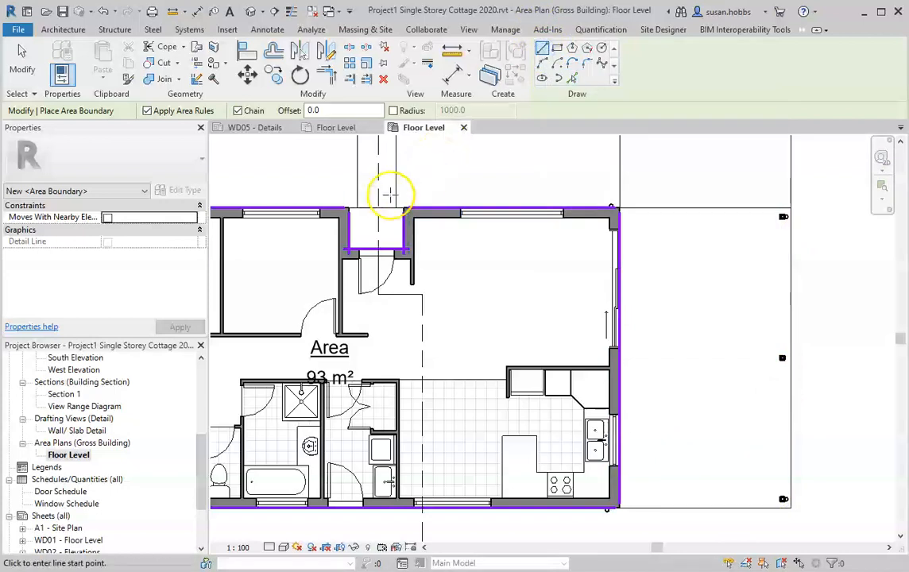
scroll(359, 217, "up", 3)
scroll(318, 164, "up", 2)
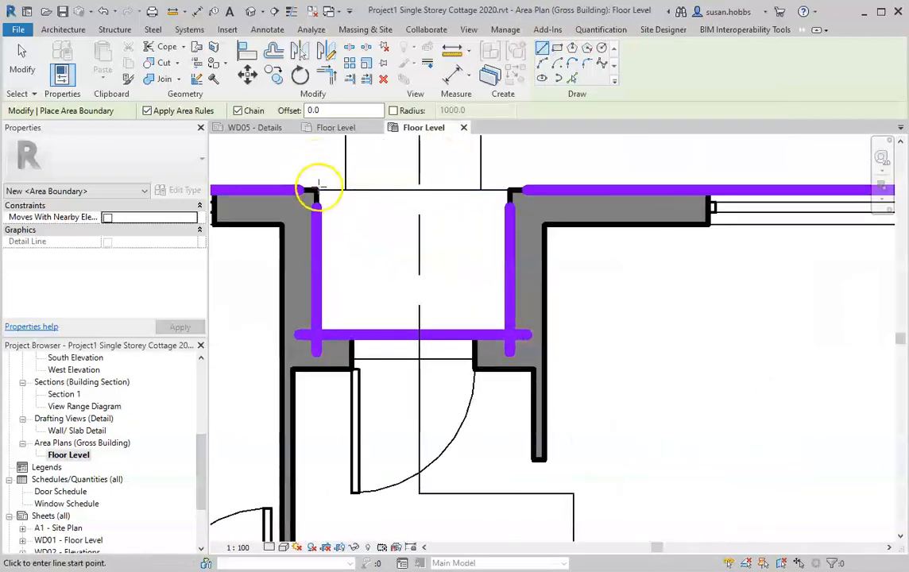
left_click(315, 188)
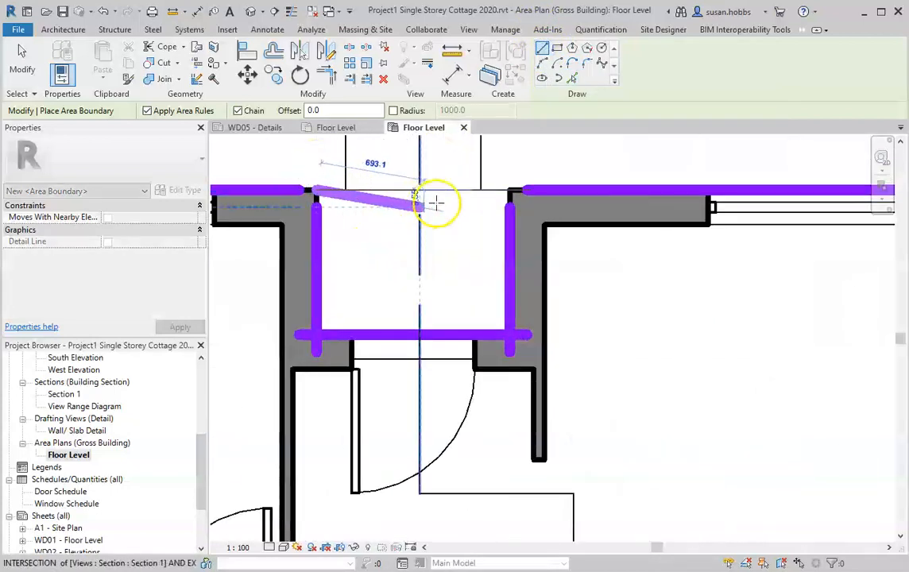
left_click(509, 189)
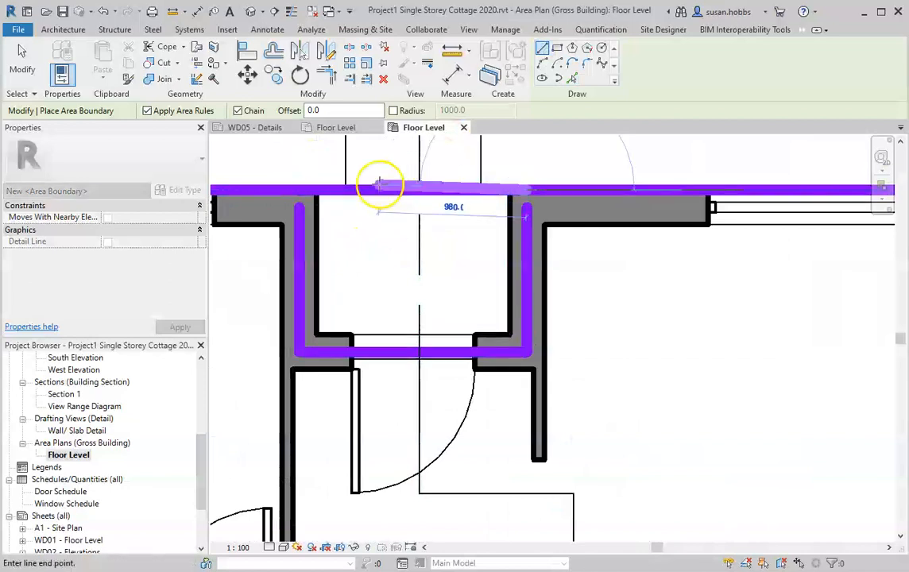
scroll(380, 184, "down", 4)
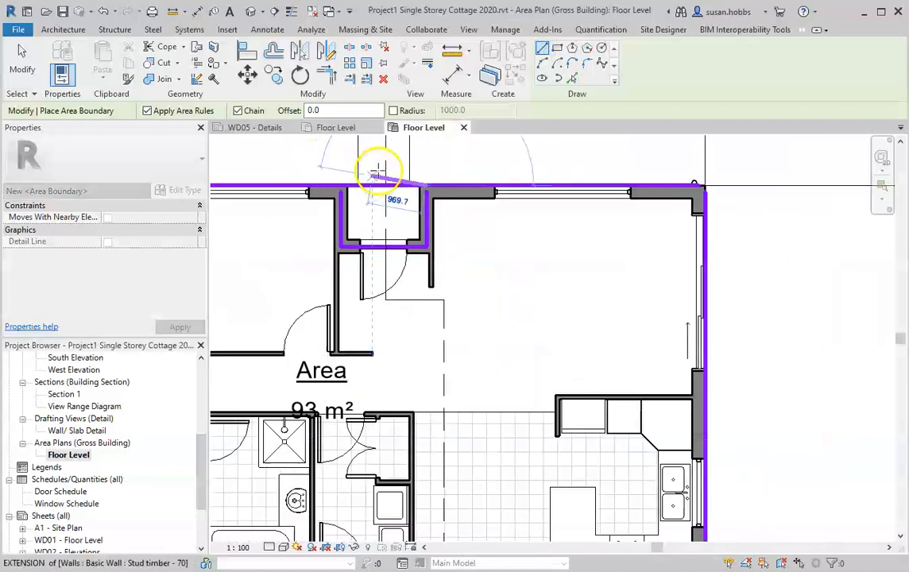
key("Escape")
scroll(311, 188, "down", 2)
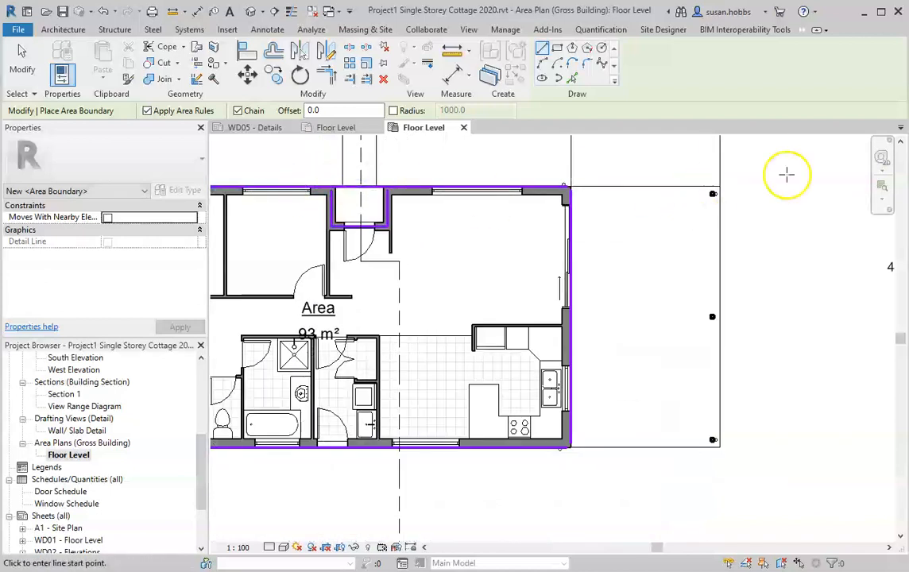
Draw three chained area boundary lines around the carport slab's outer edges, from one house corner to the other.
scroll(786, 174, "up", 3)
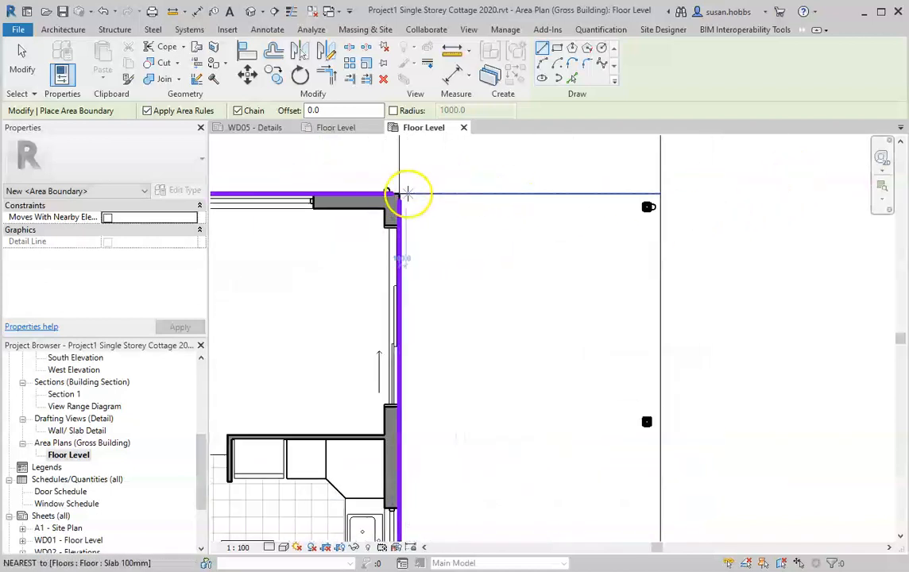
left_click(397, 193)
left_click(660, 193)
scroll(670, 159, "down", 3)
scroll(672, 377, "up", 4)
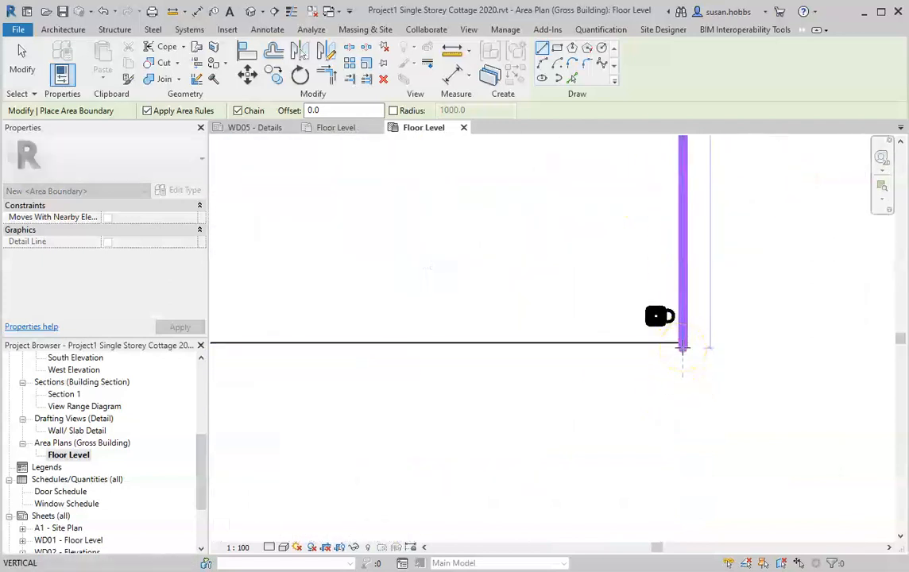
left_click(683, 342)
scroll(838, 318, "down", 3)
scroll(584, 324, "up", 4)
scroll(573, 337, "up", 3)
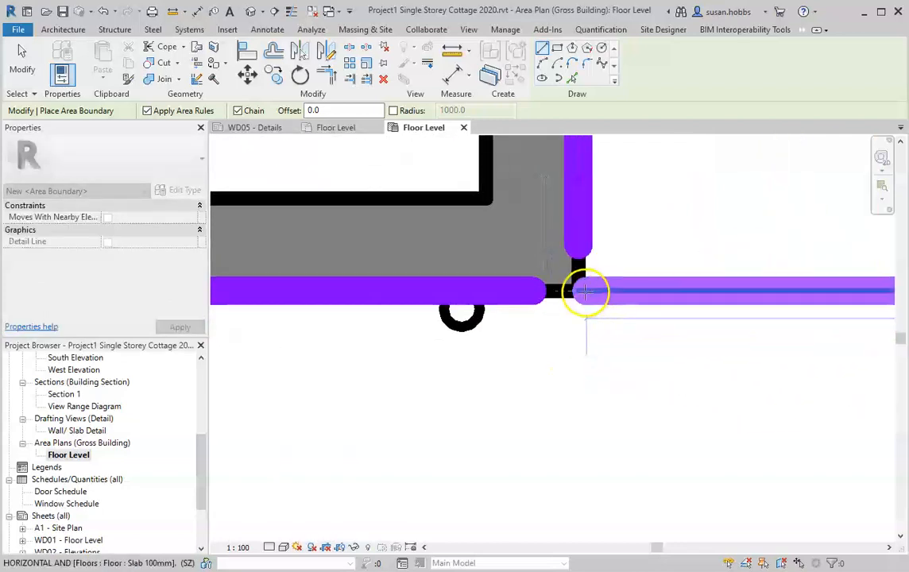
left_click(576, 291)
scroll(518, 374, "down", 4)
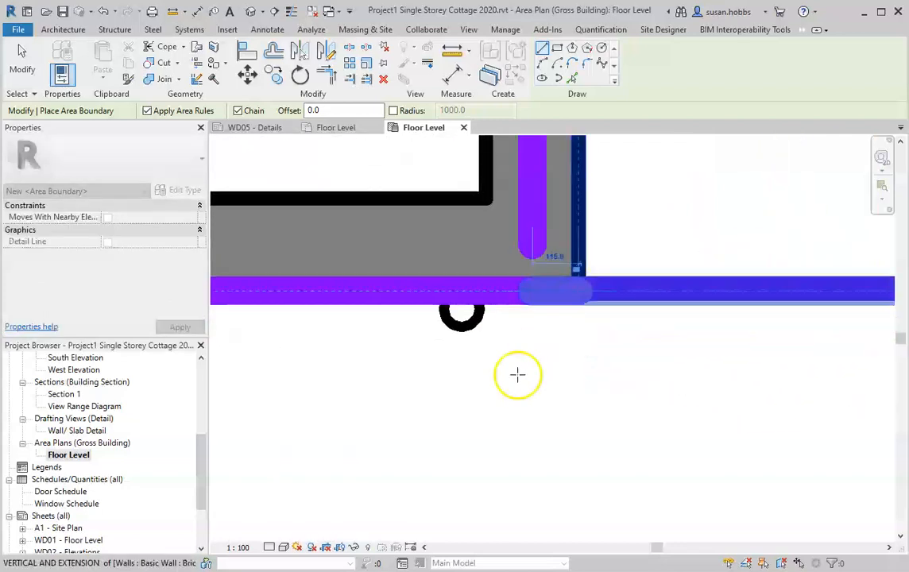
key("Escape")
scroll(675, 409, "down", 3)
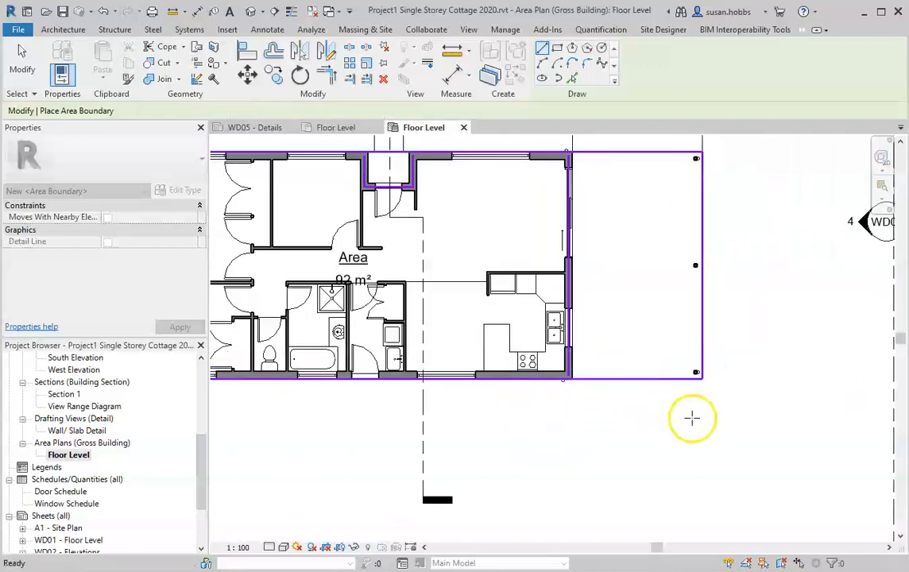
scroll(501, 151, "up", 2)
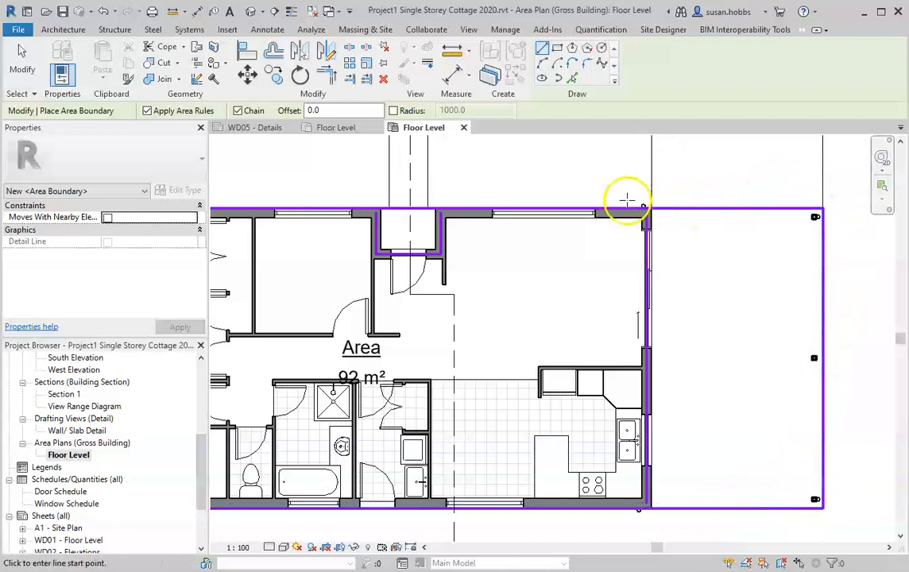
key("Escape")
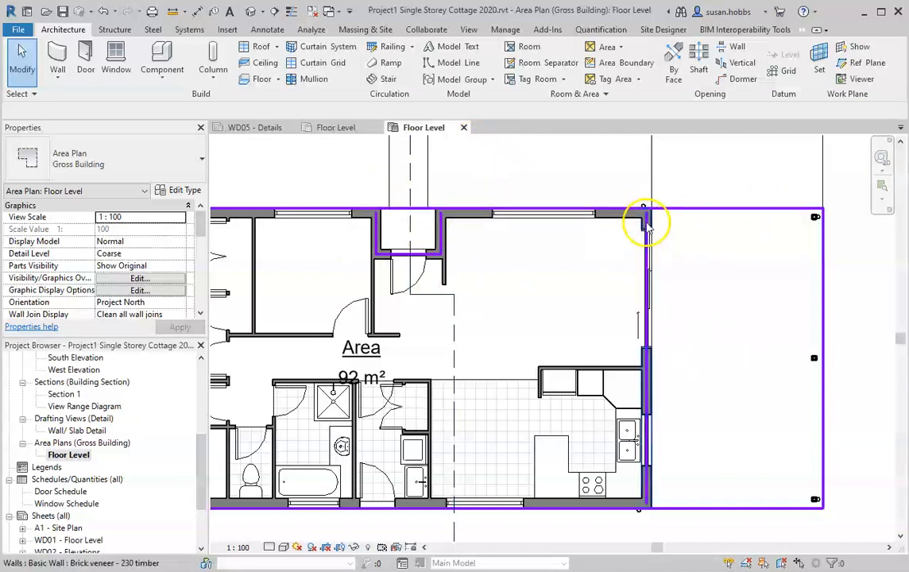
Try to move the area boundary line between the house and carport onto the wall's outer corner.
scroll(649, 224, "up", 5)
left_click(647, 203)
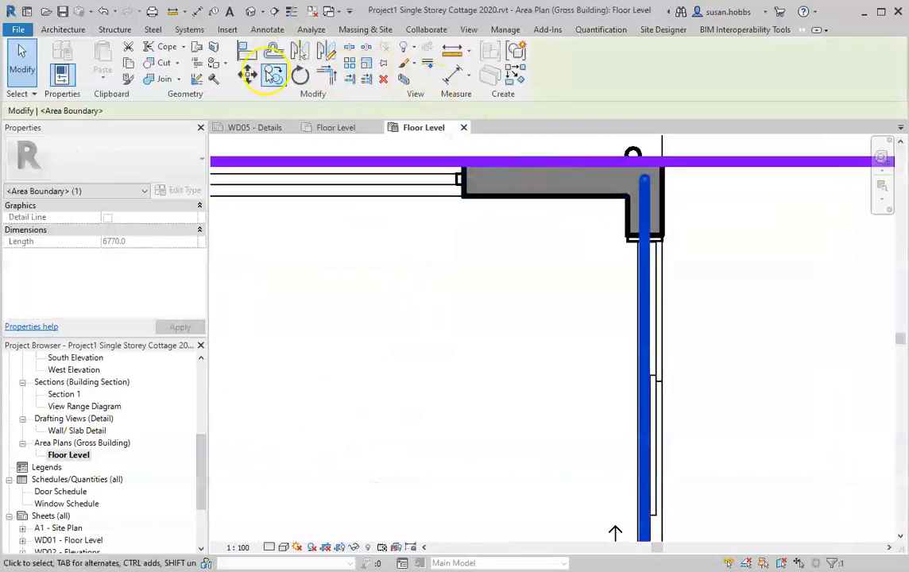
left_click(246, 73)
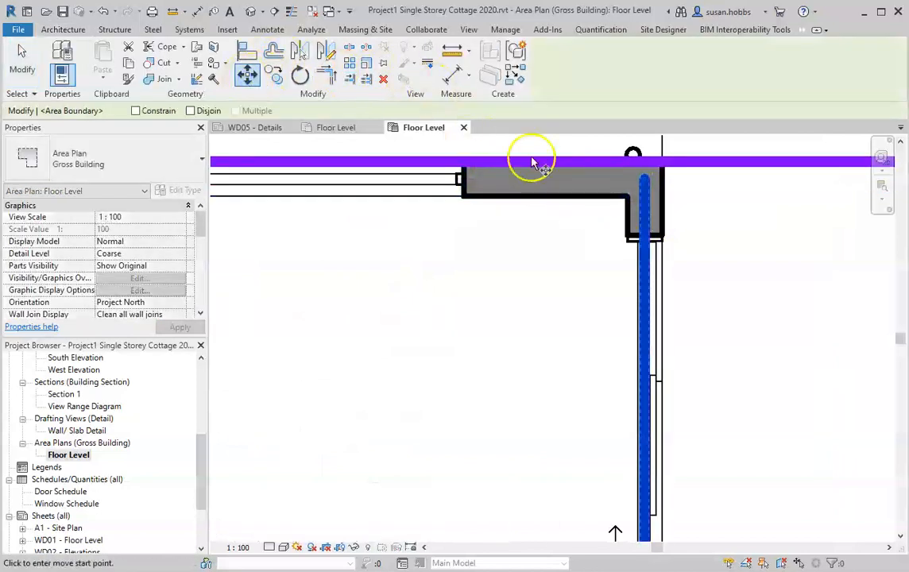
left_click(645, 183)
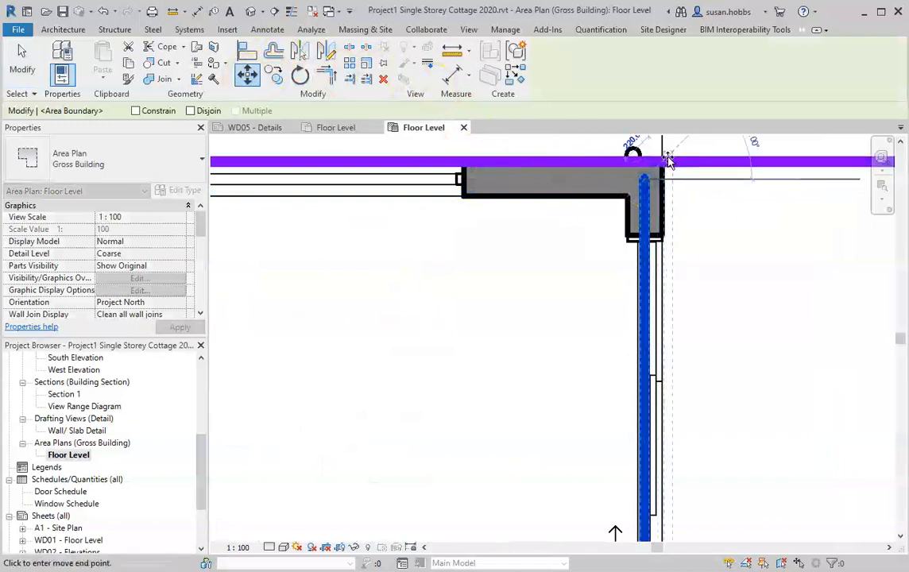
left_click(668, 158)
scroll(635, 163, "down", 5)
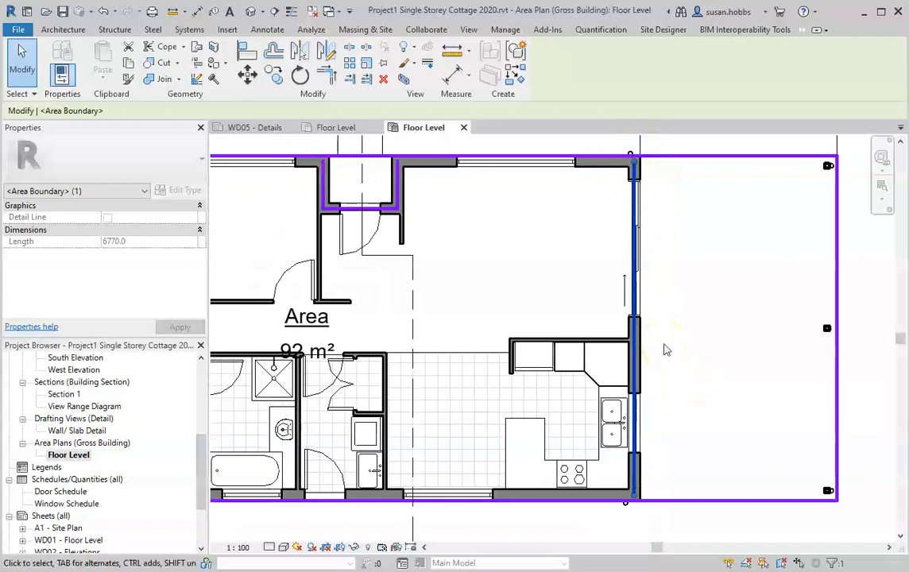
Replace the area boundary inside the house-carport wall with a straight line along the wall's outer face.
left_click(665, 349)
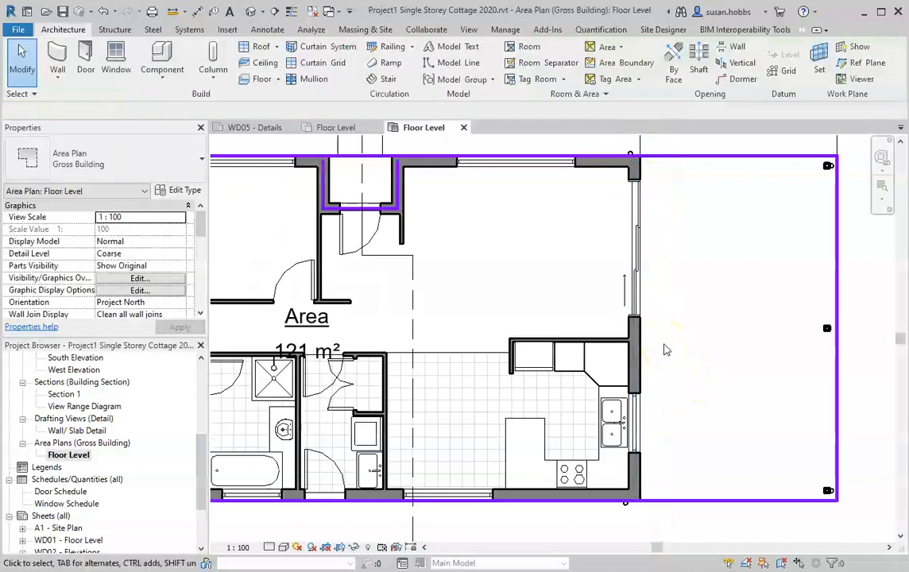
left_click(636, 63)
left_click(543, 48)
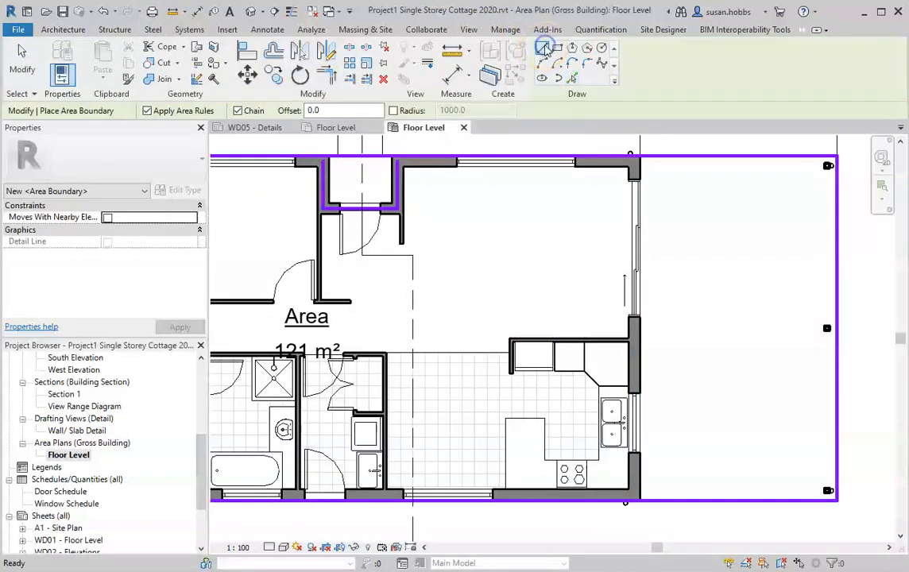
scroll(640, 155, "up", 5)
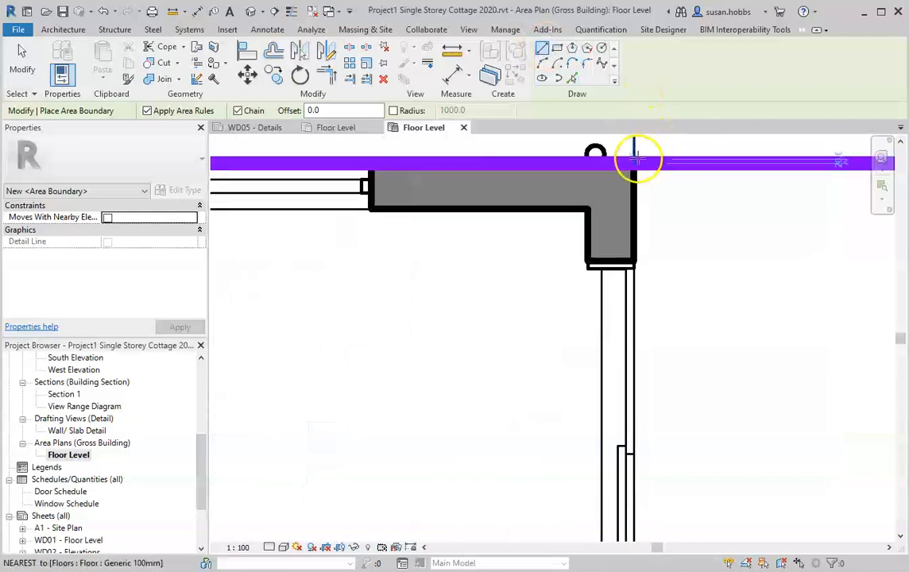
left_click(636, 156)
scroll(637, 155, "down", 5)
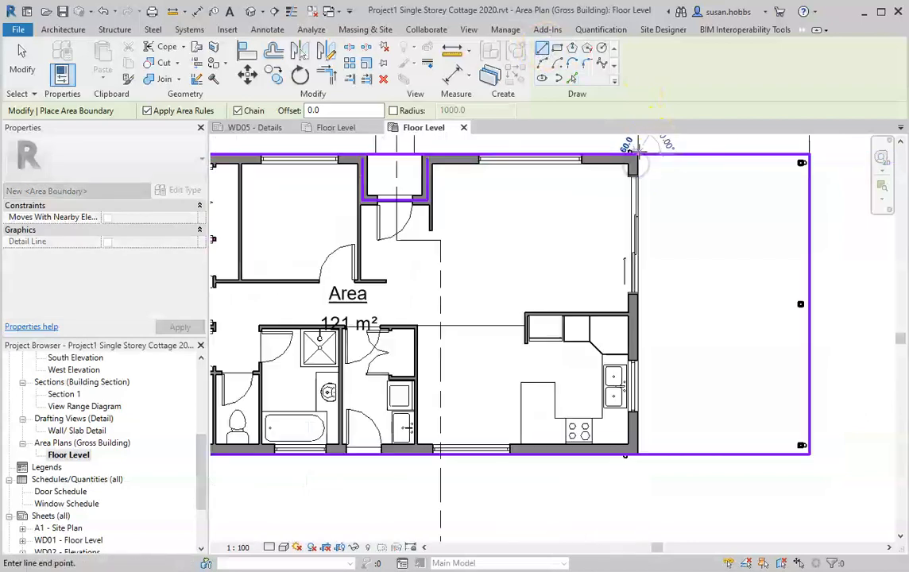
scroll(645, 389, "up", 5)
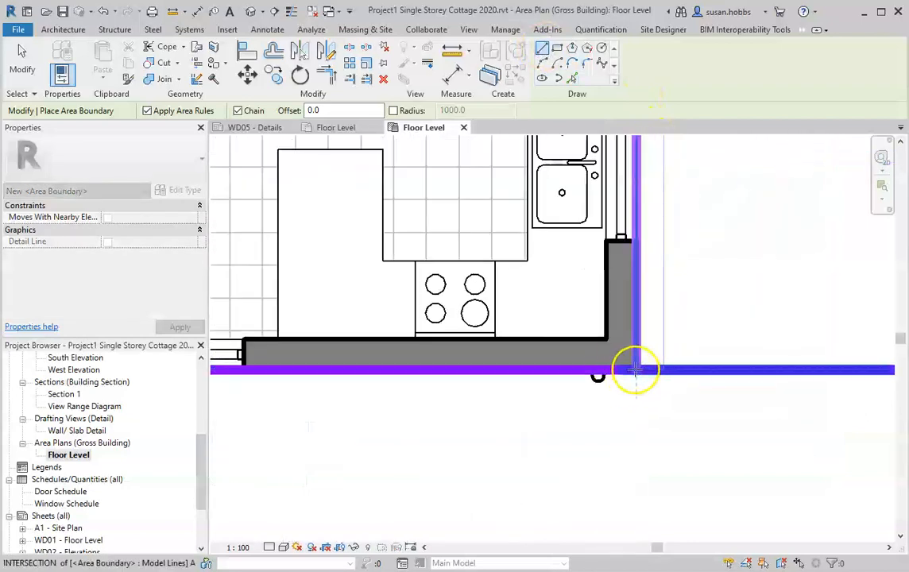
left_click(638, 370)
scroll(726, 477, "down", 4)
scroll(593, 317, "up", 5)
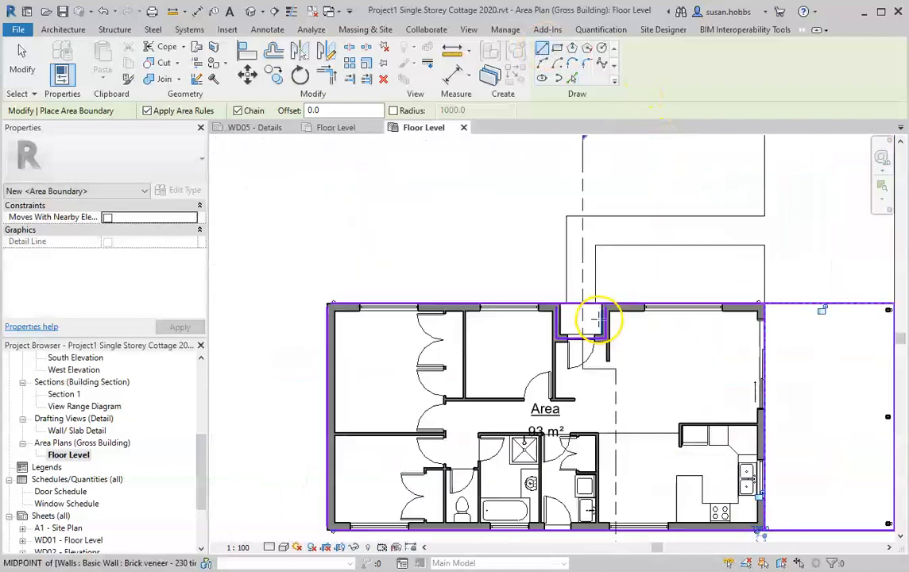
scroll(575, 341, "up", 5)
key("Escape")
key("Escape")
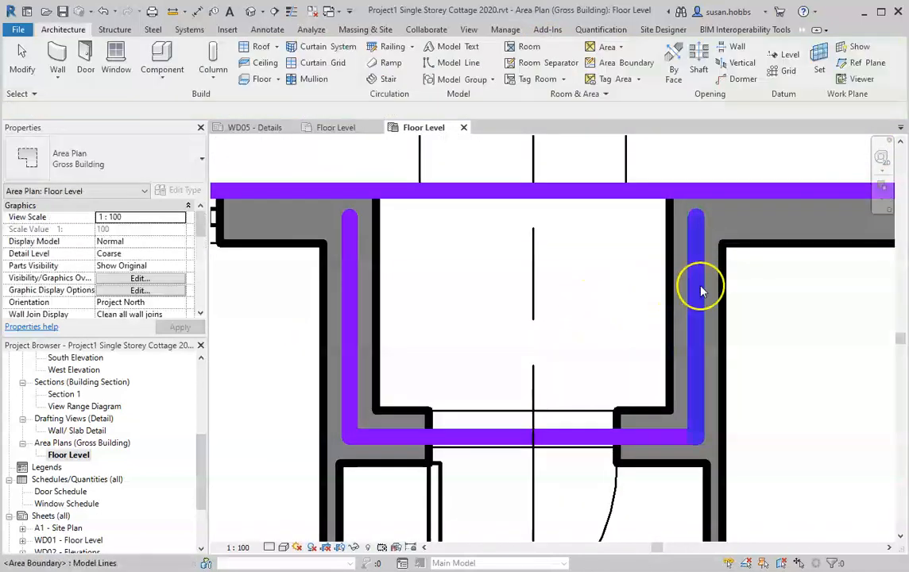
Delete the three area boundary lines running inside the entry recess walls.
left_click(697, 290)
key("Delete")
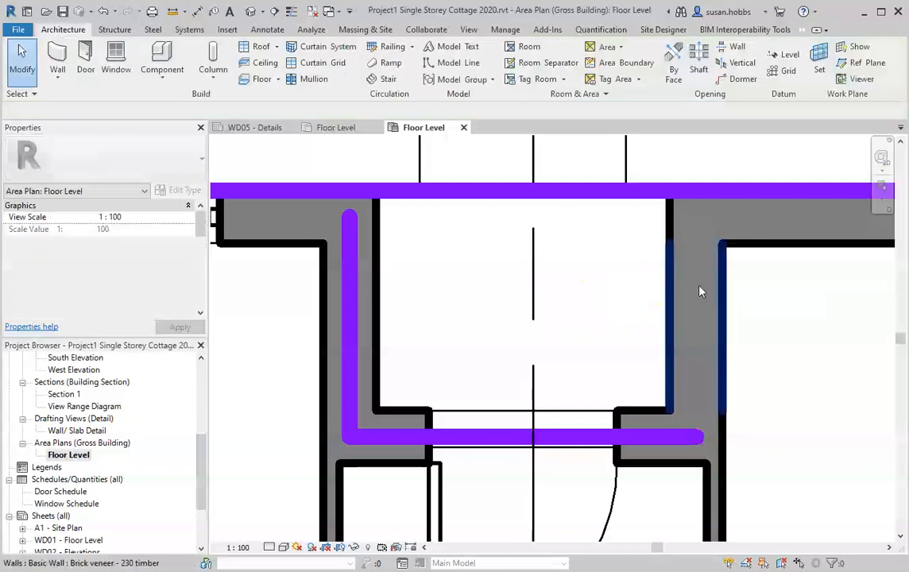
left_click(669, 442)
key("Delete")
left_click(353, 356)
key("Delete")
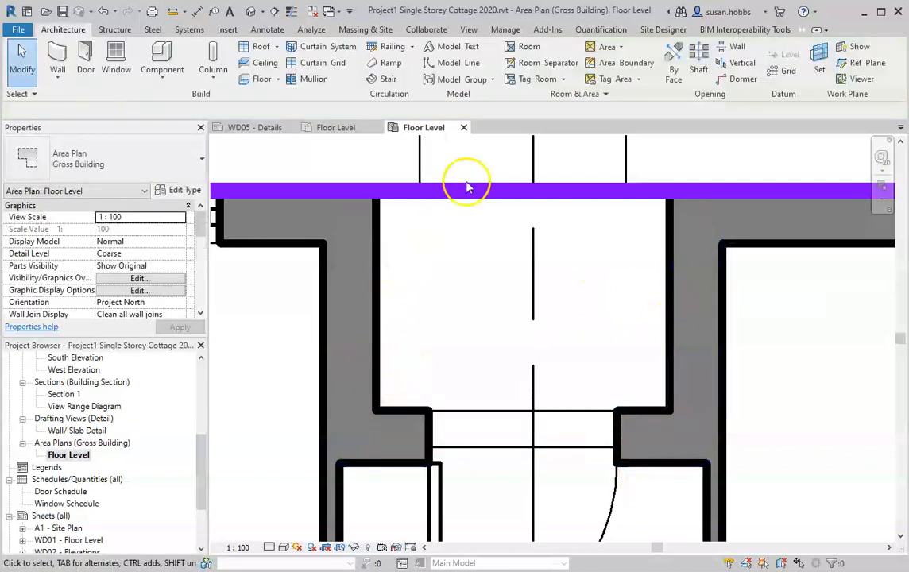
Draw three chained area boundary lines along the entry recess's exterior wall faces, about 960 mm deep and 1280 mm wide.
left_click(617, 63)
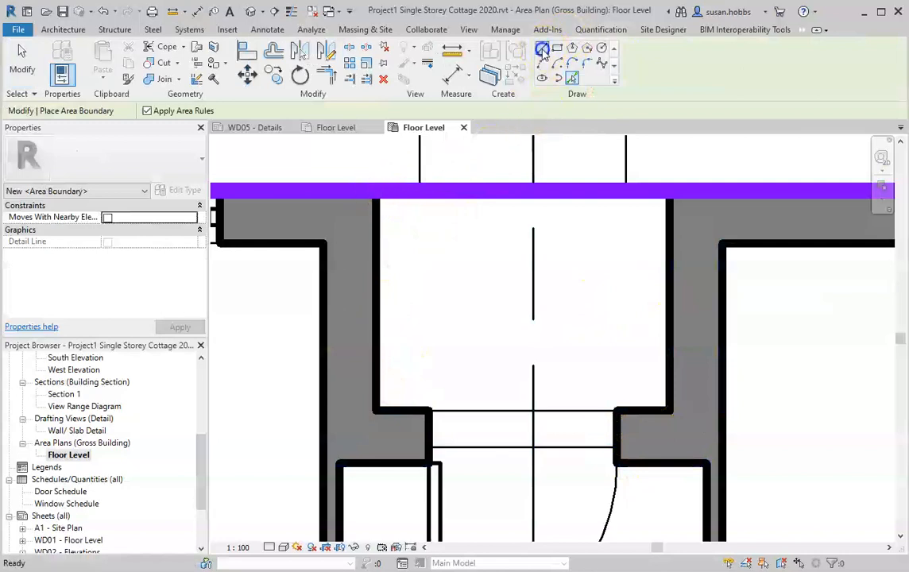
left_click(542, 49)
left_click(378, 193)
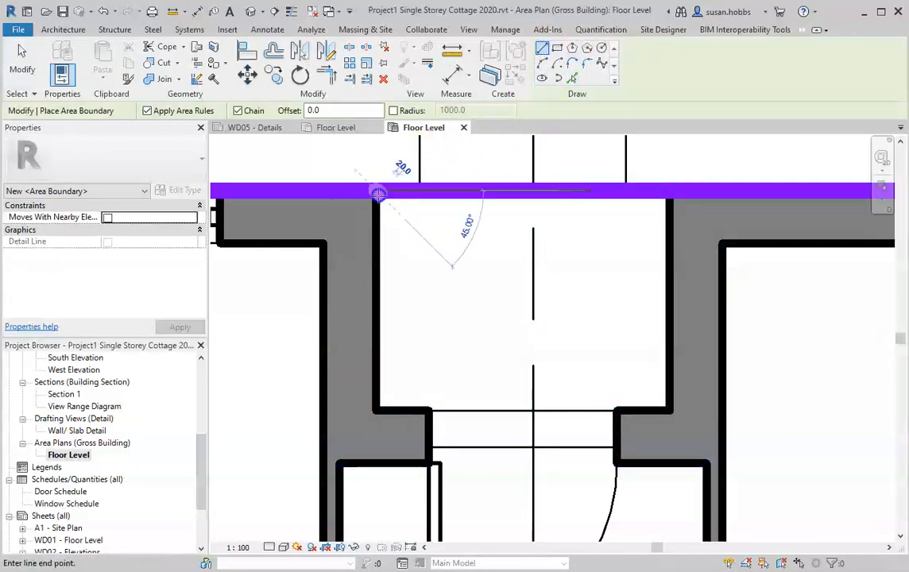
left_click(378, 410)
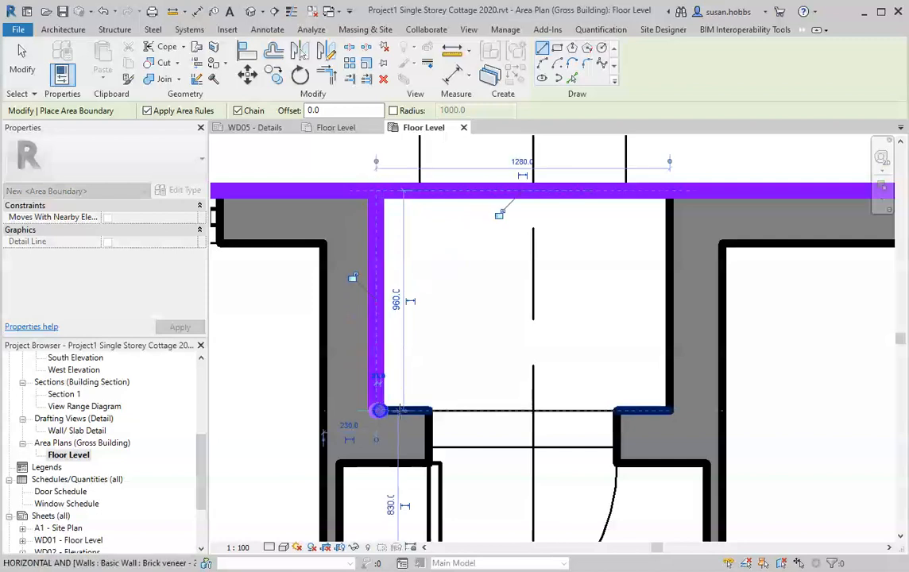
left_click(670, 411)
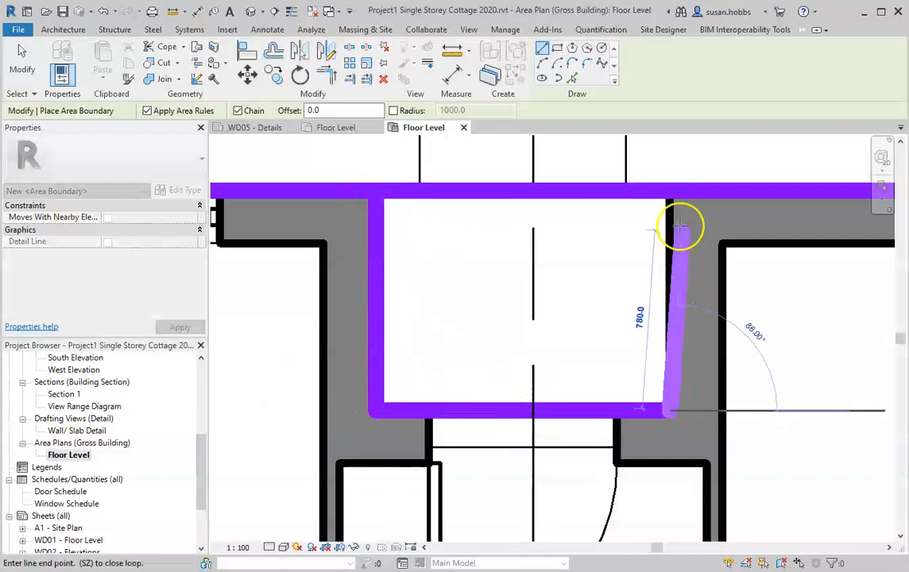
left_click(672, 189)
scroll(533, 169, "down", 5)
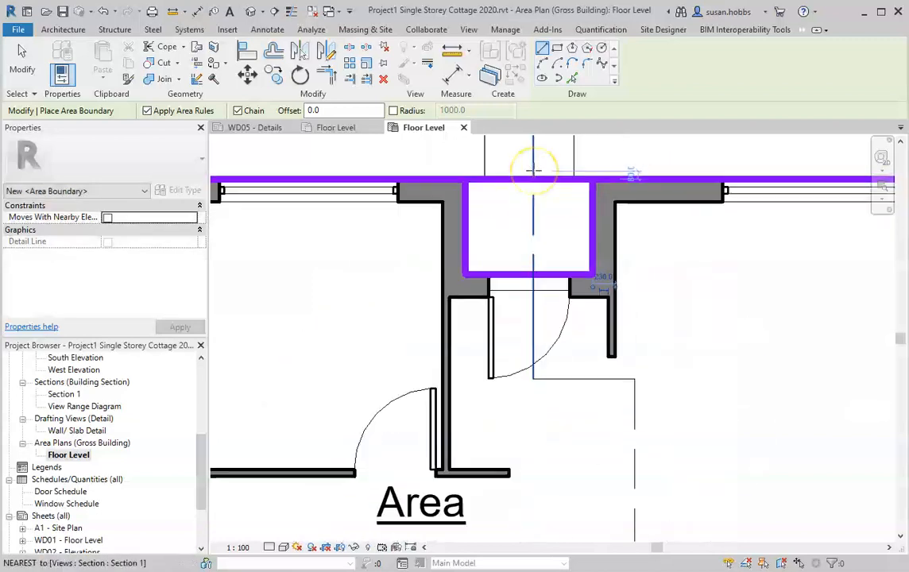
key("Escape")
key("Escape")
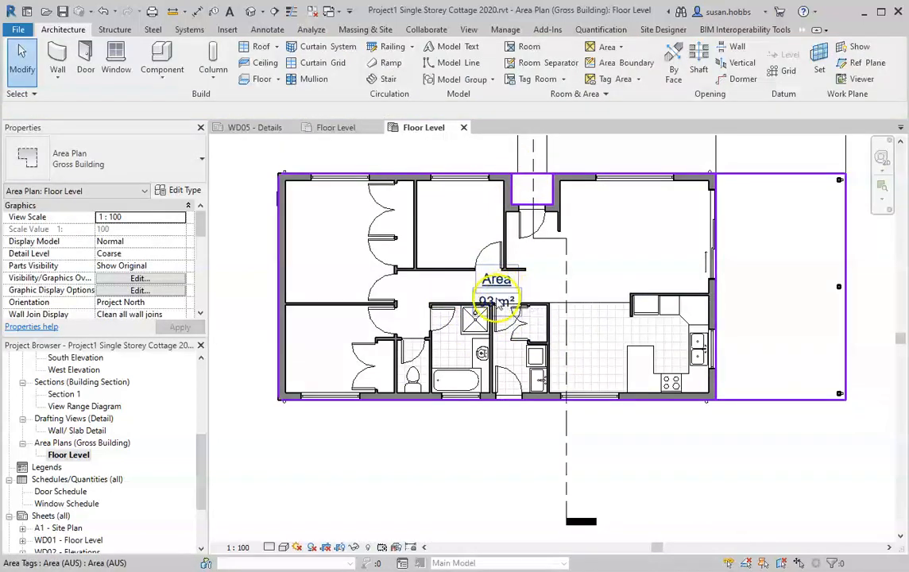
Move the house's area tag into the clear space of the bedroom beside the entry recess.
left_click(499, 287)
left_click_drag(501, 311, 456, 254, "ctrl")
key("Escape")
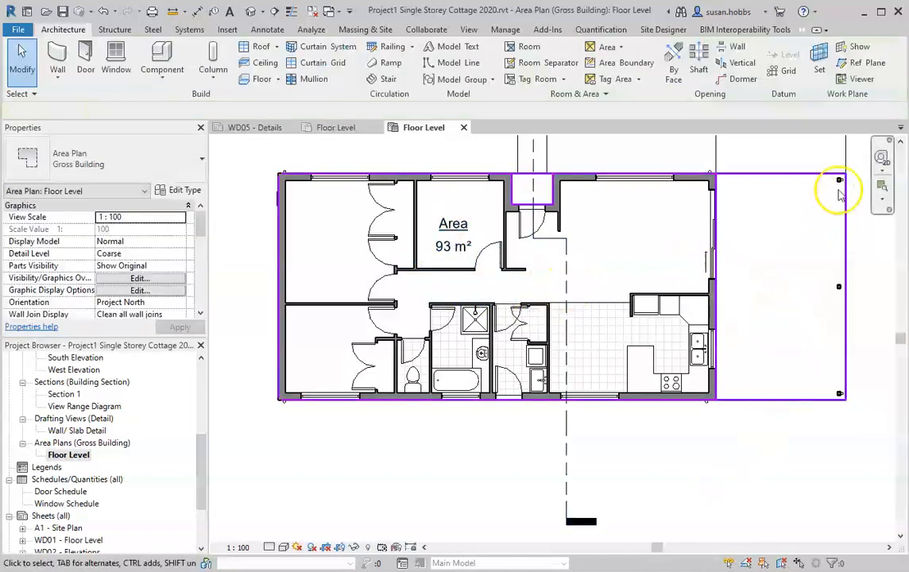
Place one tagged area inside the carport boundary and another inside the entry recess boundary.
scroll(852, 152, "up", 2)
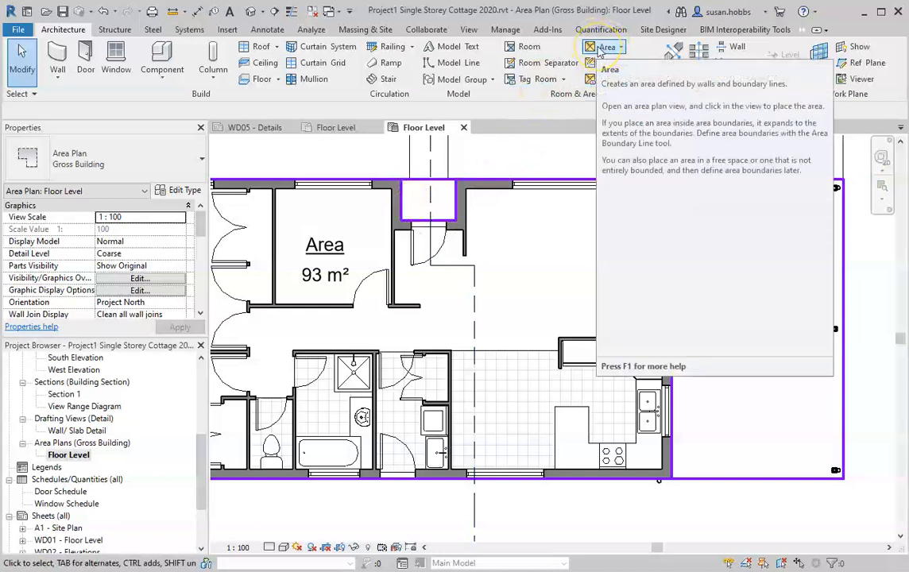
left_click(599, 51)
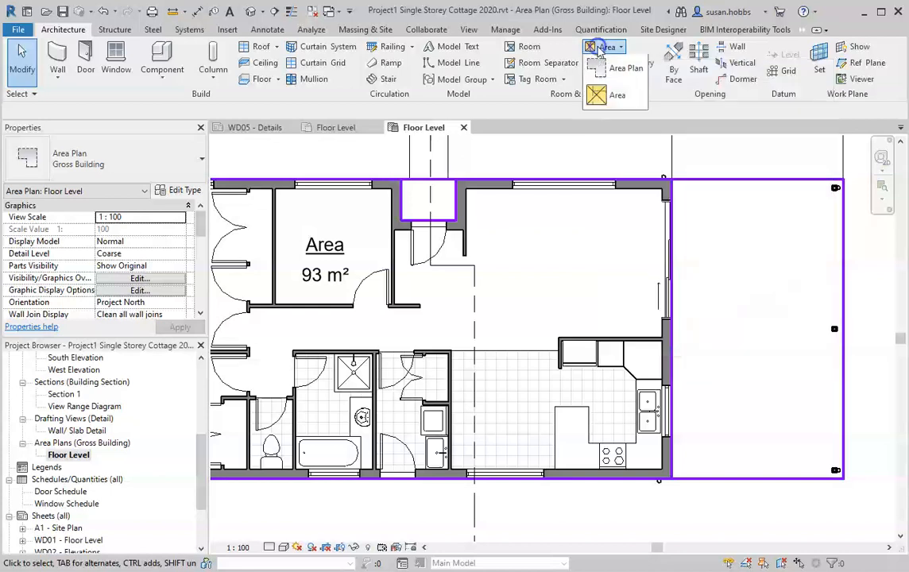
left_click(595, 98)
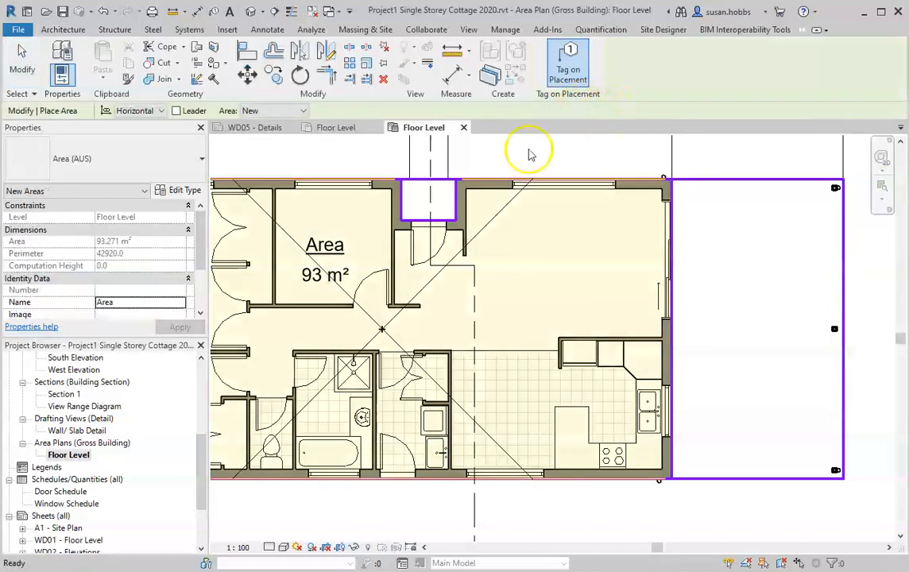
left_click(822, 318)
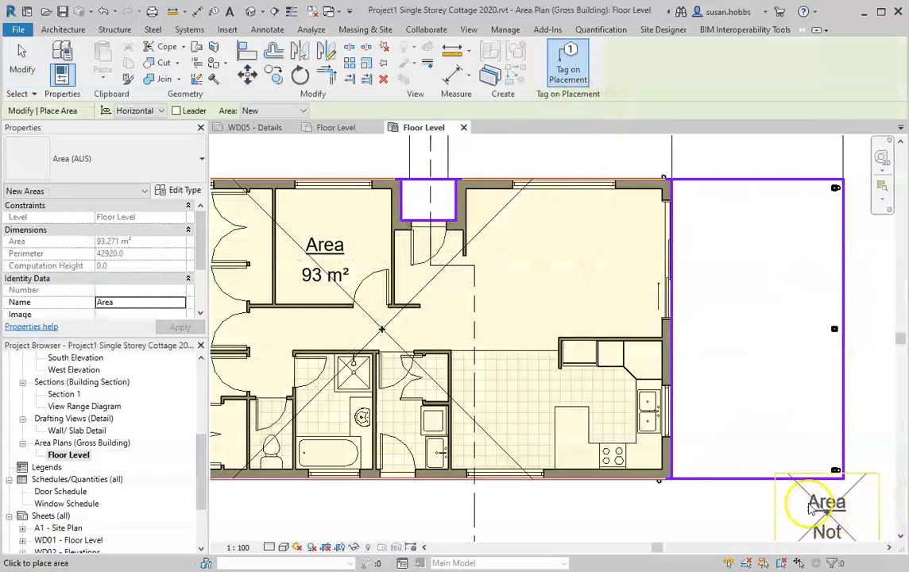
scroll(472, 326, "down", 2)
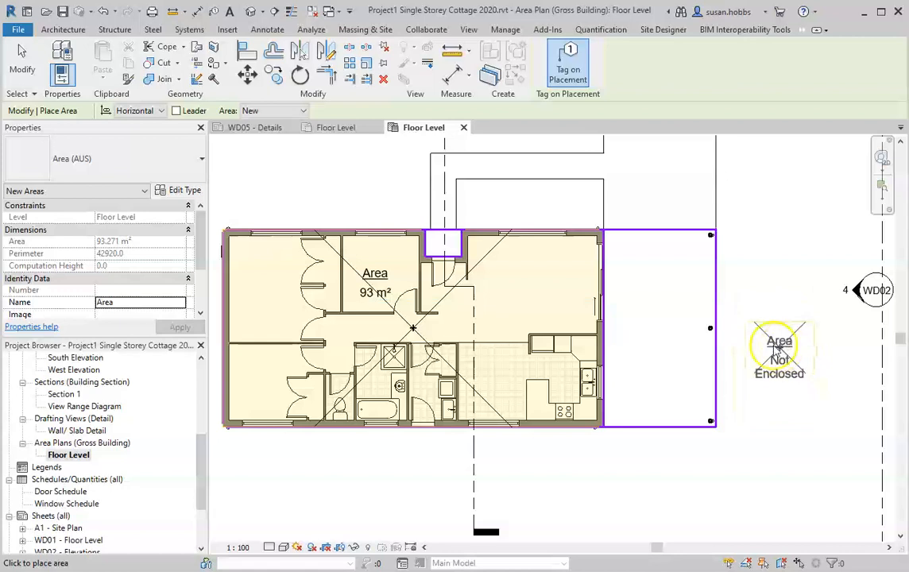
left_click(657, 325)
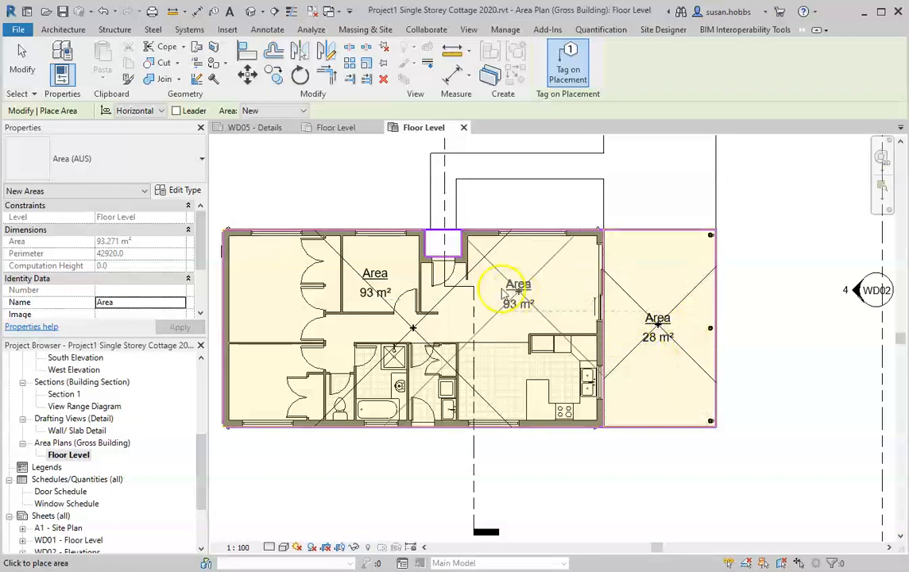
scroll(440, 241, "up", 4)
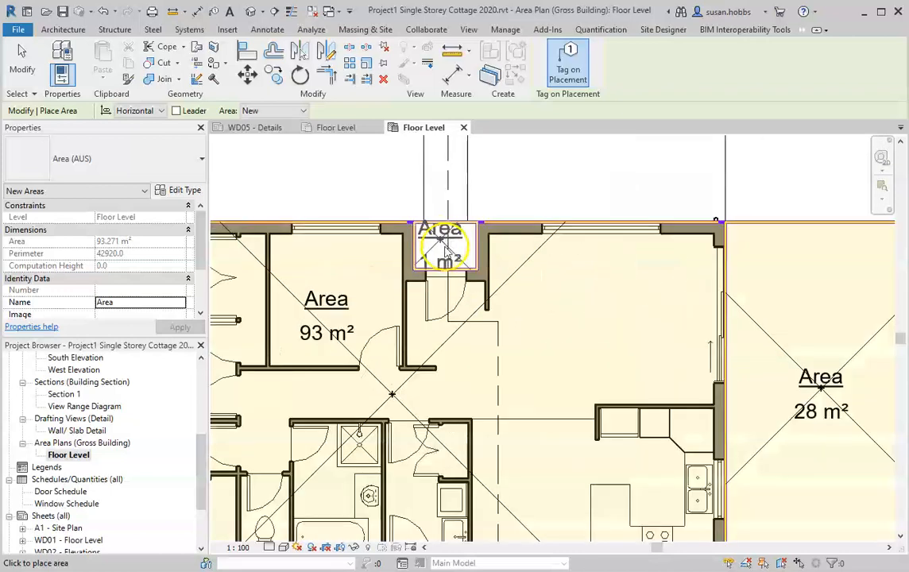
left_click(448, 247)
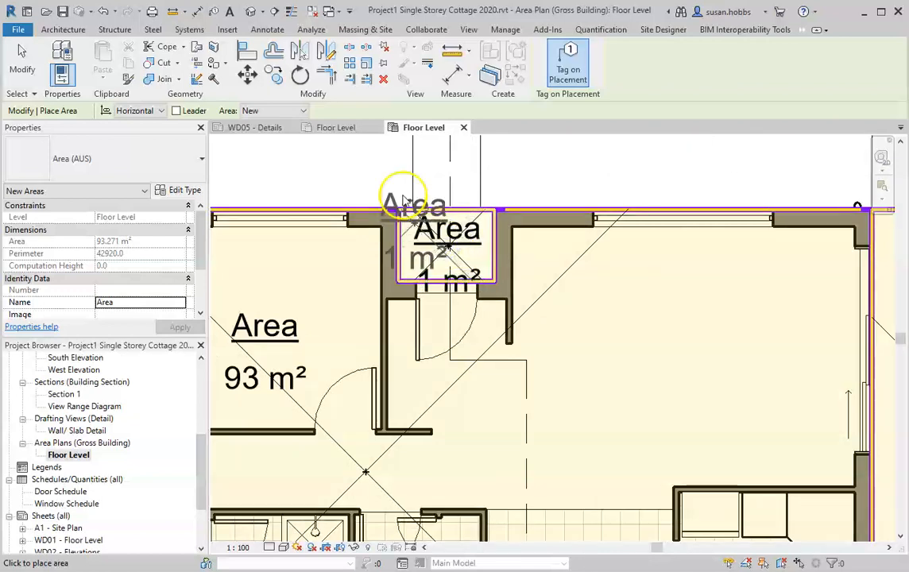
key("Escape")
key("Escape")
scroll(449, 165, "down", 5)
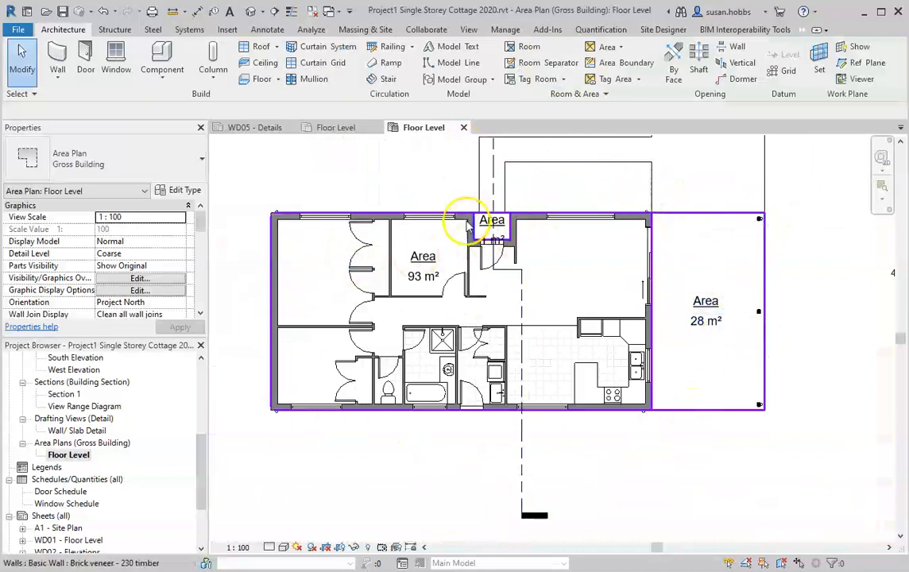
Rename the house's area as Living and the entry recess's area as Porch.
scroll(489, 190, "up", 1)
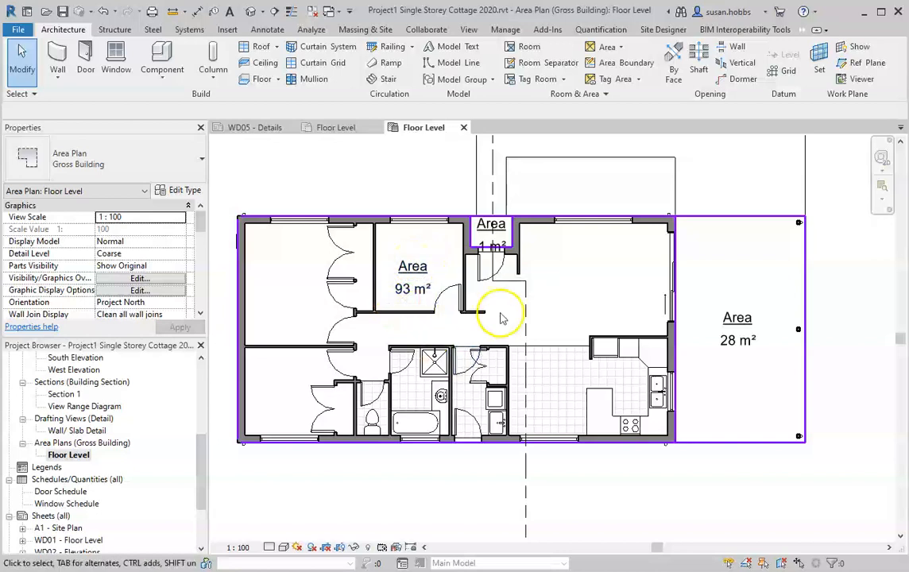
left_click(419, 268)
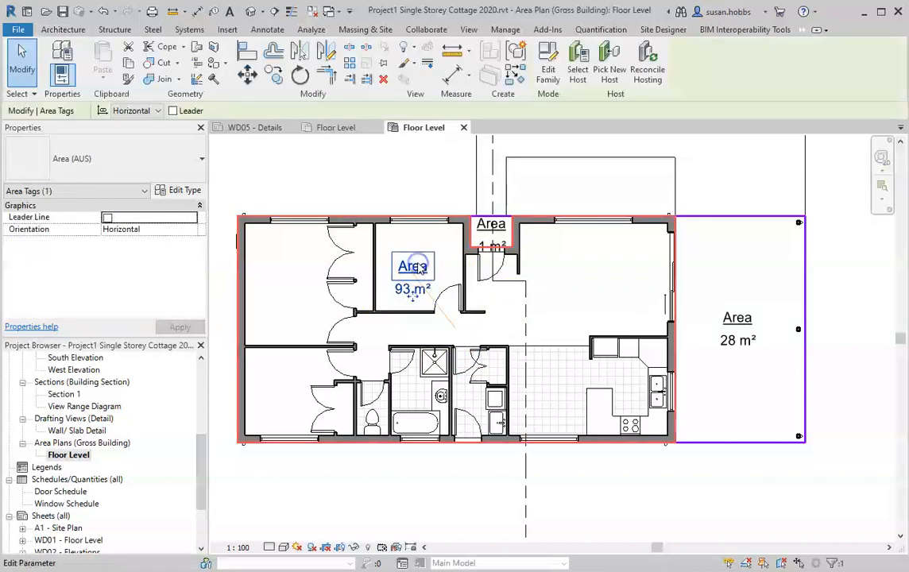
left_click(416, 265)
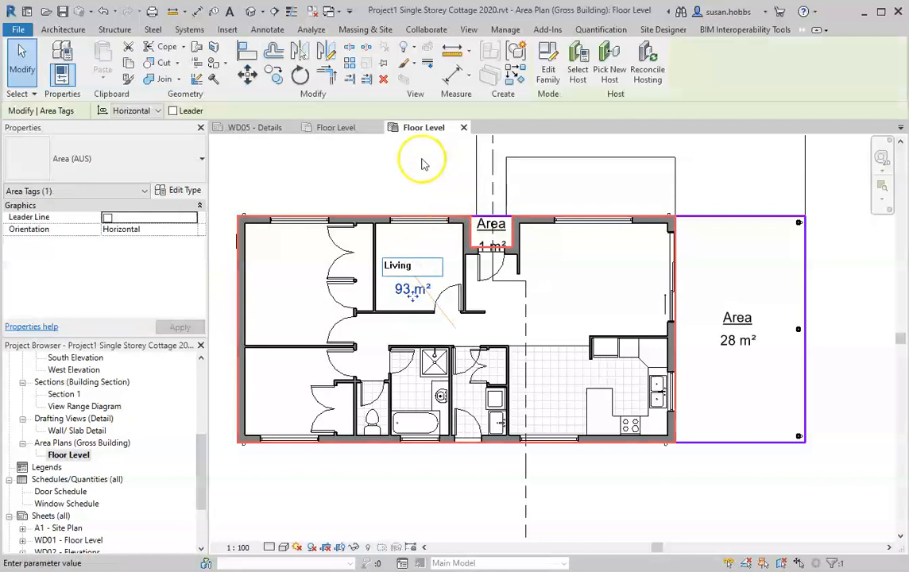
left_click(387, 184)
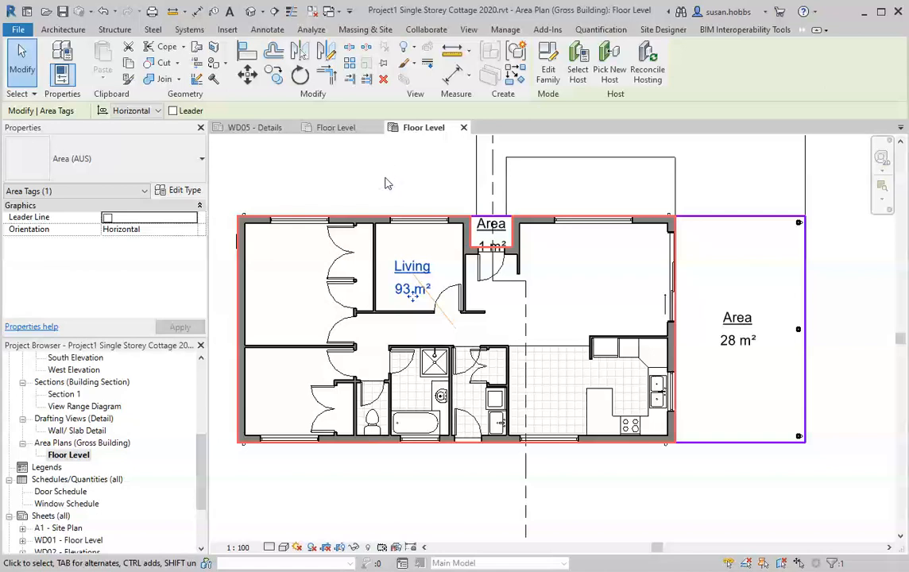
left_click(492, 225)
left_click(492, 225)
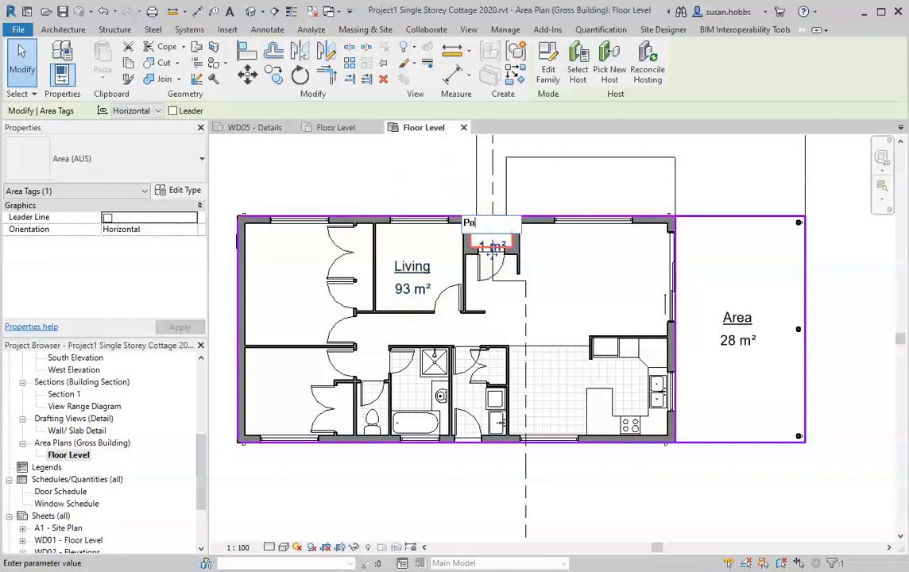
key("Return")
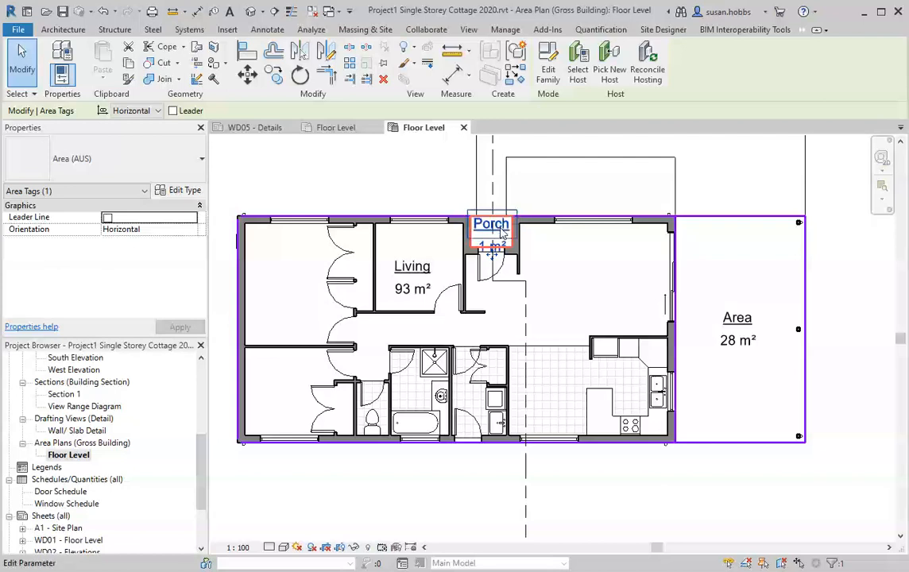
Rename the area beside the house, bounded around the posts, as Carport.
left_click(734, 319)
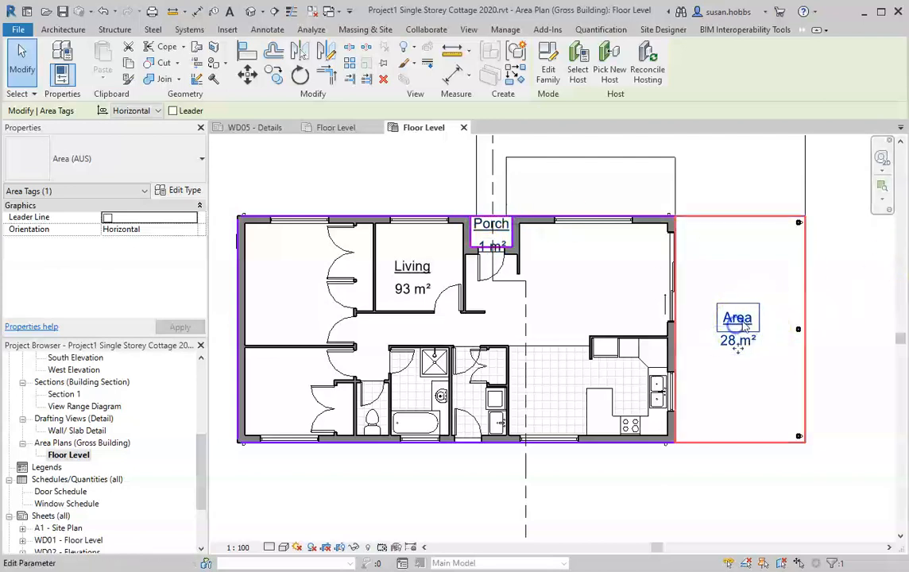
left_click(735, 319)
type("c")
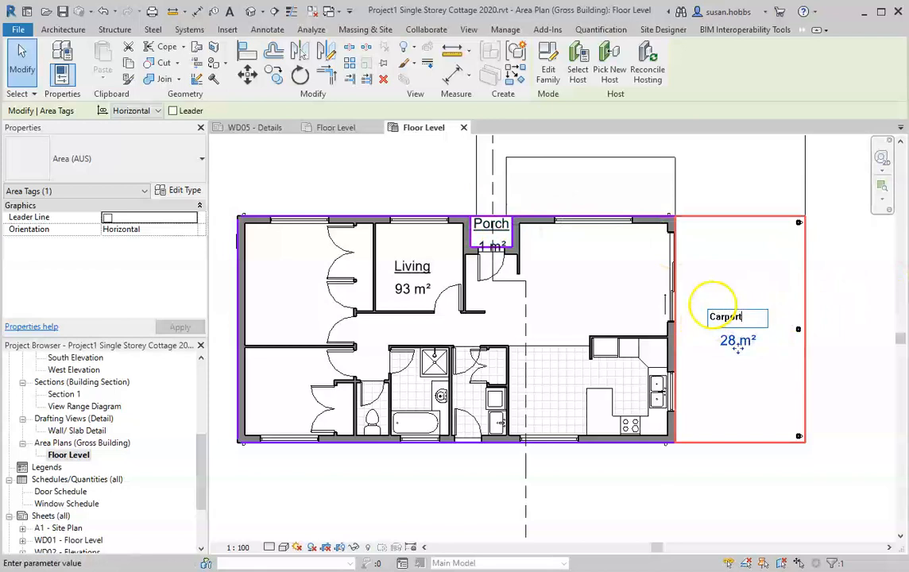
key("Return")
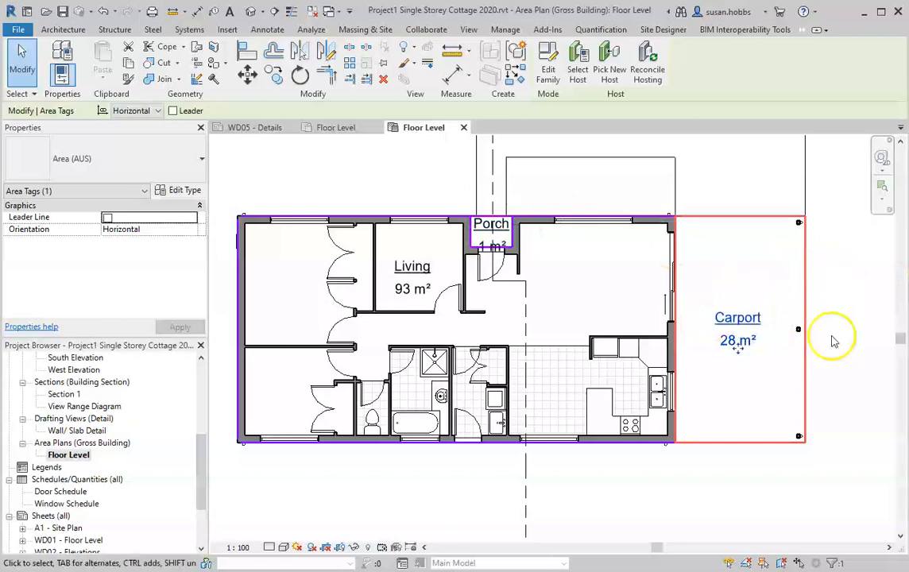
Move the Carport tag slightly up the plan and shift the Porch tag up so its area value sits inside the recess.
left_click_drag(742, 340, 746, 317)
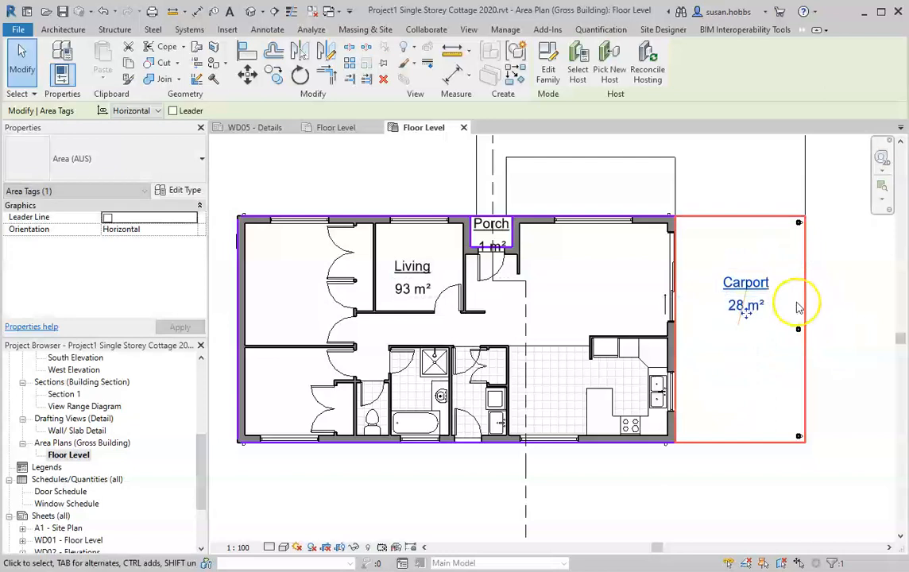
left_click(494, 230)
mouse_move(491, 227)
left_mouse_down()
mouse_move(497, 248)
mouse_move(487, 248)
mouse_move(459, 197)
mouse_move(489, 246)
mouse_move(486, 238)
left_mouse_up()
left_click(838, 371)
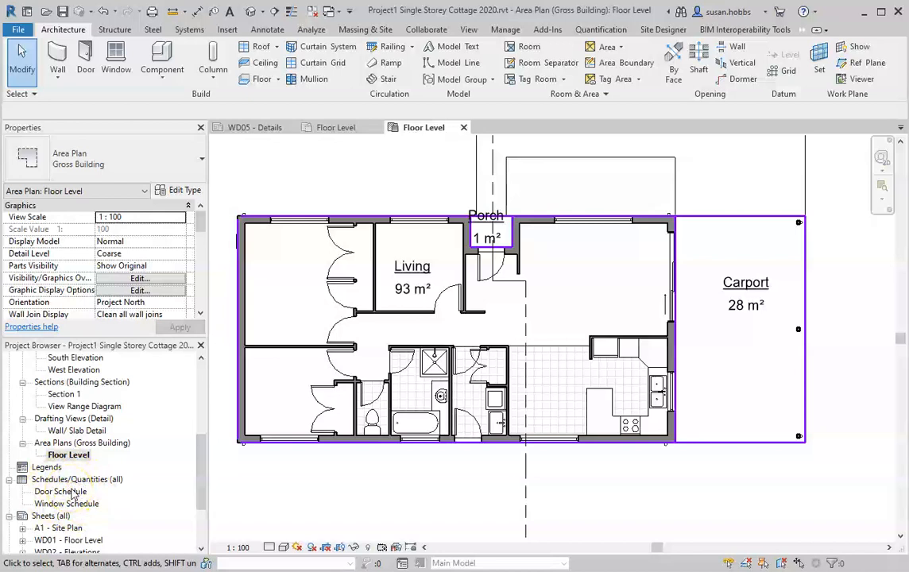
Create a schedule of building components for the Areas (Gross Building) category, cancelling the project save.
left_click(469, 30)
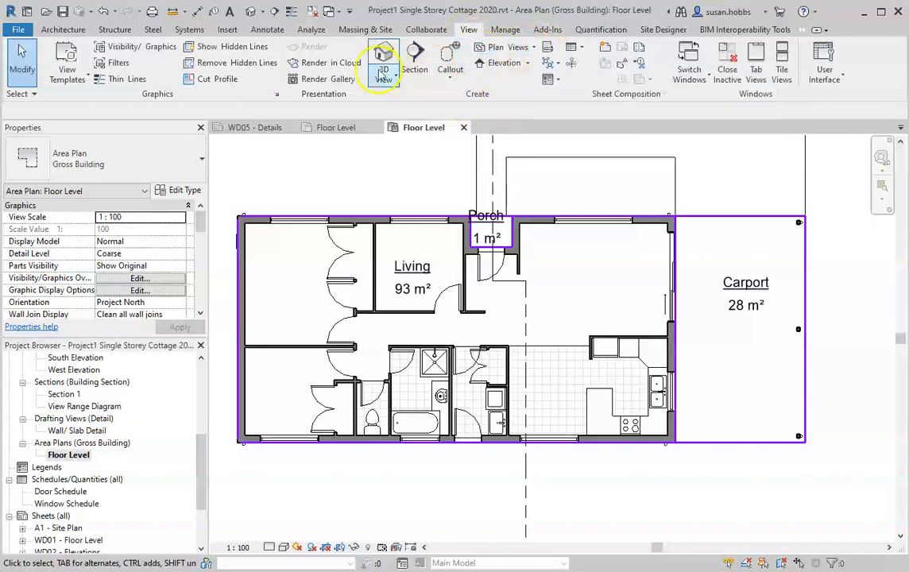
left_click(581, 50)
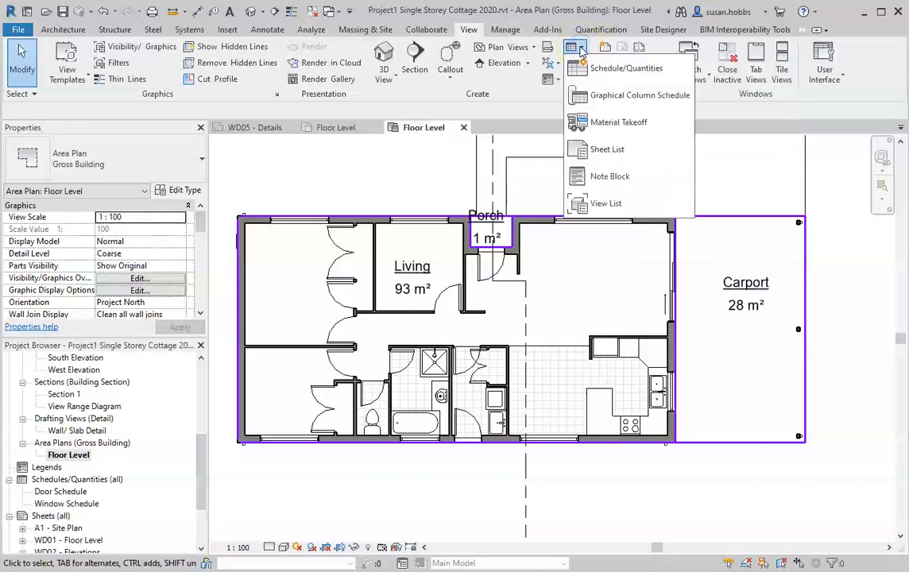
left_click(659, 69)
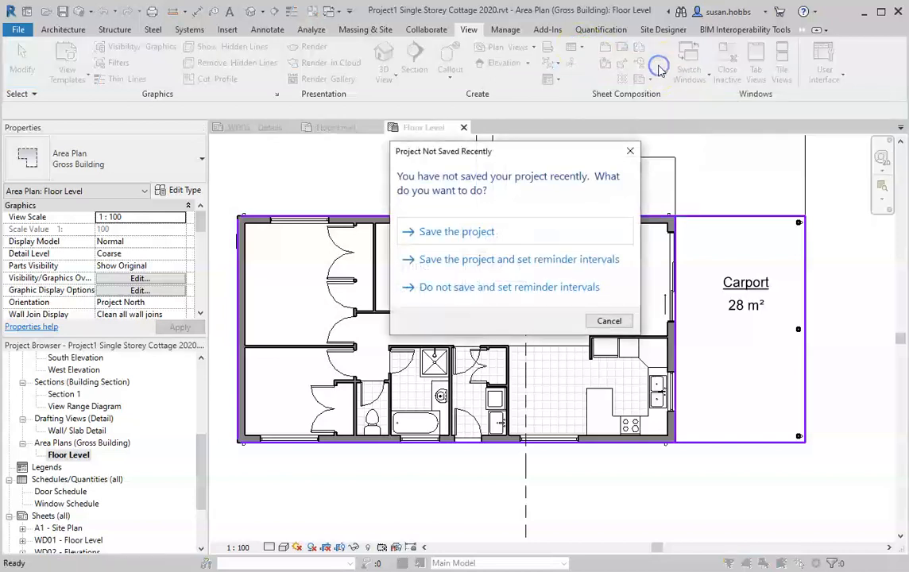
left_click(455, 232)
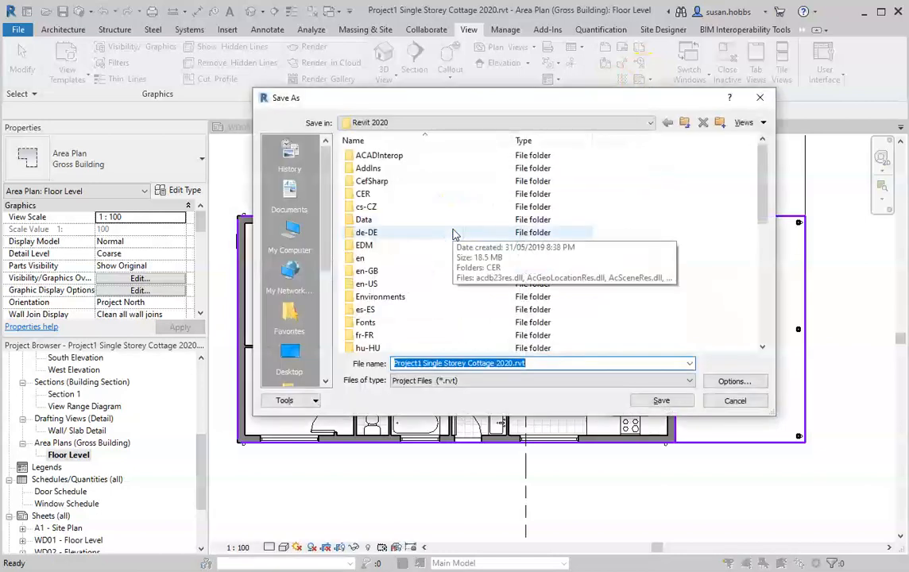
left_click(745, 408)
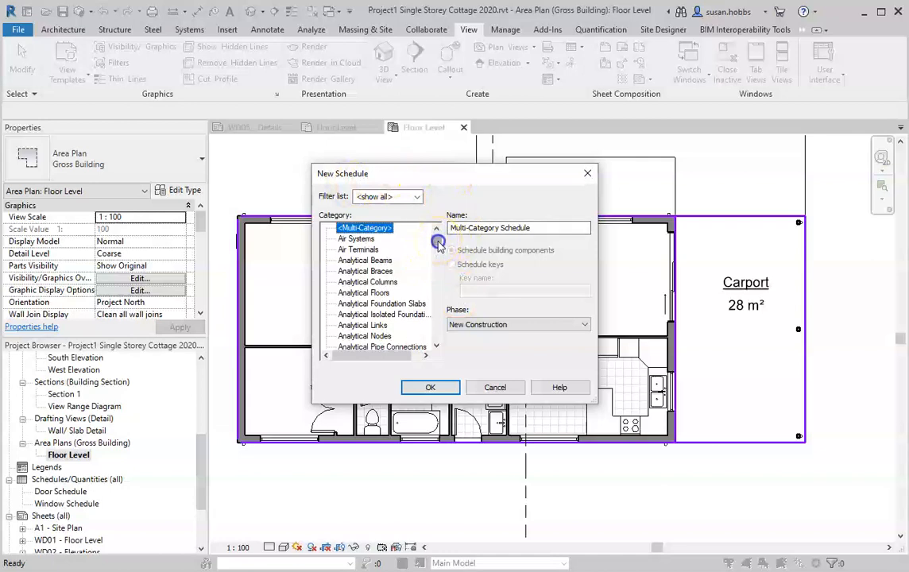
left_click_drag(437, 243, 436, 253)
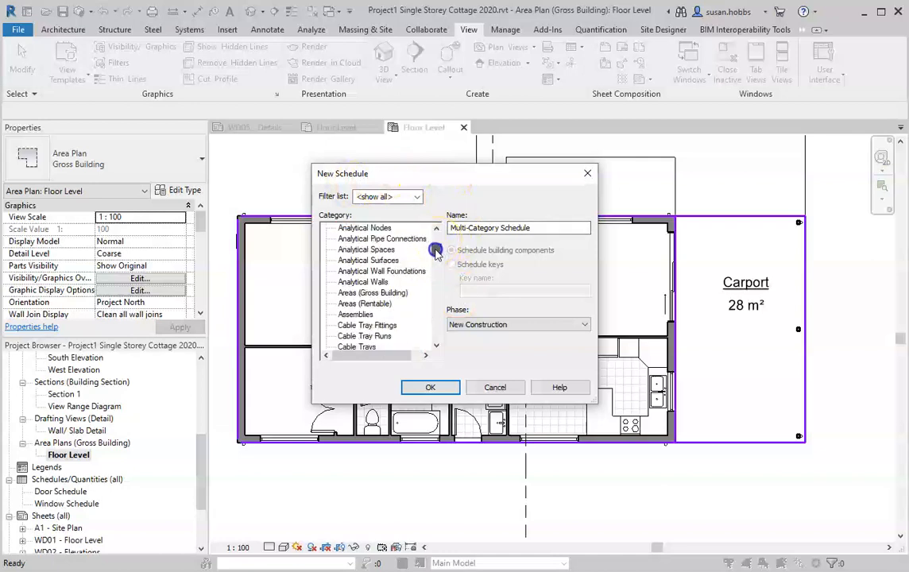
left_click(349, 294)
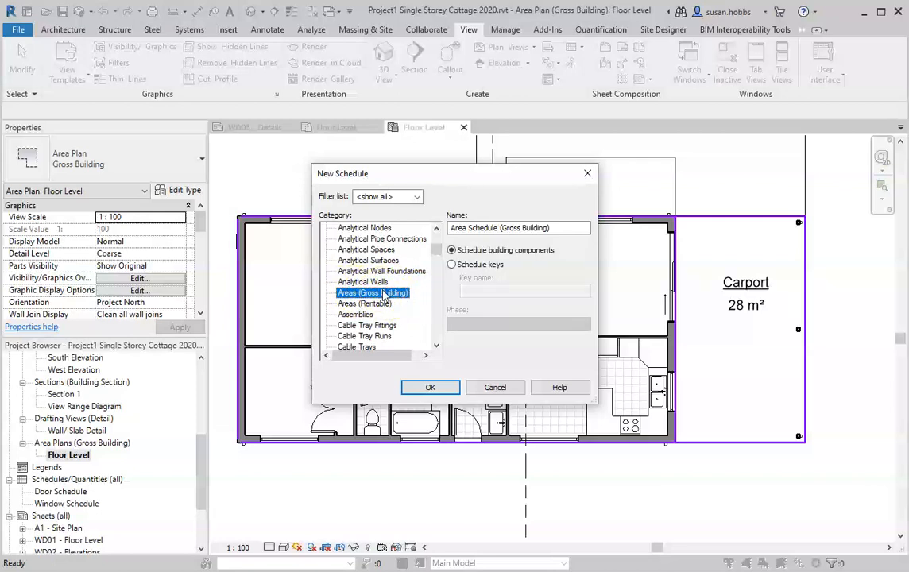
left_click(440, 387)
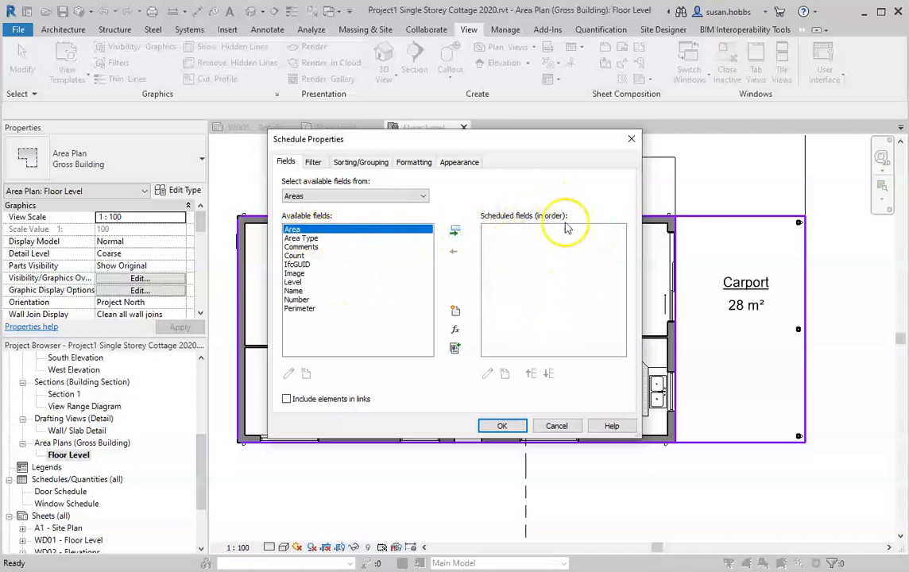
Add the Area, Area Type, Perimeter and Name fields to the schedule and reorder Name to directly below Area.
left_click(454, 232)
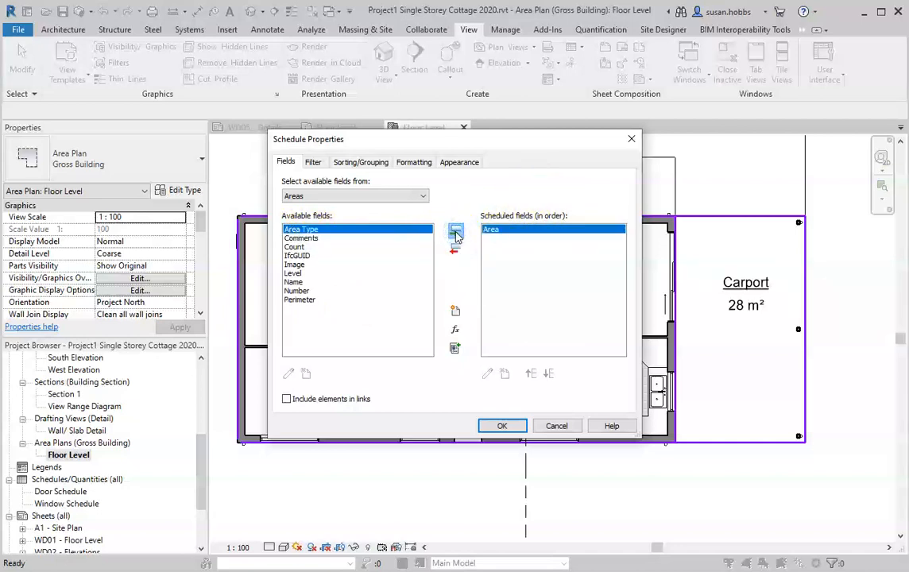
left_click(455, 232)
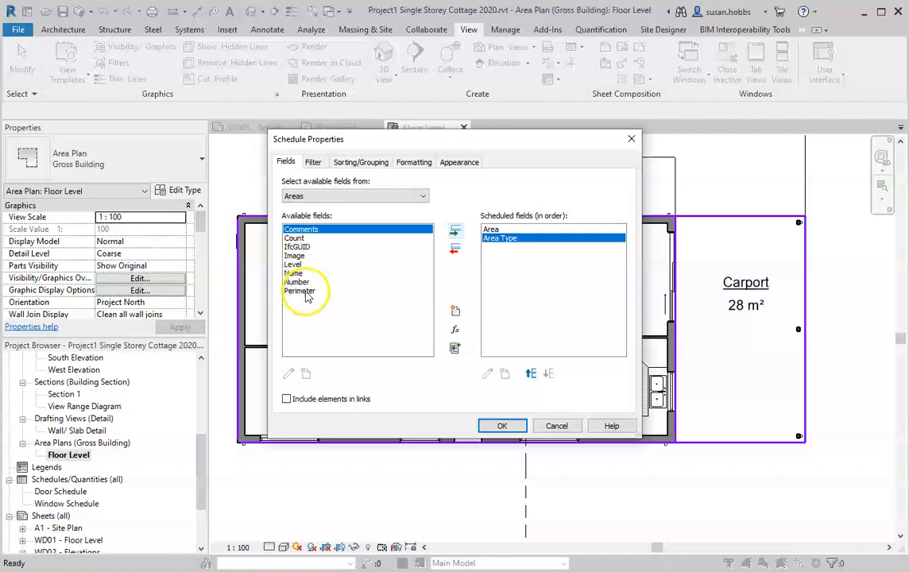
left_click(307, 291)
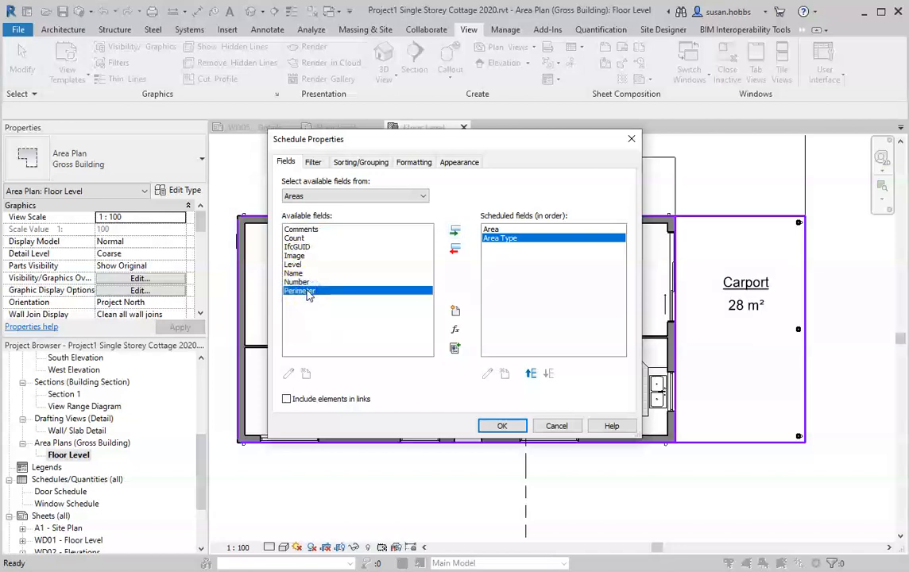
left_click(456, 235)
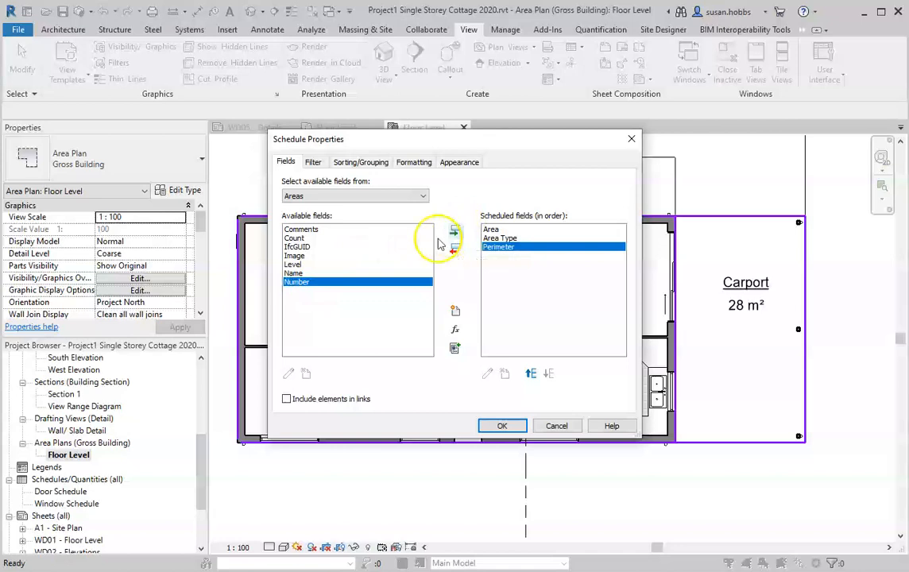
left_click(294, 275)
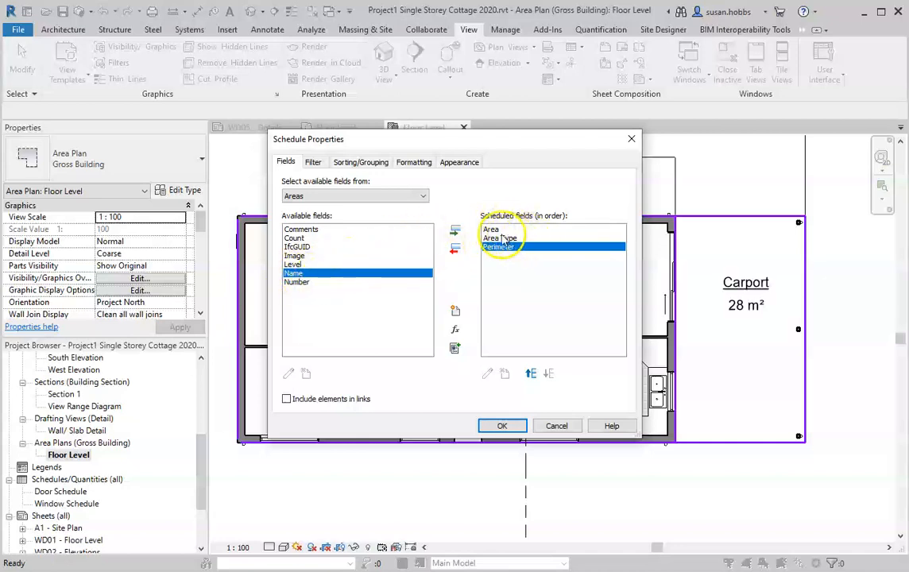
left_click(455, 231)
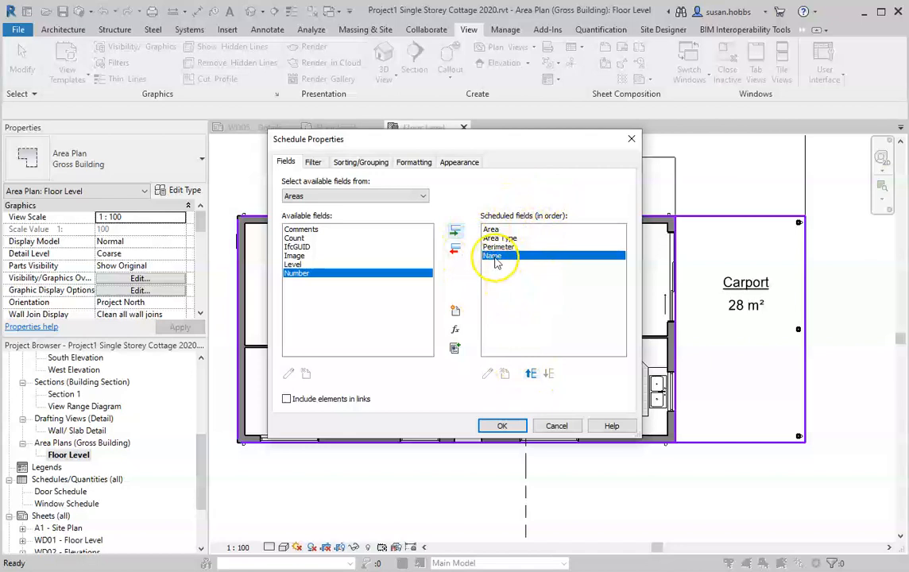
left_click(530, 374)
left_click(531, 373)
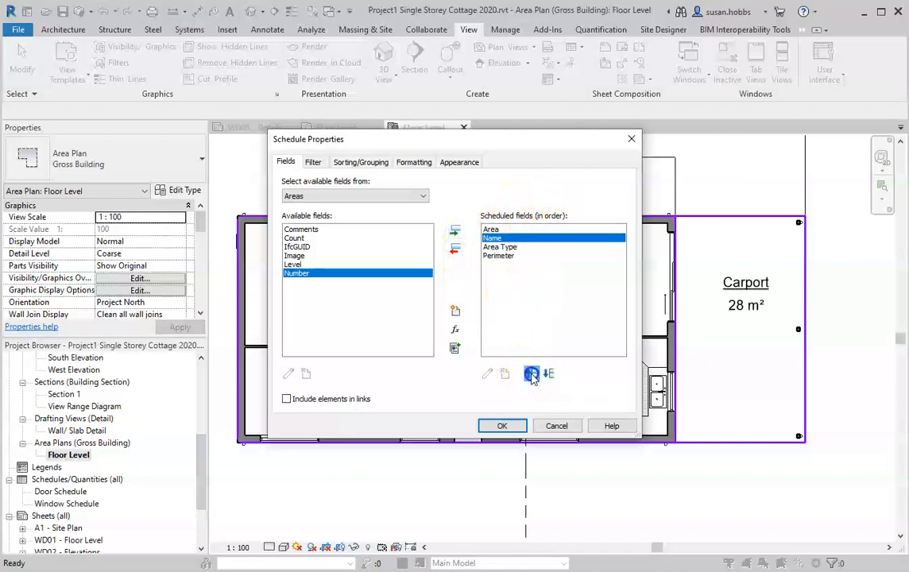
Order the scheduled fields as Name, Area Type, Area and Perimeter, and create the area schedule.
left_click(531, 373)
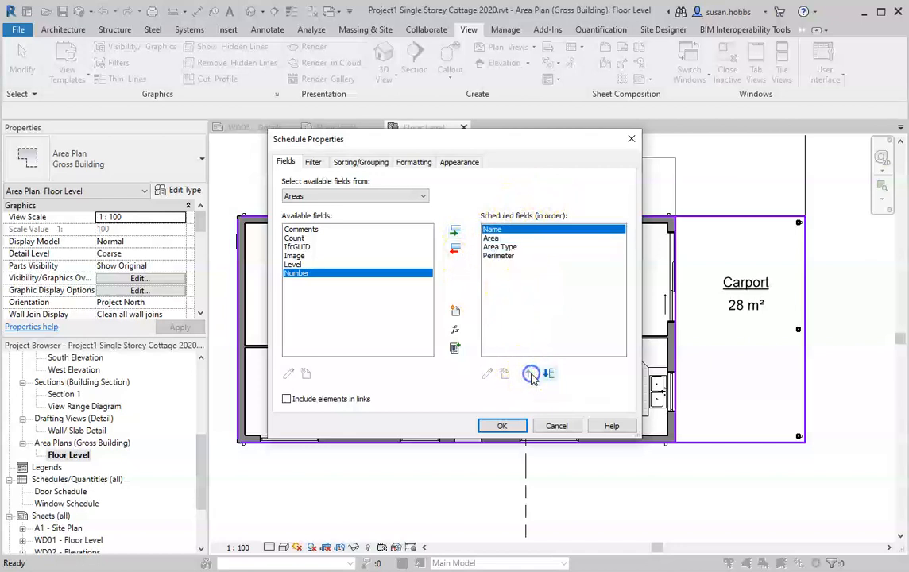
left_click(491, 238)
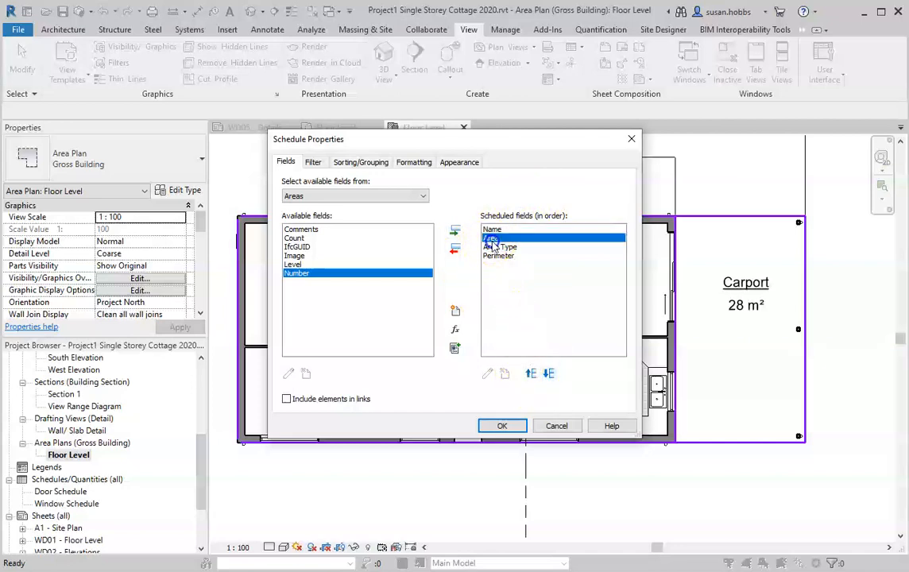
left_click(549, 374)
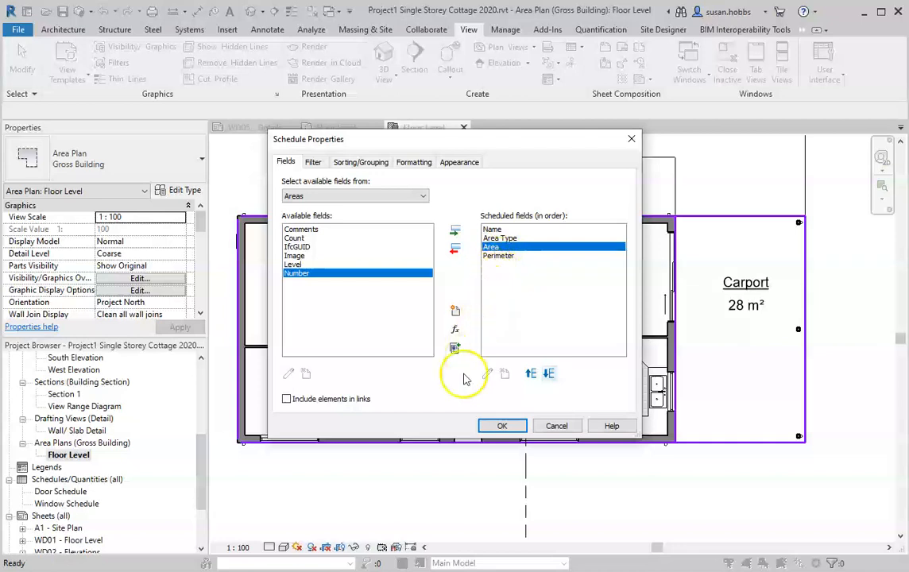
left_click(501, 422)
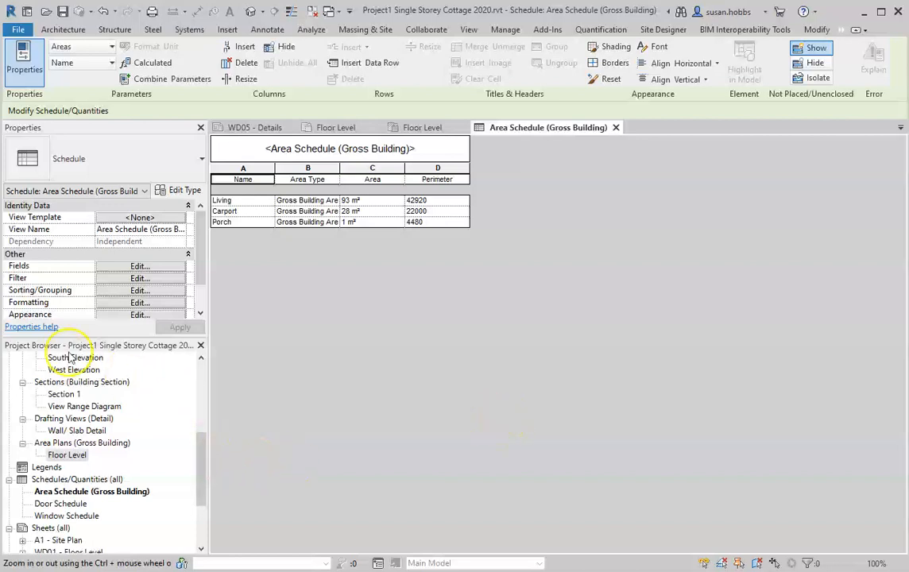
Widen the Area Type column of the area schedule so its entries fit in full.
left_click(55, 492)
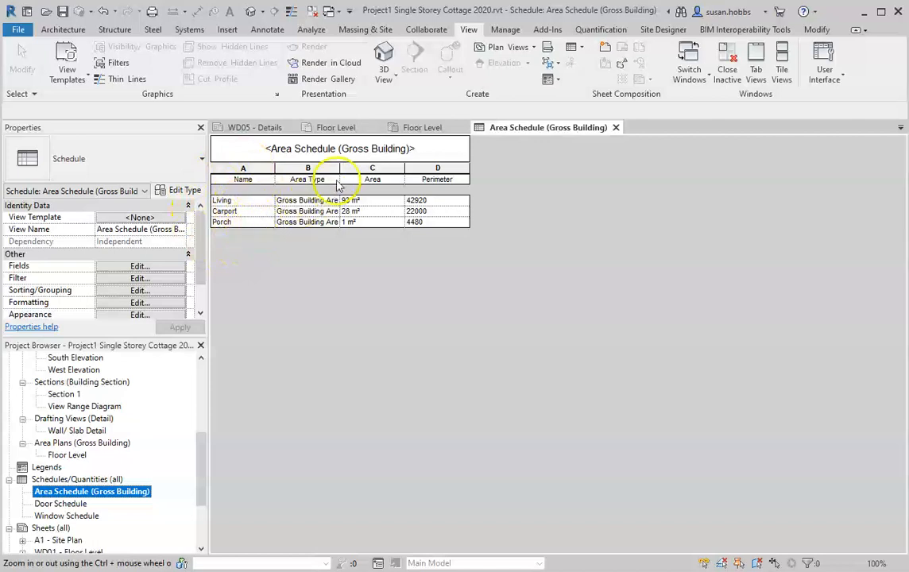
left_click_drag(341, 169, 377, 167)
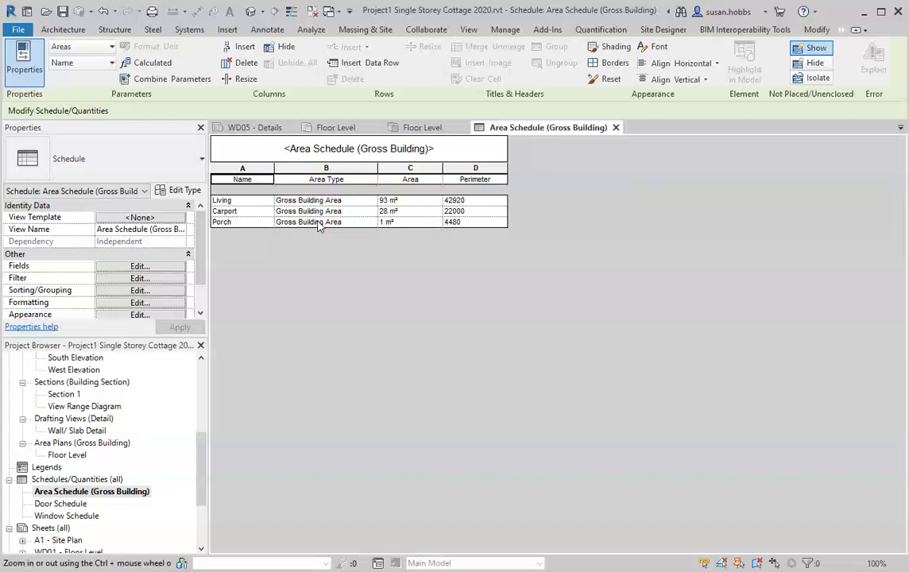
left_click(319, 170)
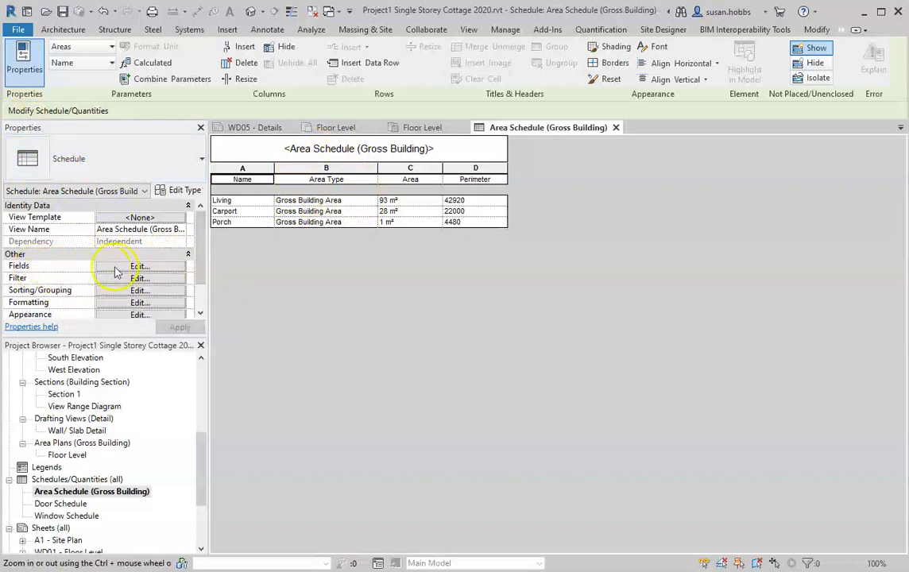
Remove the Area Type field from the area schedule.
left_click(144, 267)
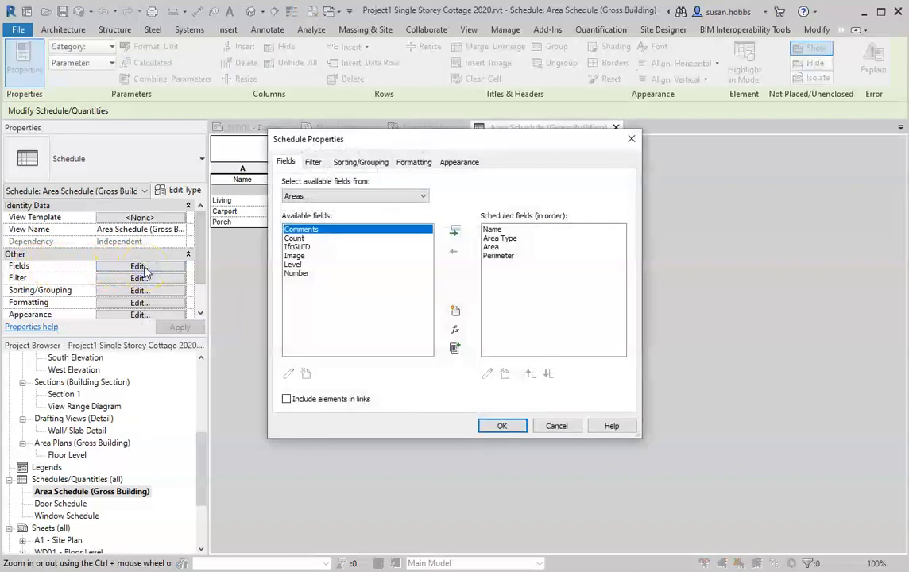
left_click(513, 240)
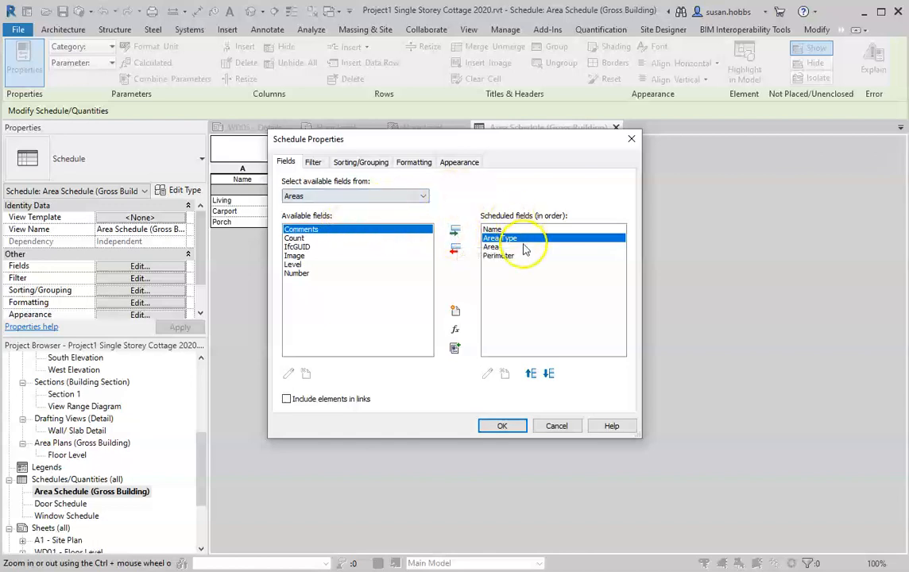
left_click(454, 251)
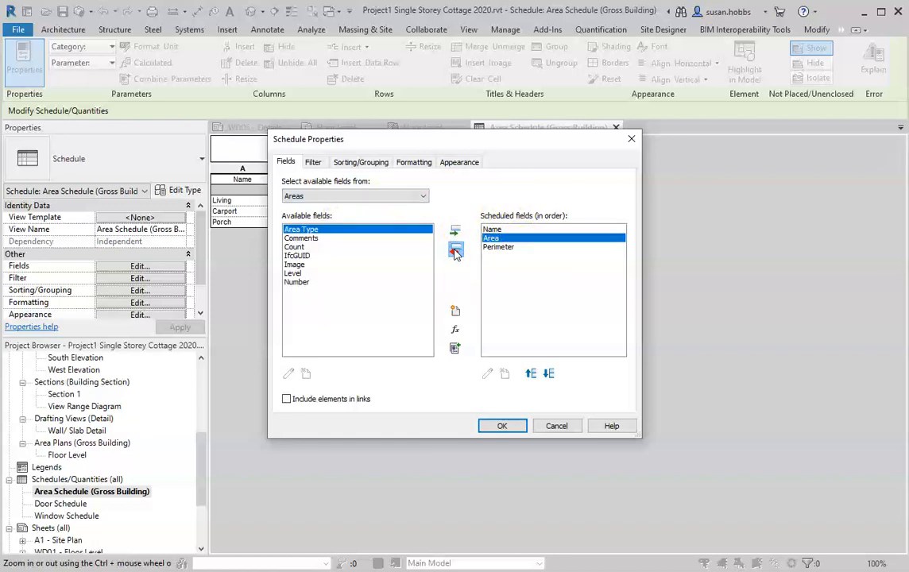
left_click(503, 426)
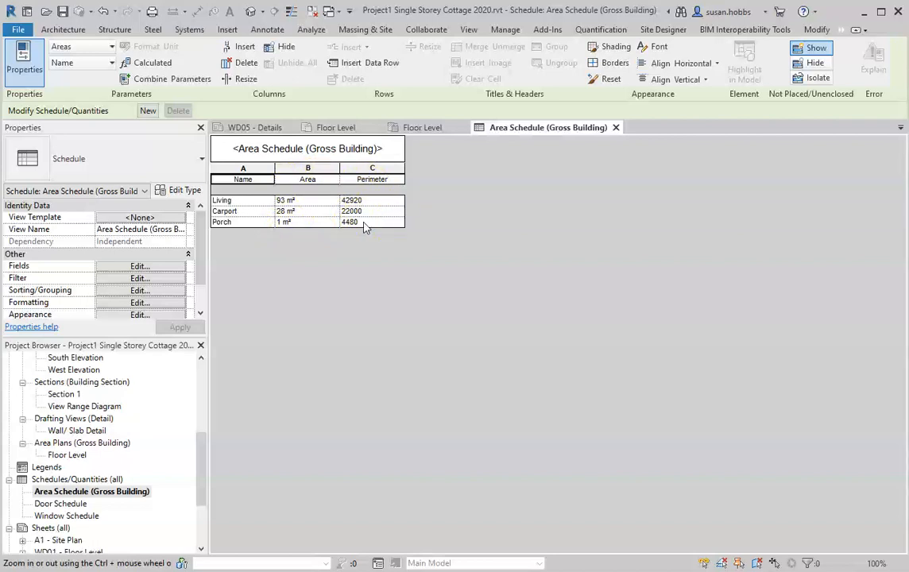
Try to place Area Schedule (Gross Building) beside the plan in the Floor Level floor plan view.
left_click(328, 129)
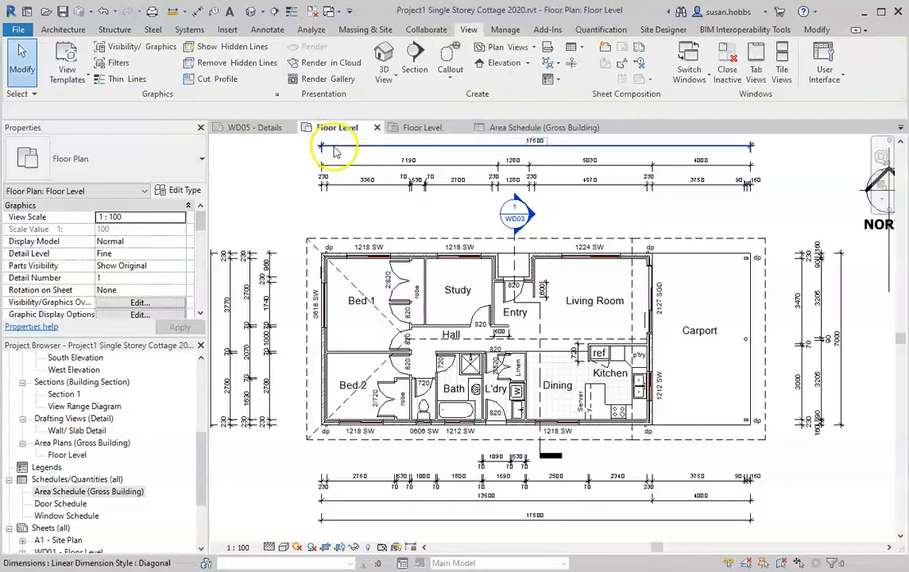
scroll(325, 172, "down", 2)
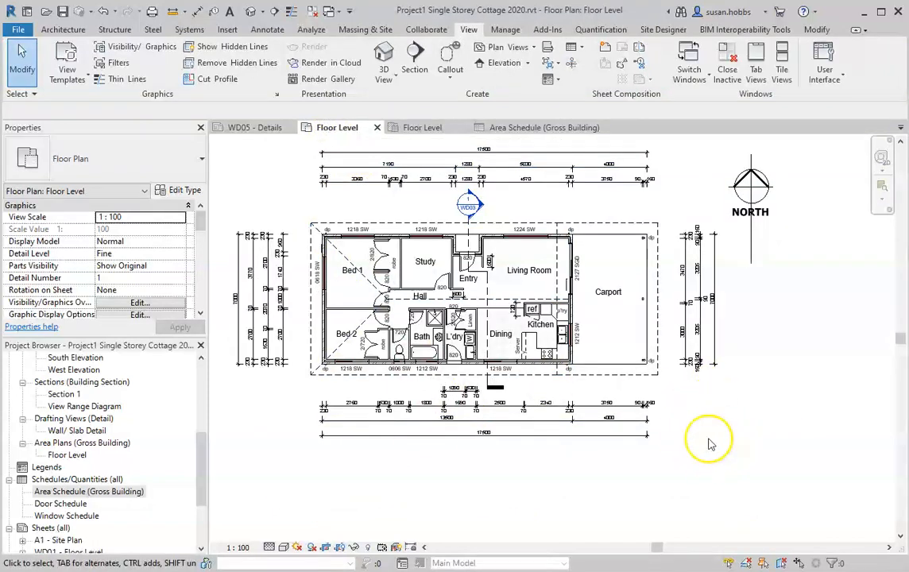
left_click(60, 492)
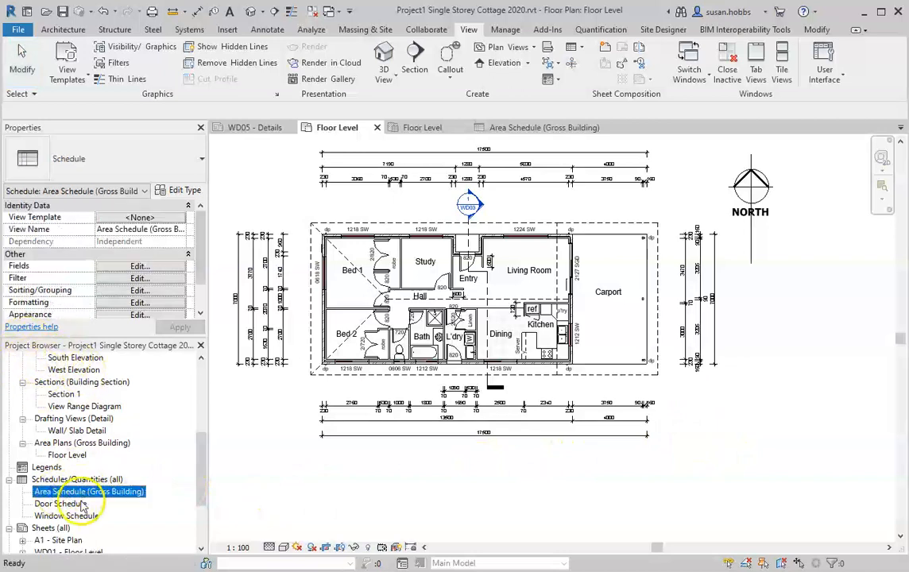
left_click(62, 491)
left_click(142, 506)
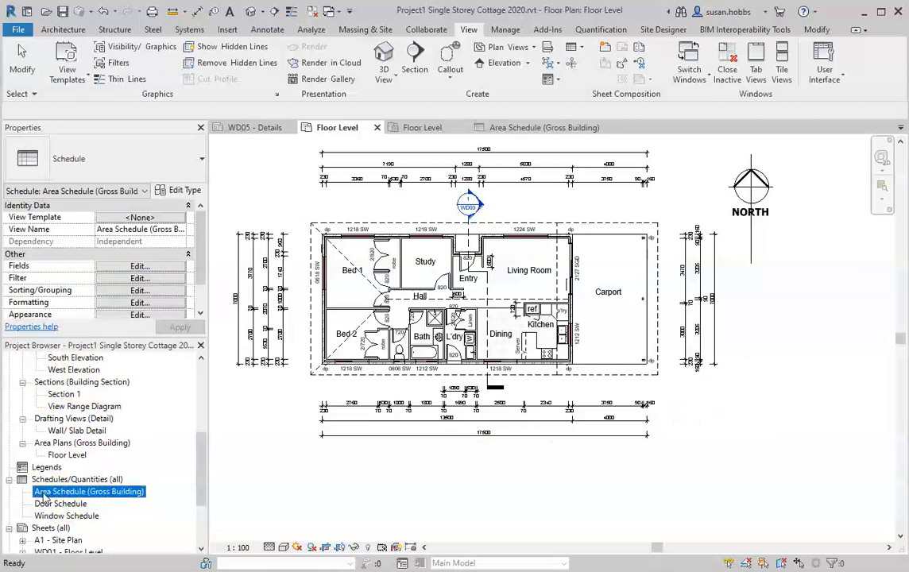
left_click_drag(44, 493, 748, 432)
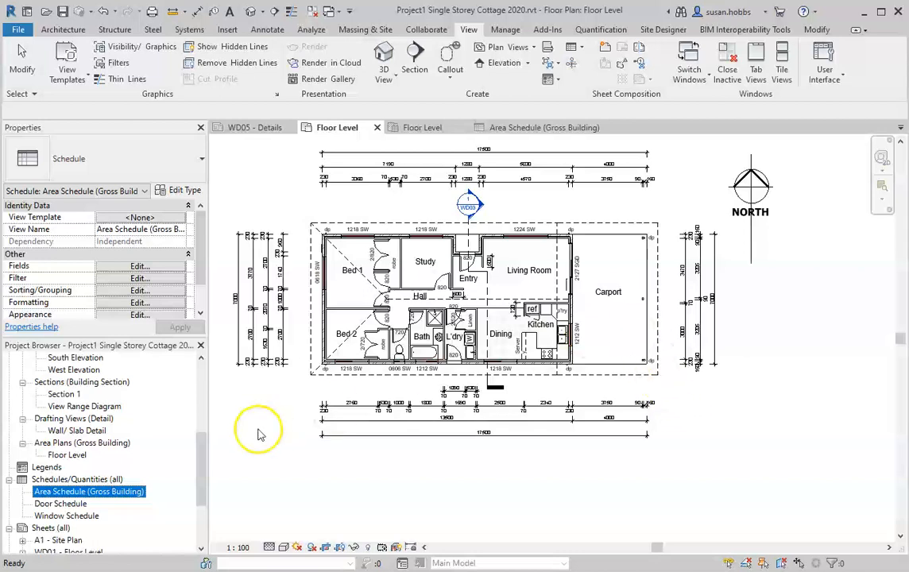
Open the sheet WD01 - Floor Level.
left_click_drag(201, 448, 206, 472)
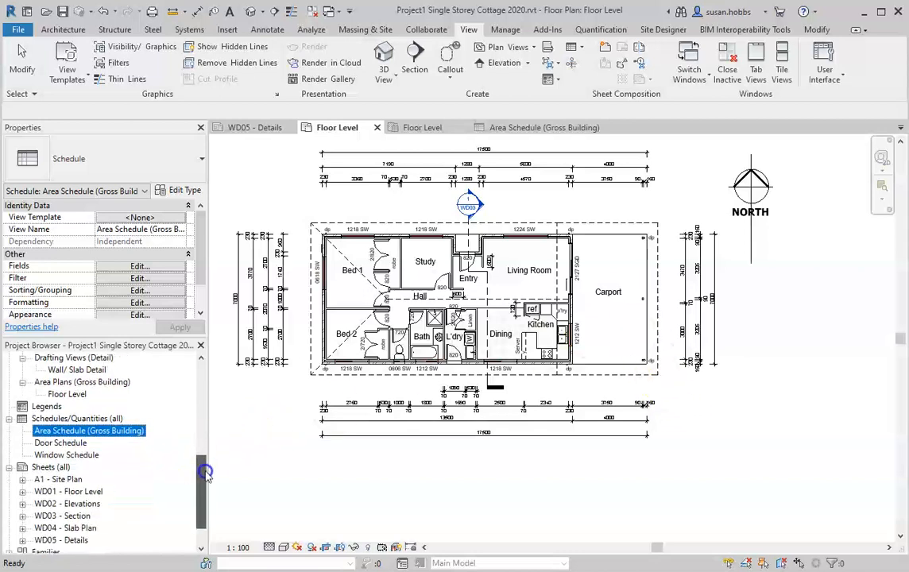
left_click(89, 492)
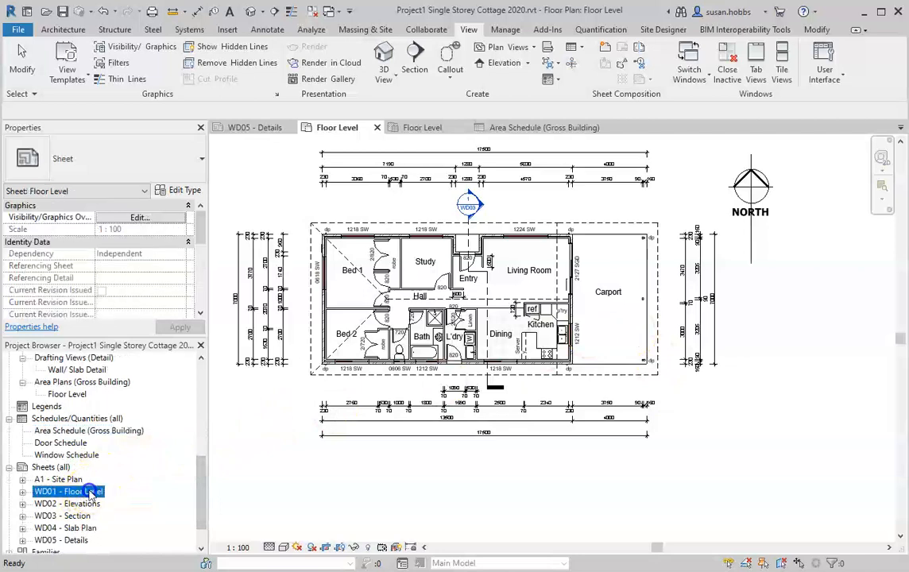
double_click(89, 492)
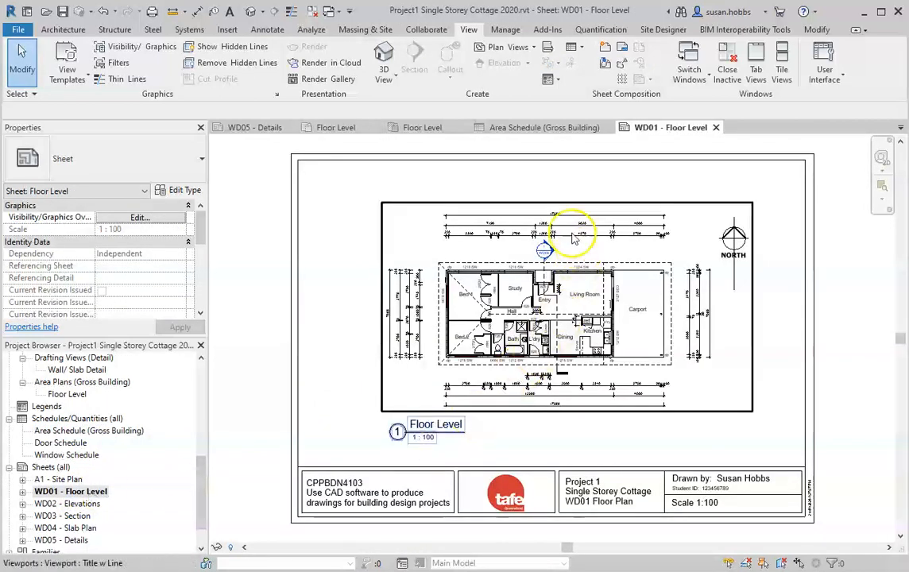
left_click(611, 386)
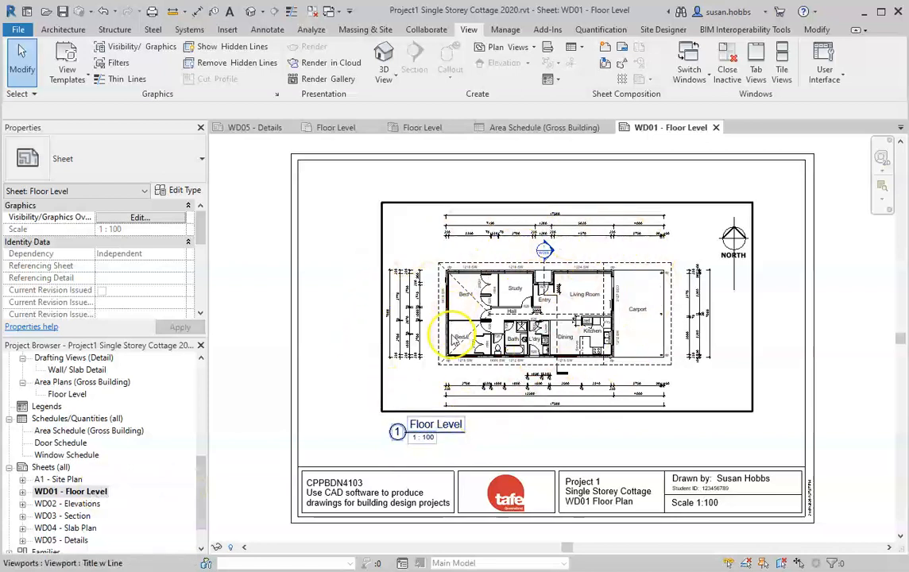
Rename the viewport title on the sheet as Floor Plan, without renaming the corresponding level and views.
left_click(441, 429)
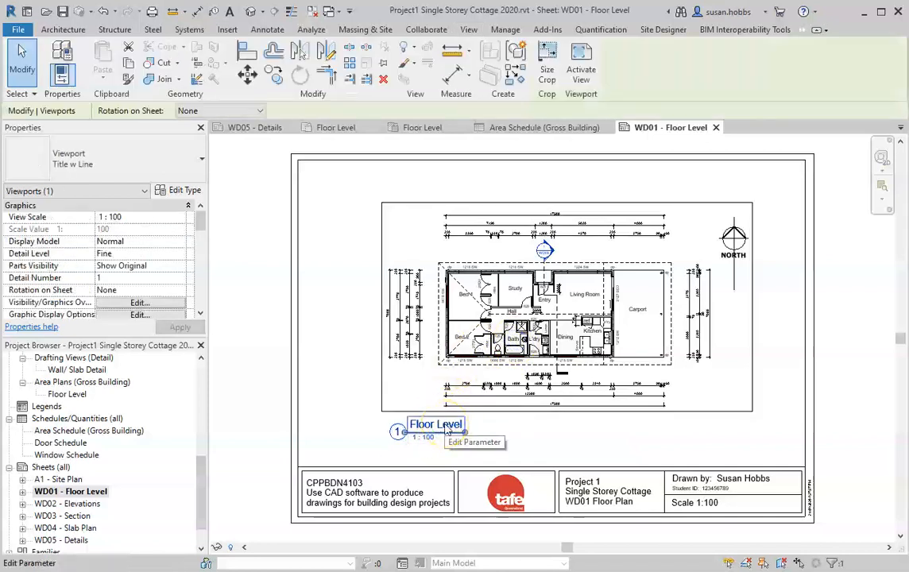
left_click(439, 428)
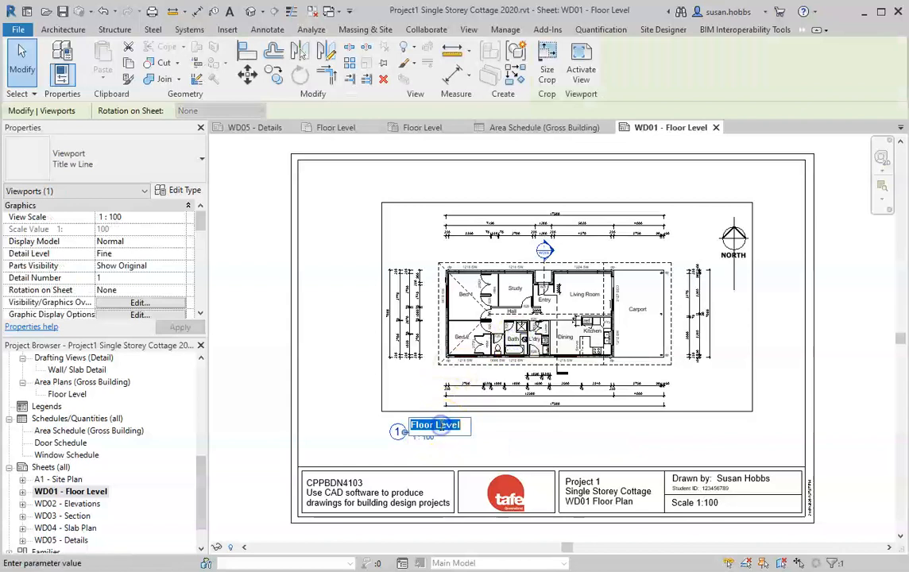
left_click_drag(433, 425, 476, 421)
key("BackSpace")
key("Return")
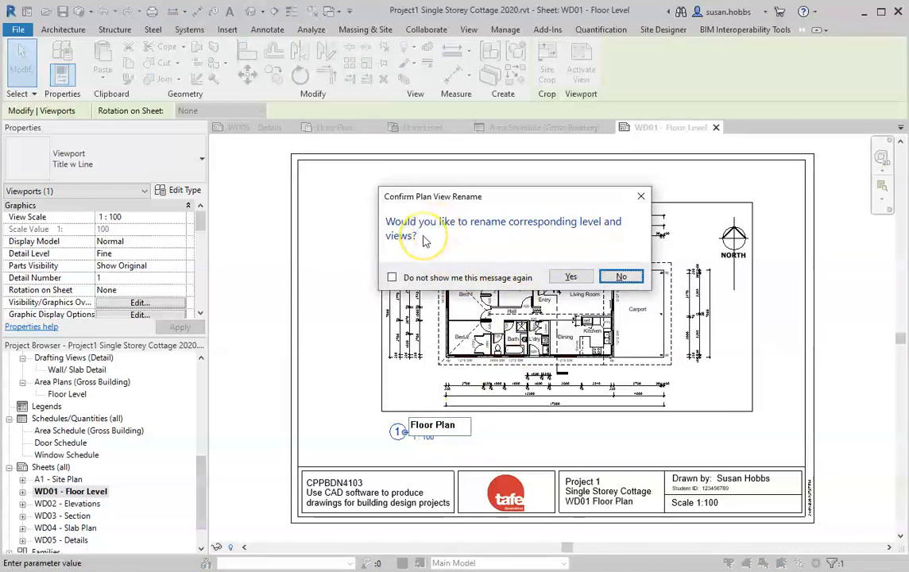
left_click(626, 282)
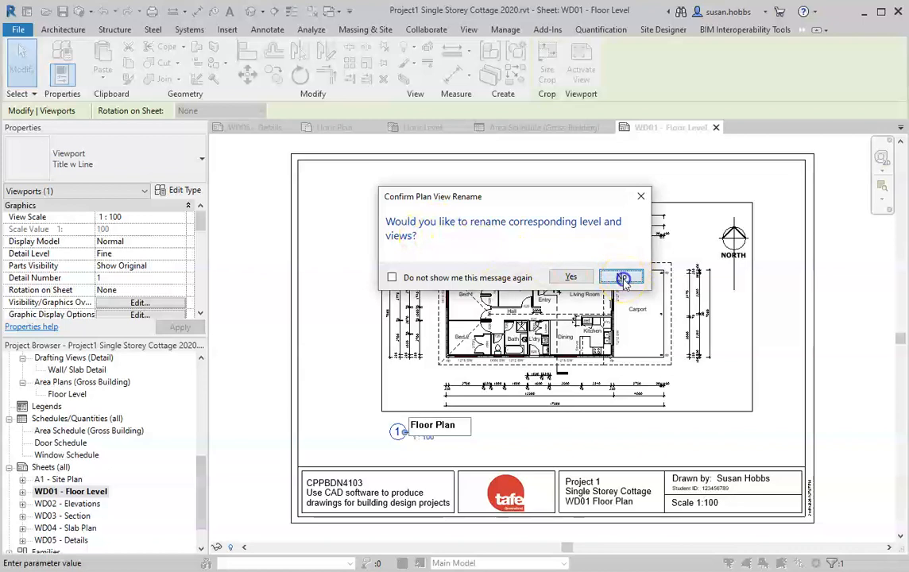
left_click(621, 278)
left_click(539, 433)
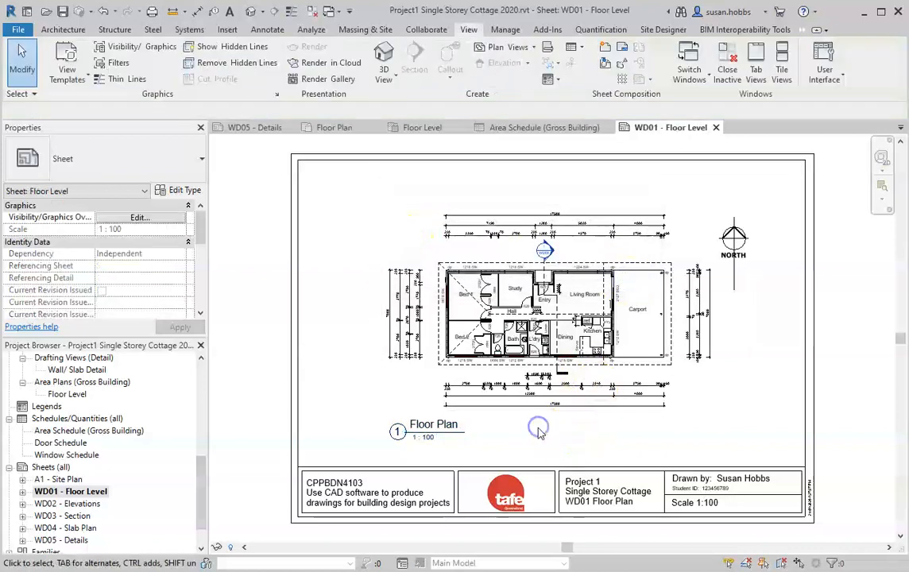
Place Area Schedule (Gross Building) on sheet WD01, below the north point and just above the title block, and check its text.
left_click(59, 432)
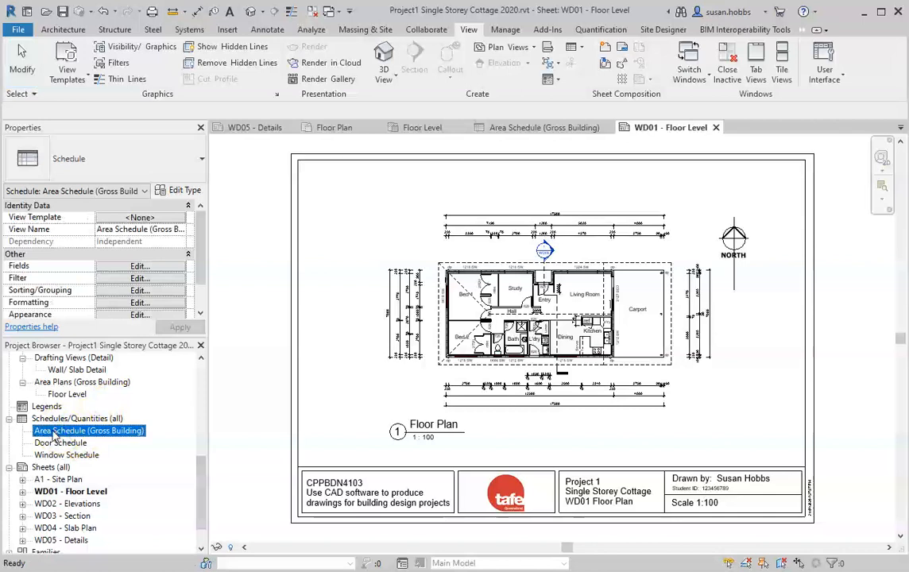
left_click_drag(52, 432, 740, 406)
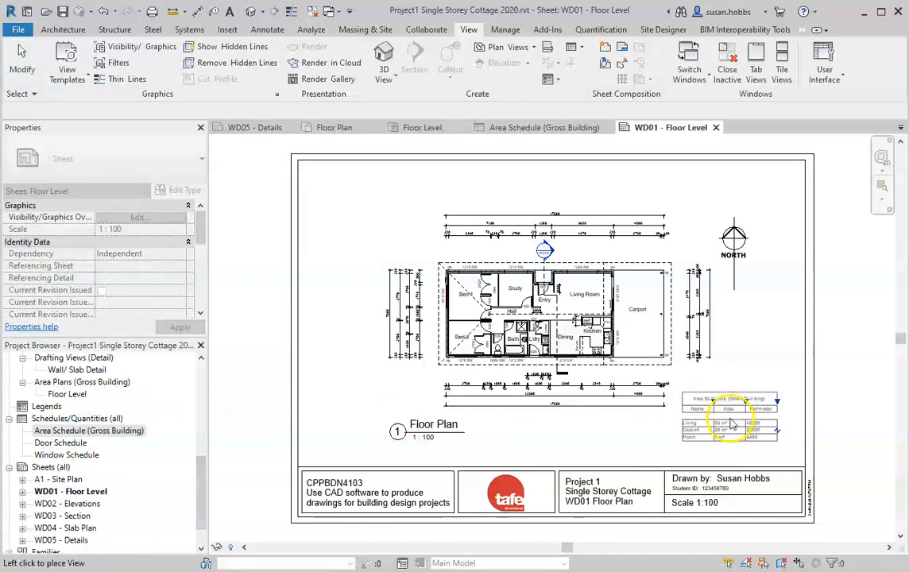
left_click(734, 426)
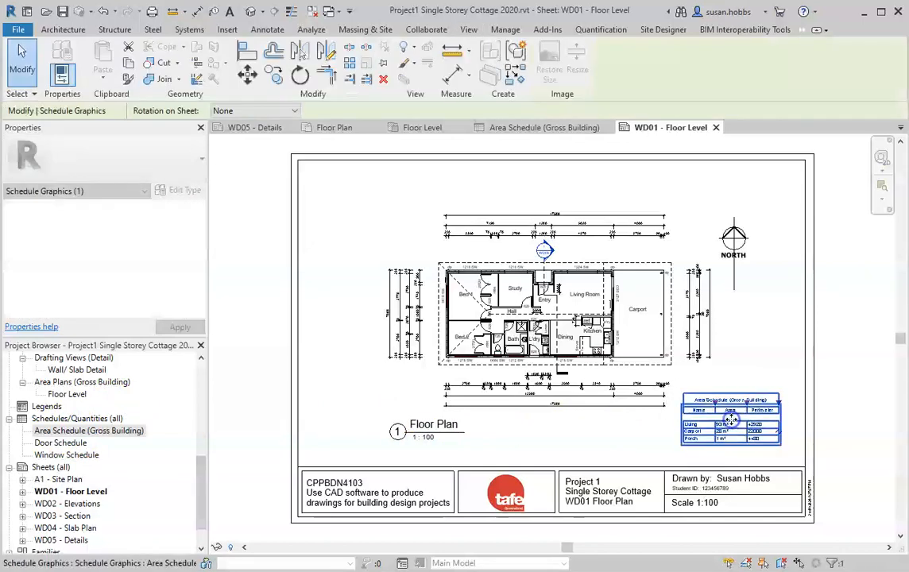
left_click(804, 427)
scroll(783, 421, "up", 3)
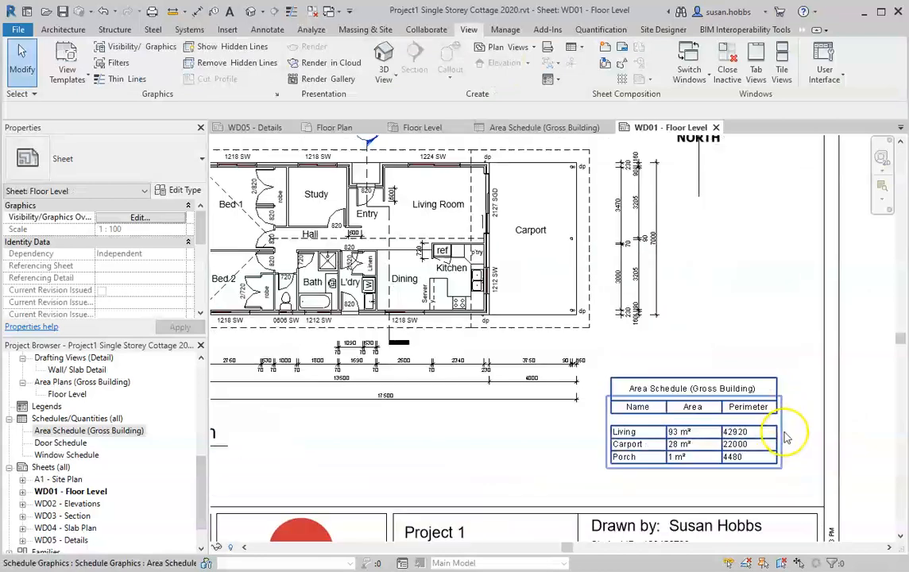
scroll(794, 441, "up", 2)
scroll(373, 433, "up", 2)
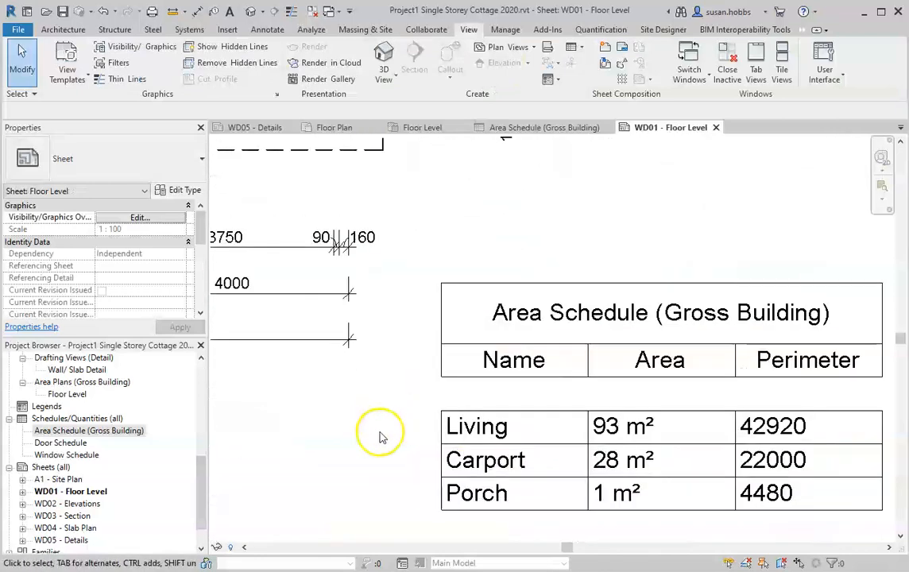
scroll(296, 315, "down", 1)
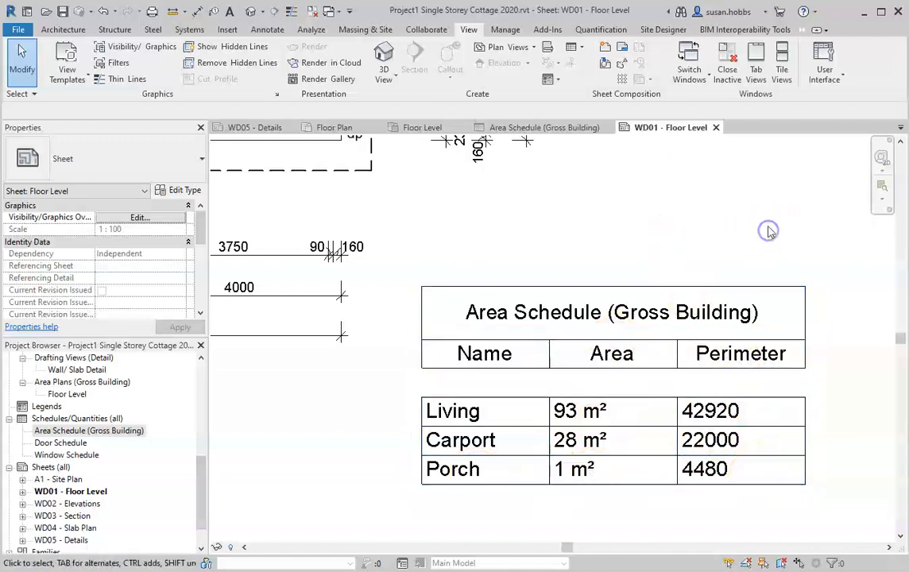
scroll(746, 205, "down", 1)
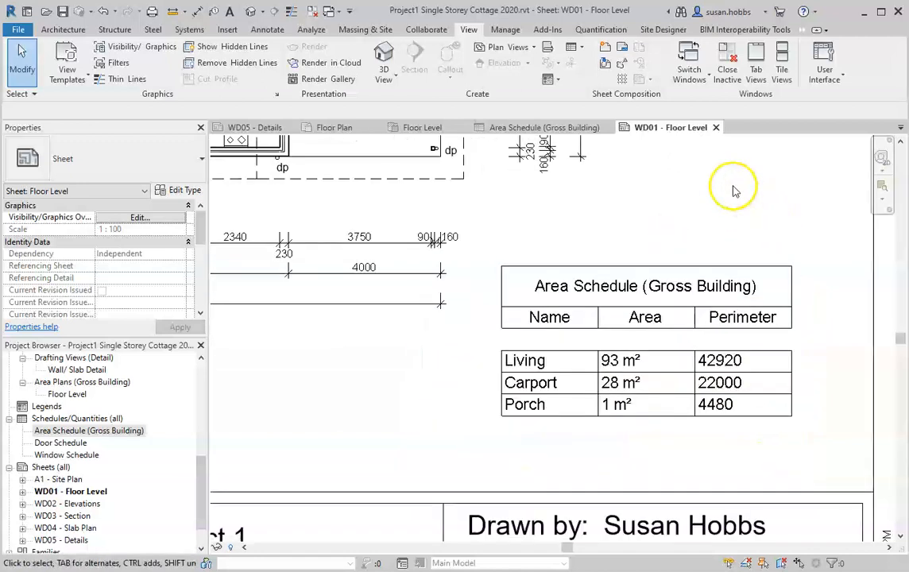
Open Area Schedule (Gross Building) and review the fields available for filtering, keeping the filter at (none).
left_click(636, 422)
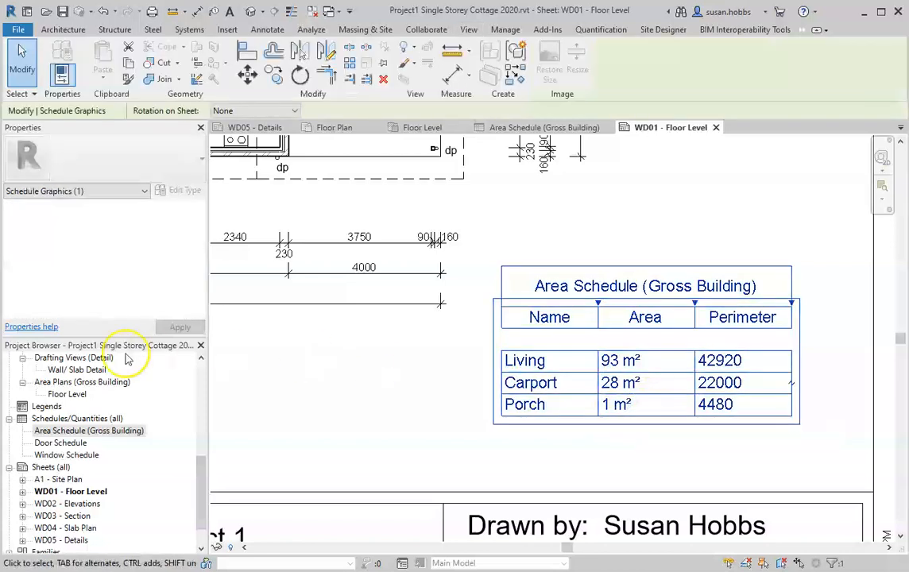
double_click(66, 431)
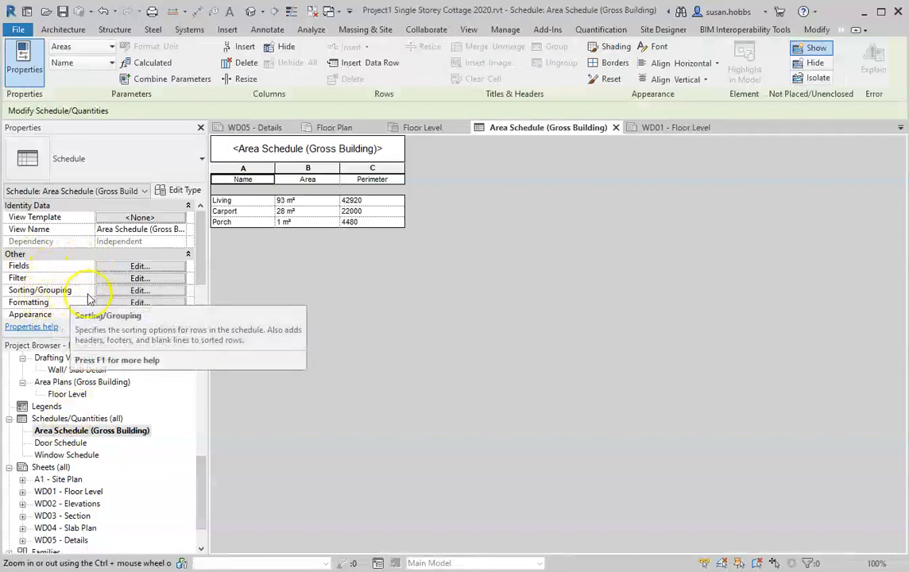
left_click(138, 280)
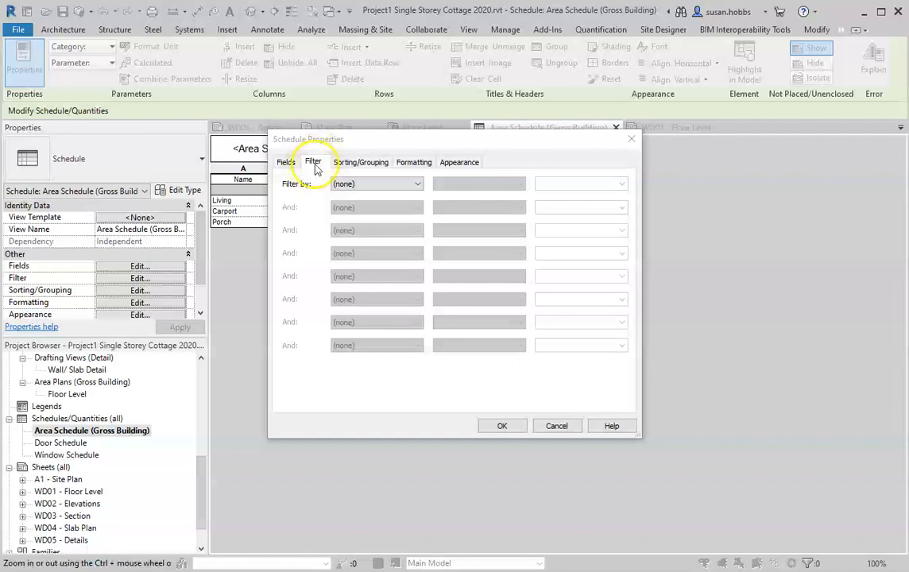
left_click(420, 185)
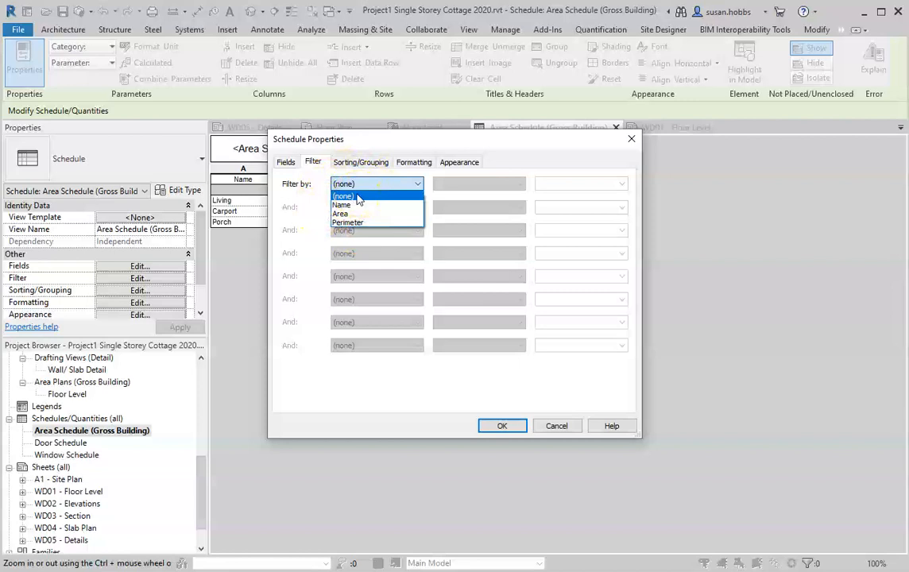
left_click(356, 196)
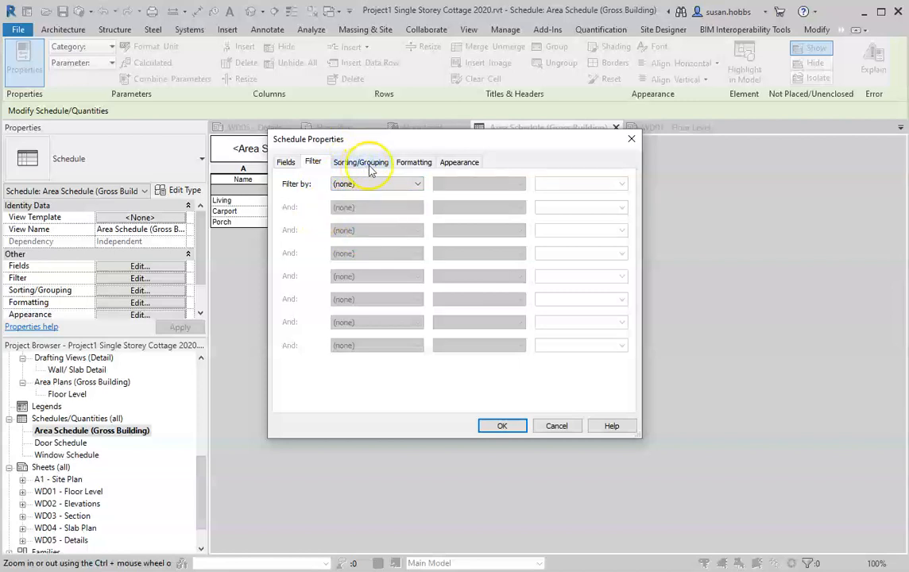
Sort the area schedule by Name in ascending order.
left_click(365, 165)
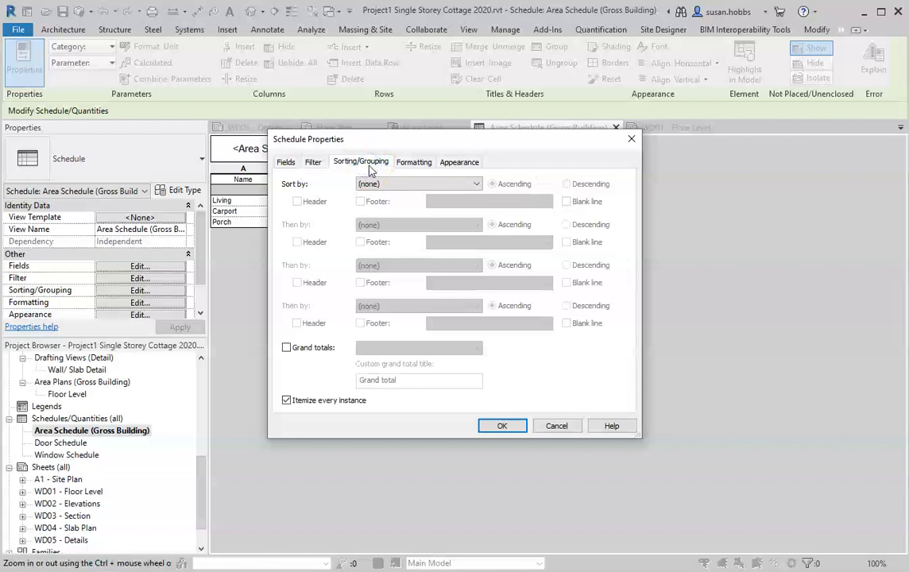
left_click(479, 182)
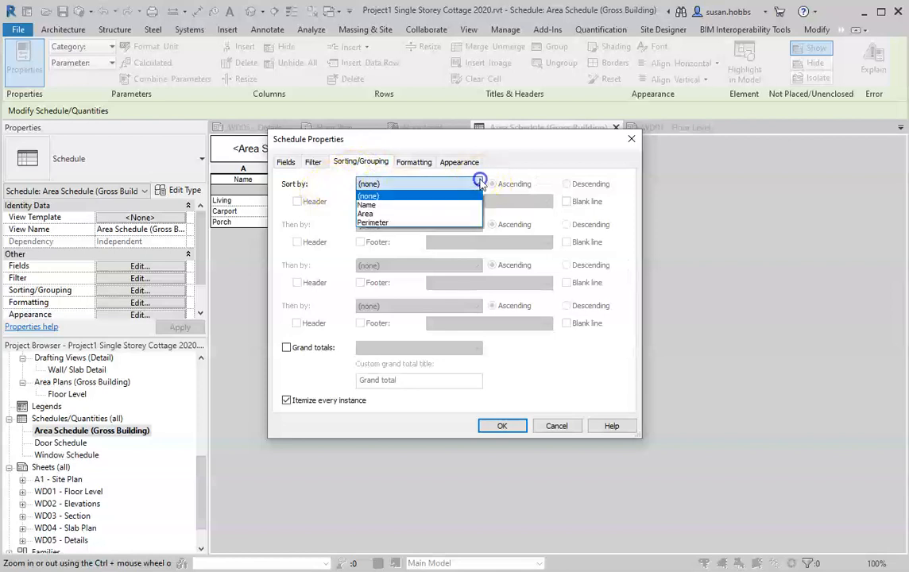
left_click(375, 205)
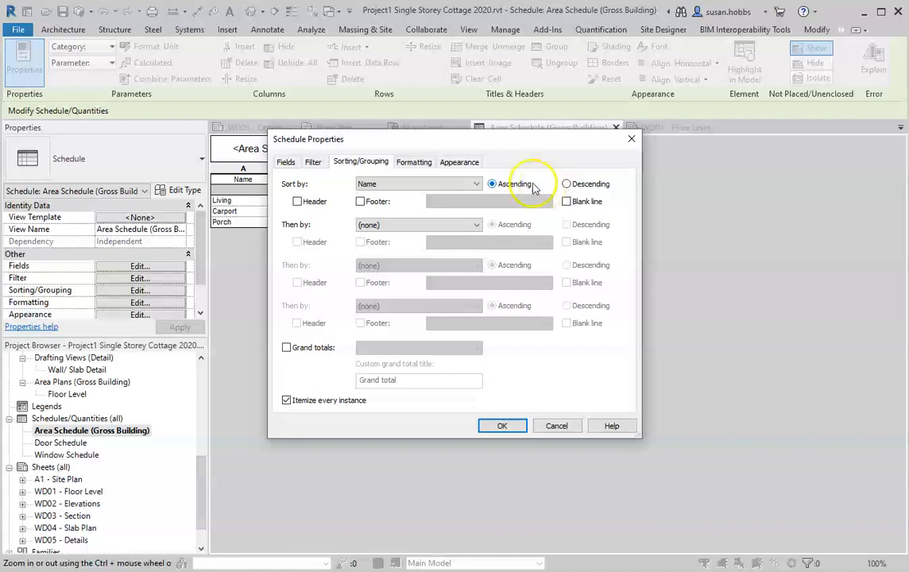
Add grand totals with title, count and totals, keeping every instance itemized, and check the schedule on sheet WD01 - Floor Level.
left_click(287, 348)
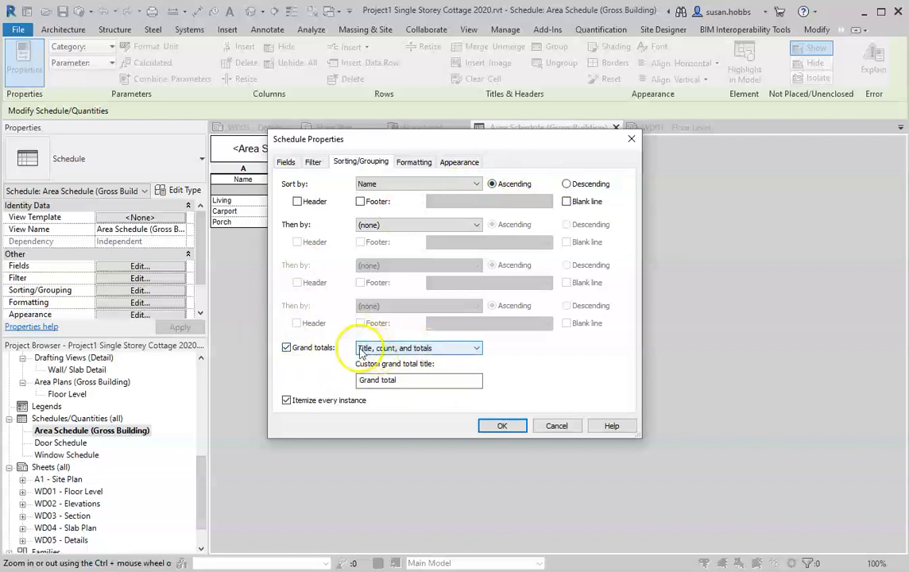
left_click(477, 349)
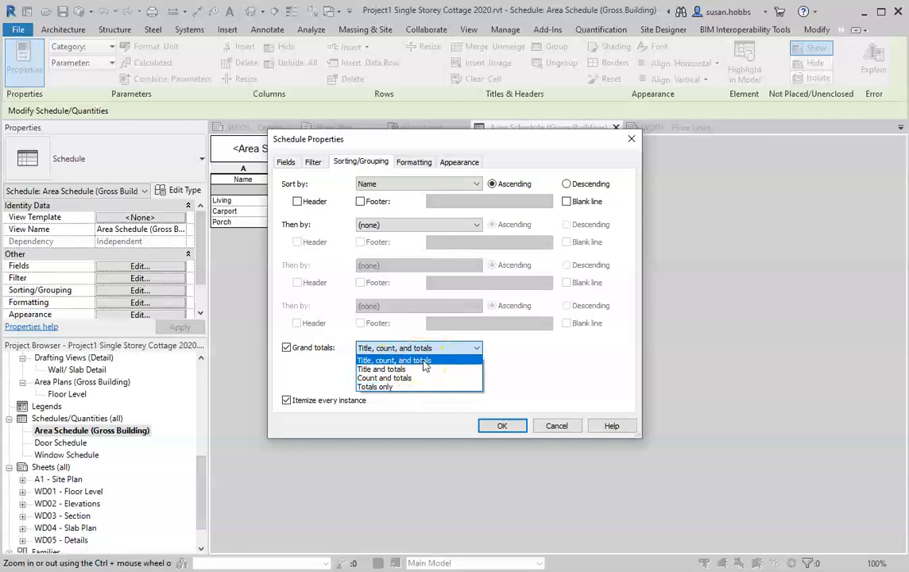
left_click(425, 362)
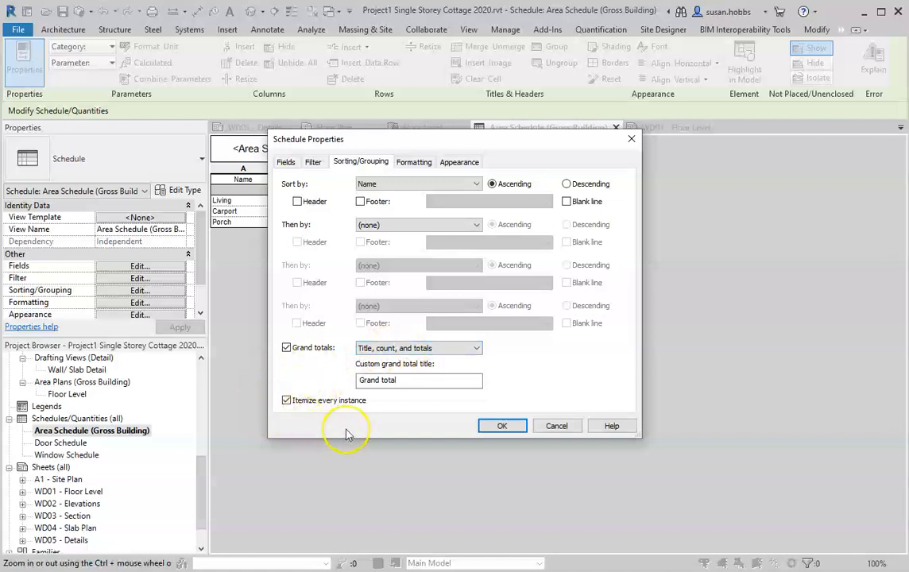
left_click(287, 401)
left_click(287, 400)
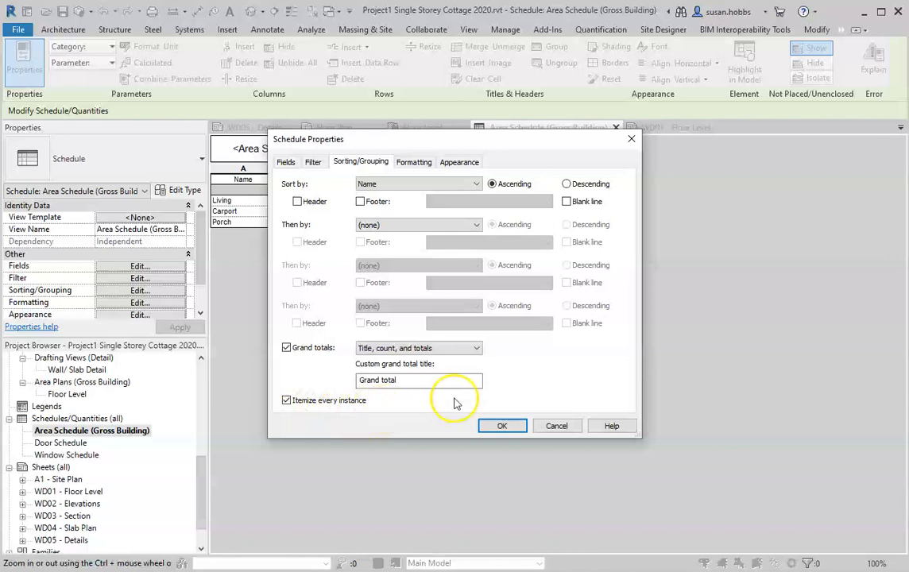
left_click(502, 426)
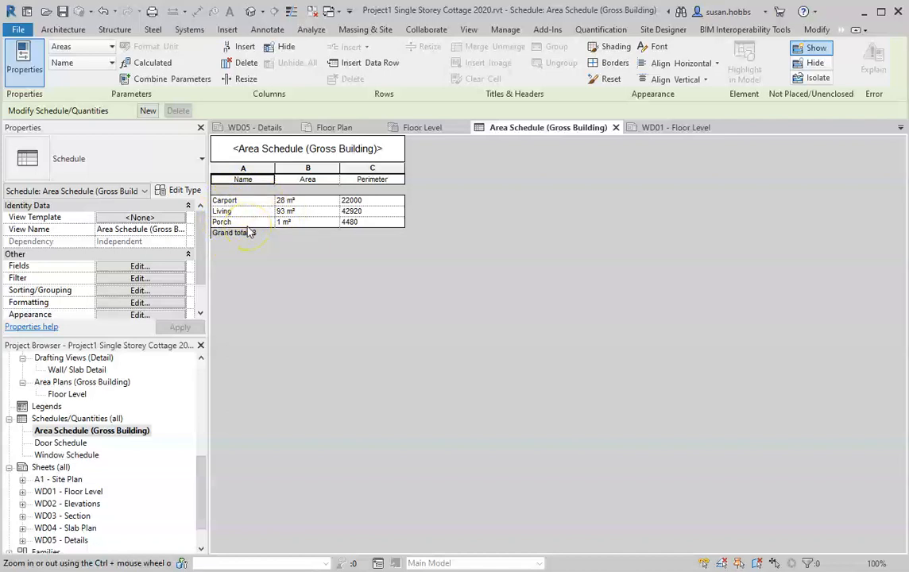
double_click(79, 494)
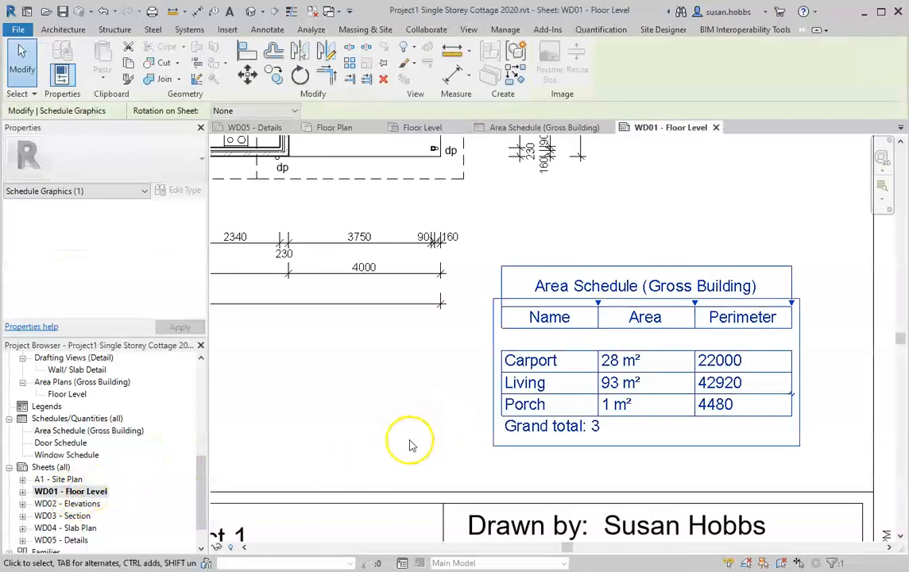
left_click(409, 444)
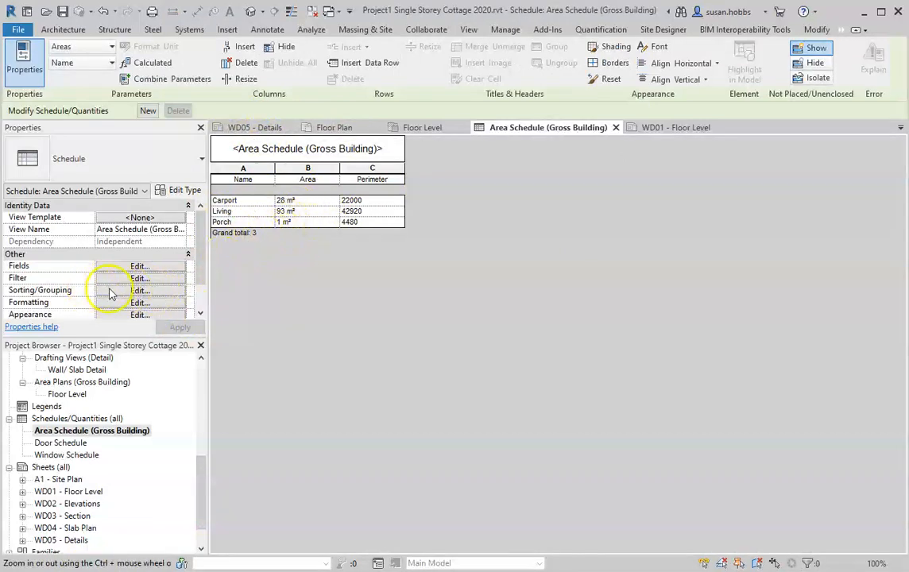
Format the Area field of Area Schedule (Gross Building) to calculate totals.
left_click(139, 289)
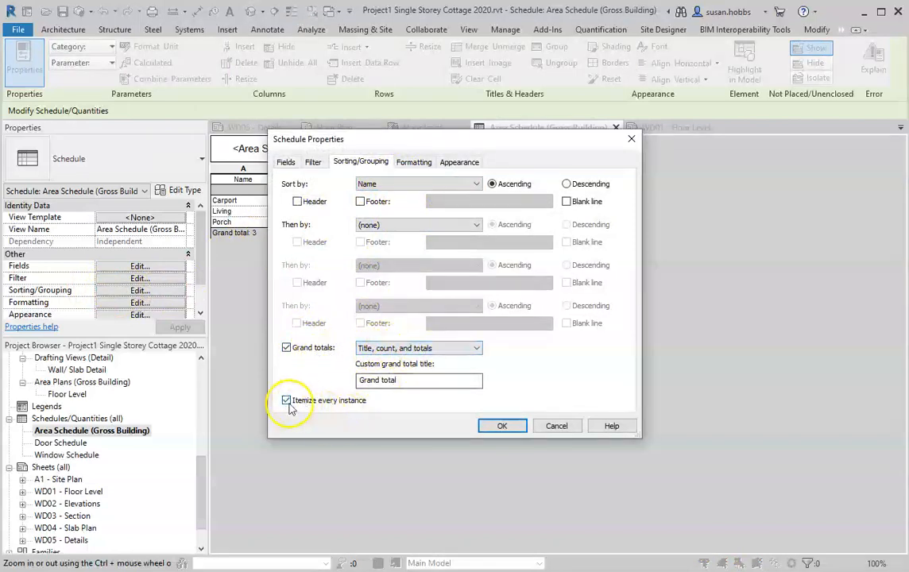
left_click(414, 163)
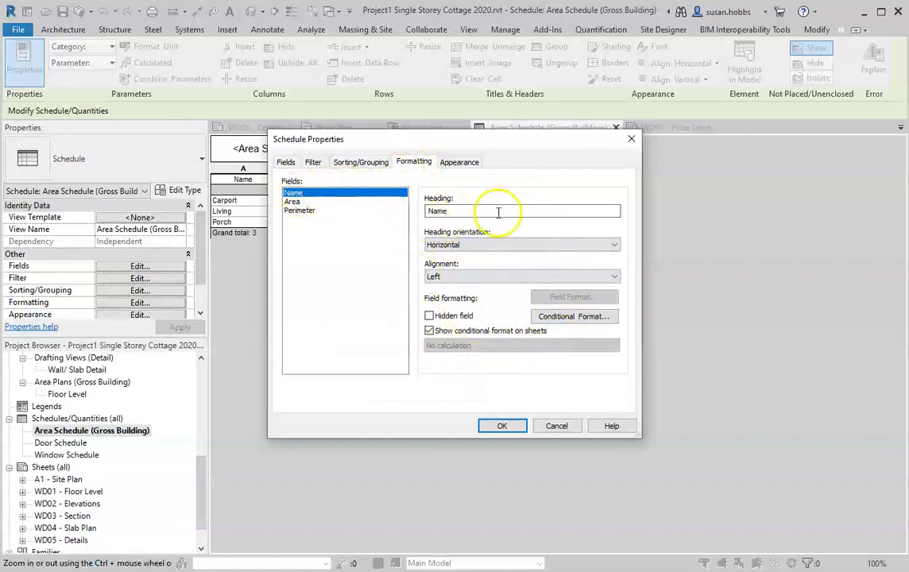
left_click(292, 202)
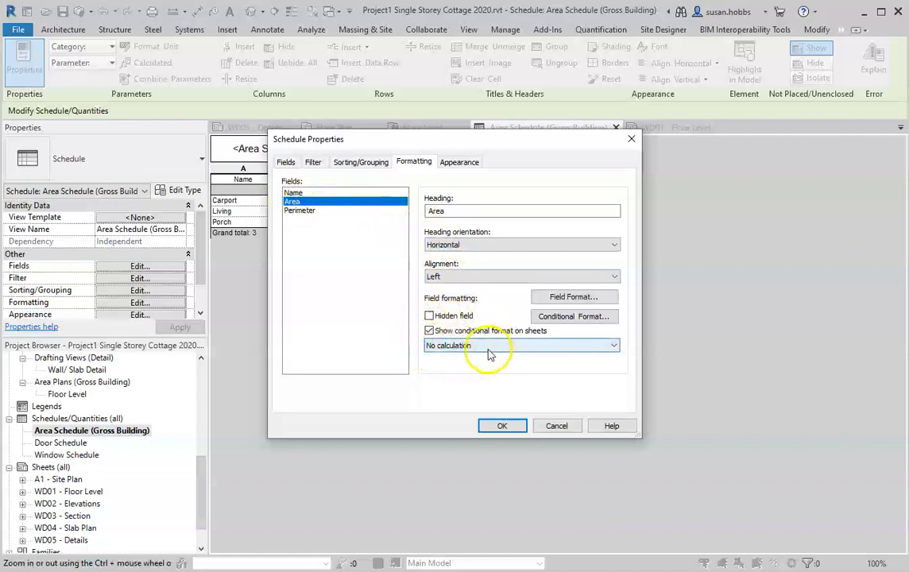
left_click(614, 347)
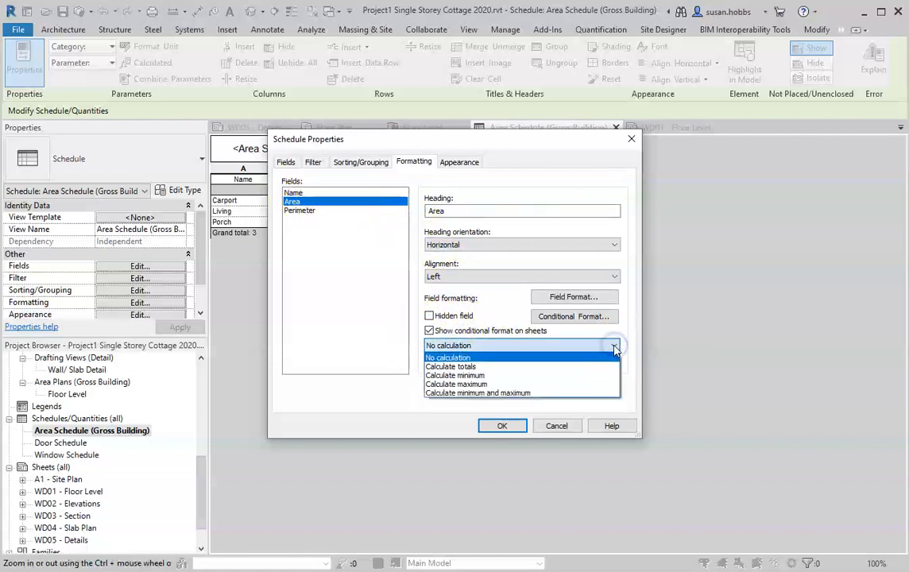
left_click(458, 367)
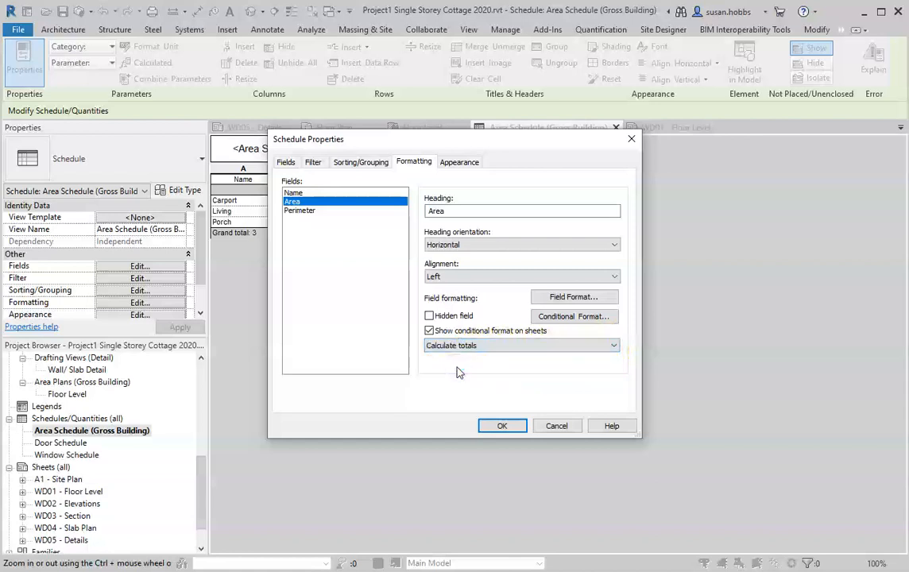
left_click(503, 426)
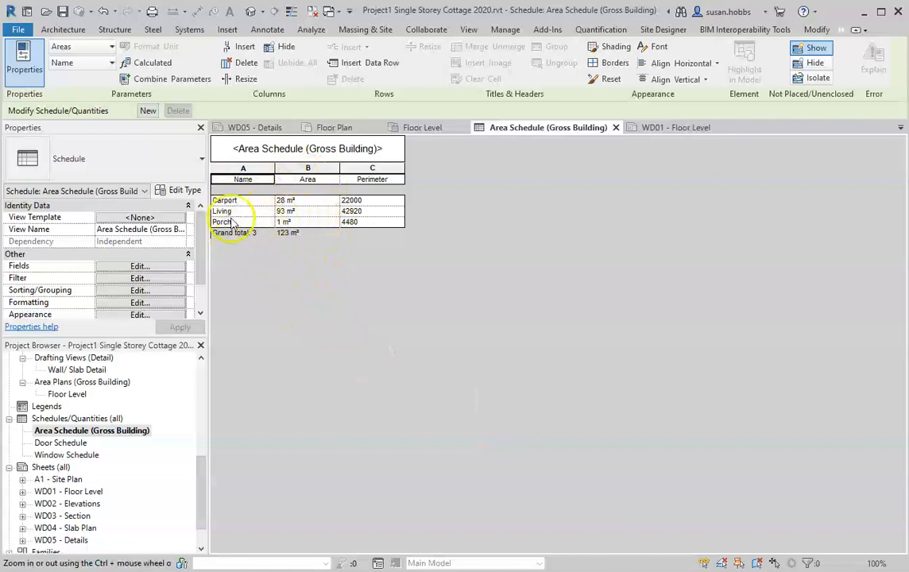
Set the schedule's grand totals to show Title and totals only, without the count.
left_click(155, 291)
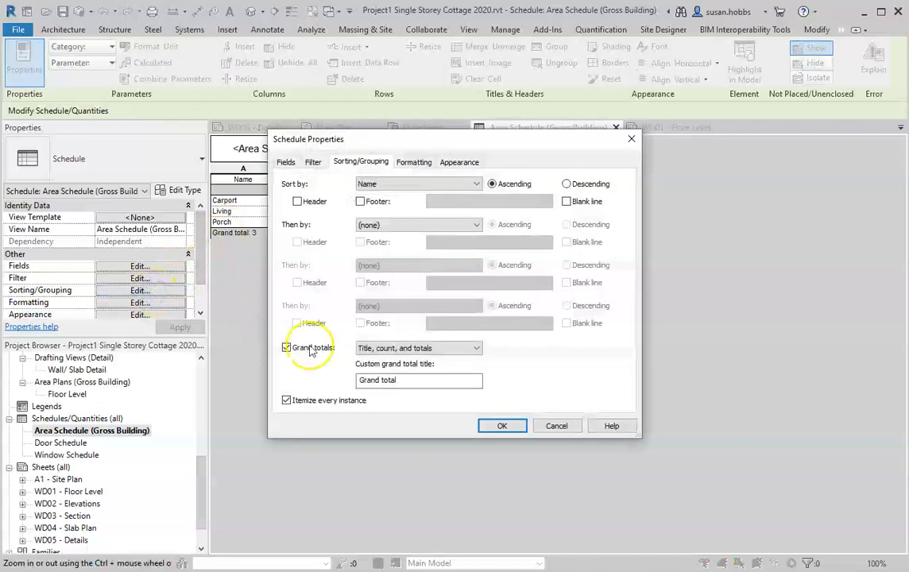
left_click(473, 350)
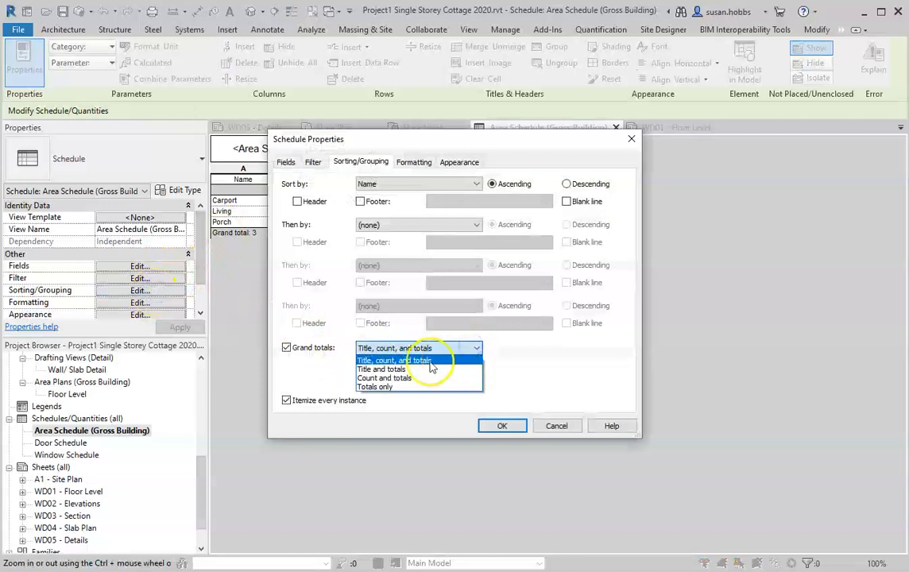
left_click(382, 370)
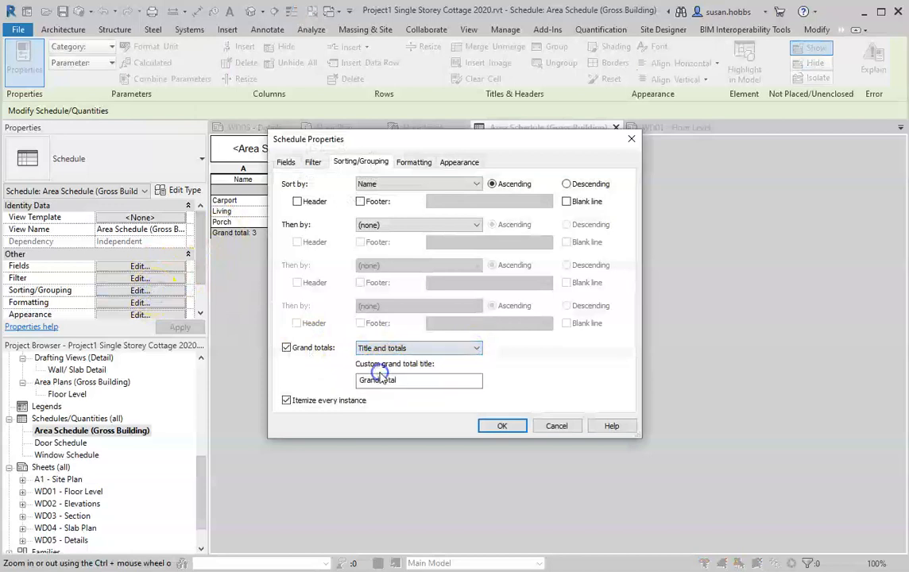
left_click(501, 427)
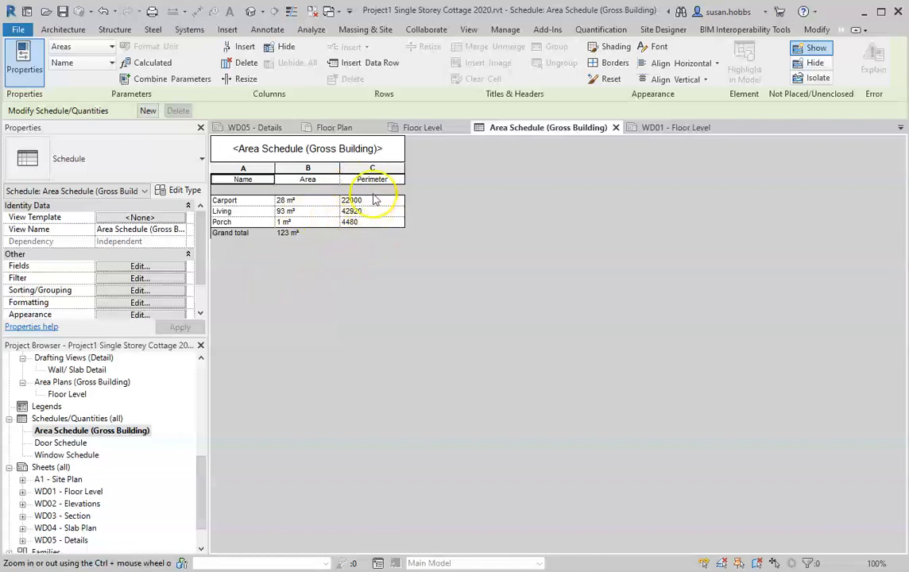
Remove the Perimeter field from the area schedule and check the schedule on sheet WD01 - Floor Level.
left_click(158, 267)
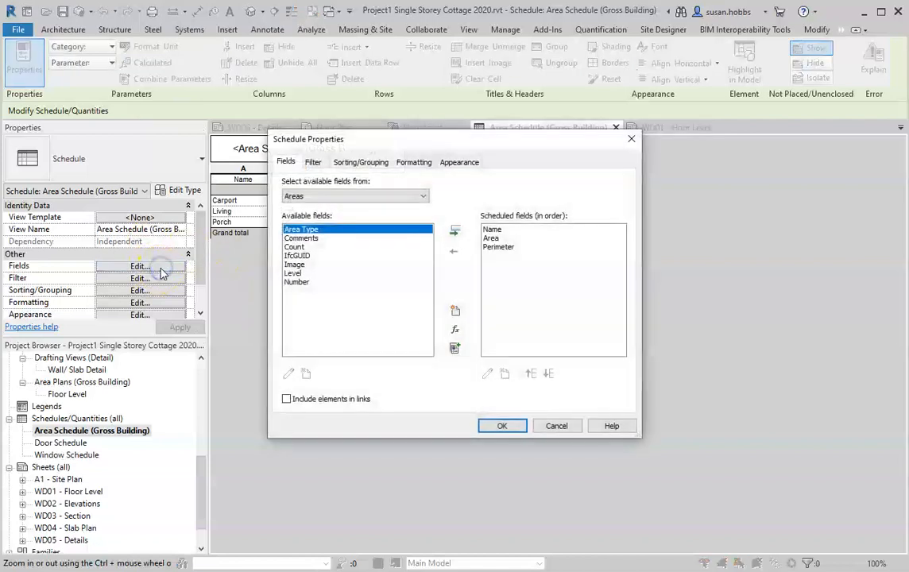
left_click(505, 248)
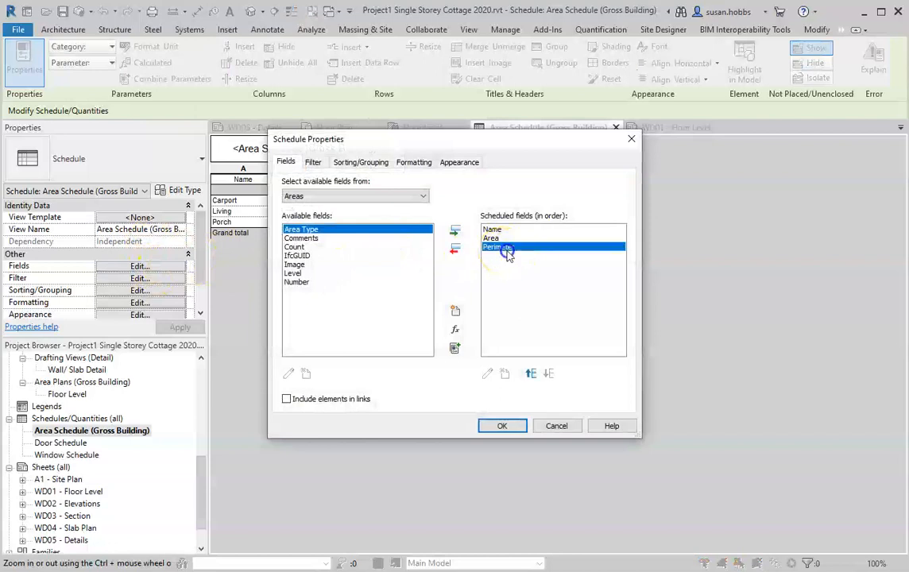
left_click(455, 250)
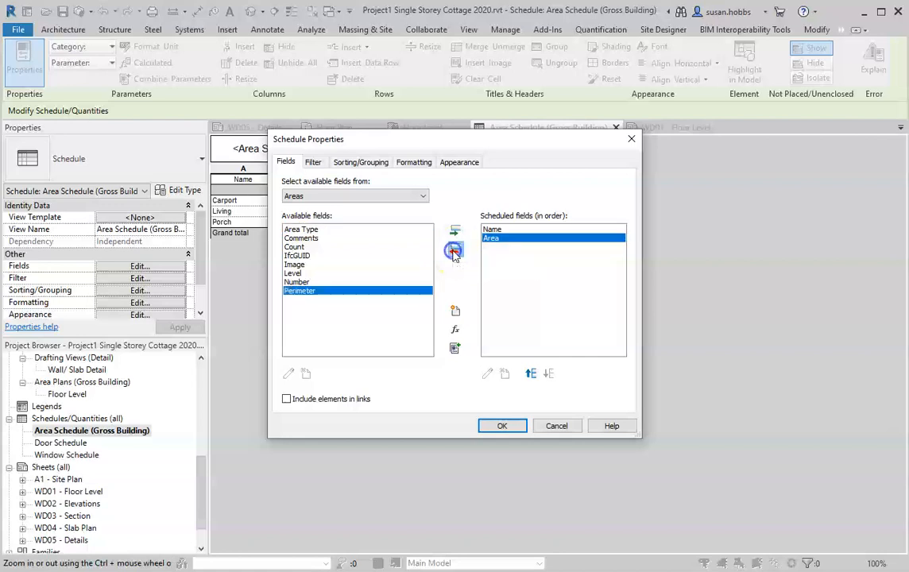
left_click(502, 426)
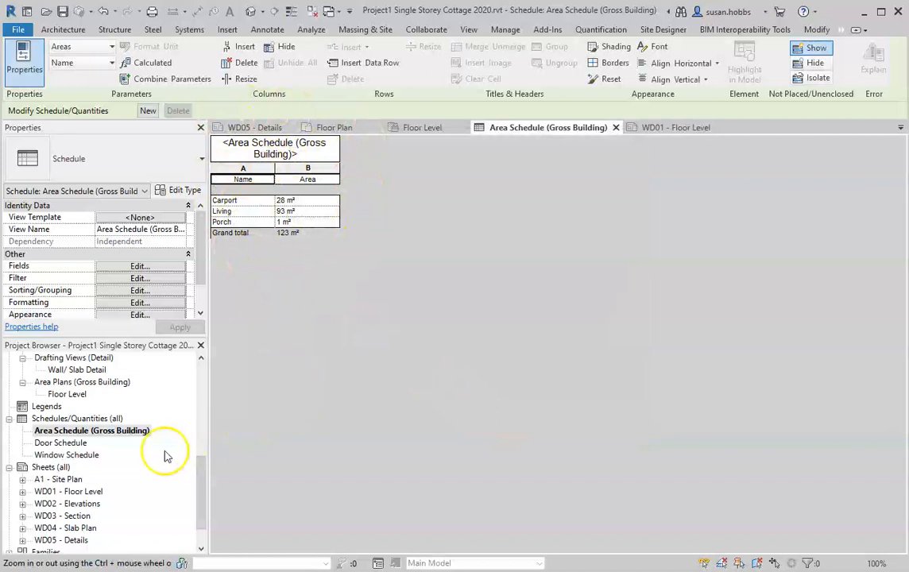
double_click(79, 492)
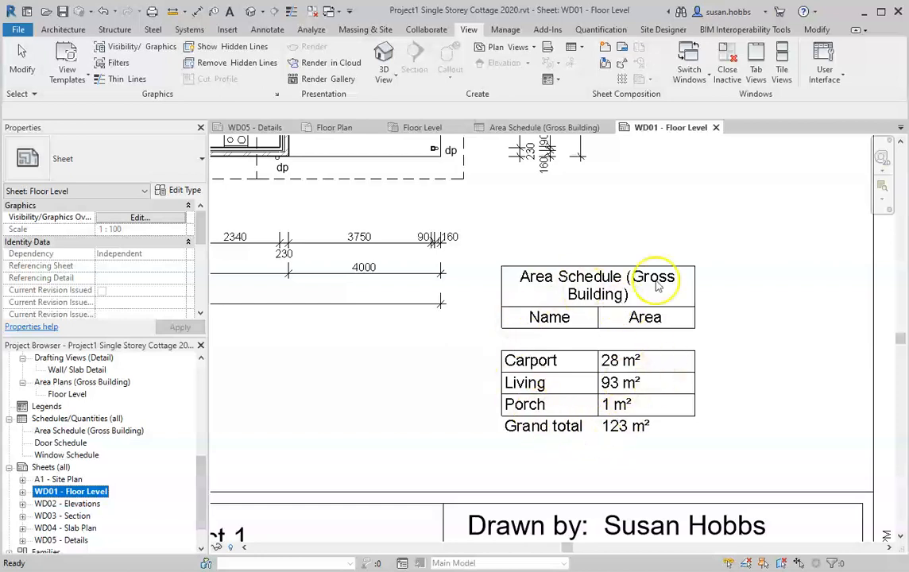
Set the body text of Area Schedule (Gross Building) to Arial 2.0mm in its appearance properties.
left_click(534, 127)
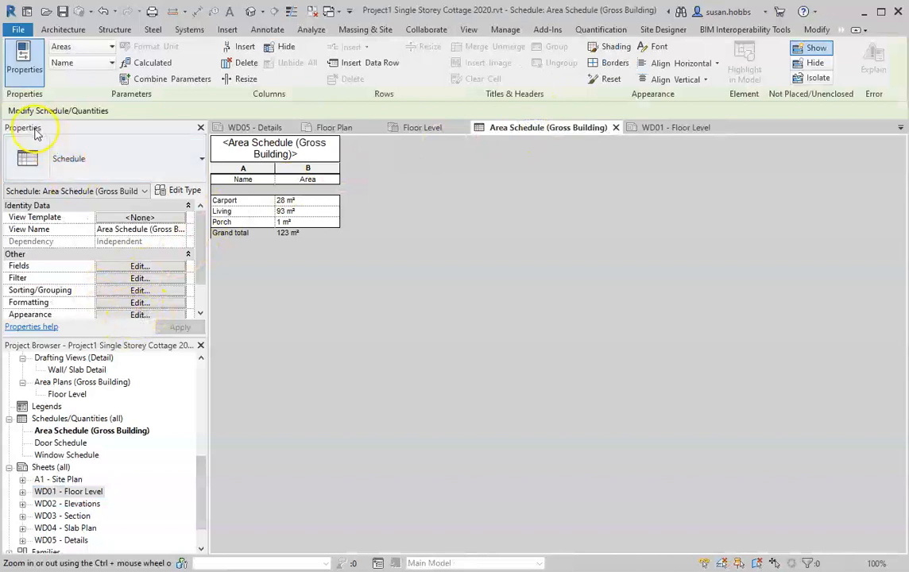
left_click(135, 314)
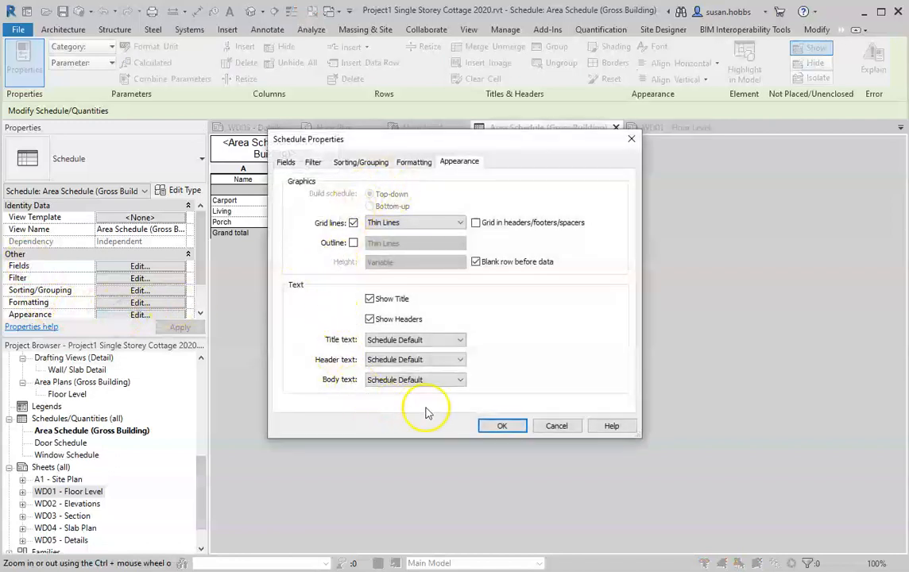
left_click(461, 340)
left_click(463, 340)
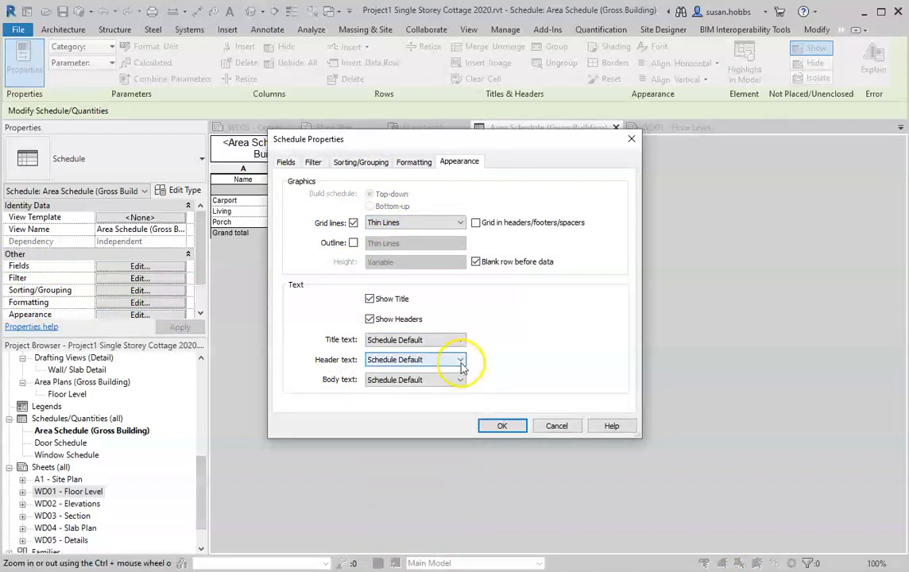
left_click(460, 362)
left_click(460, 362)
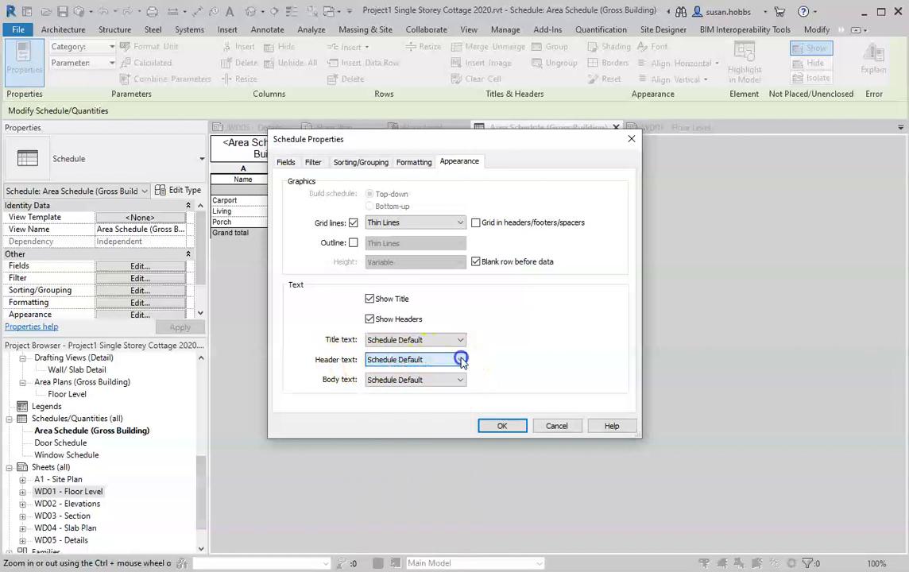
left_click(461, 380)
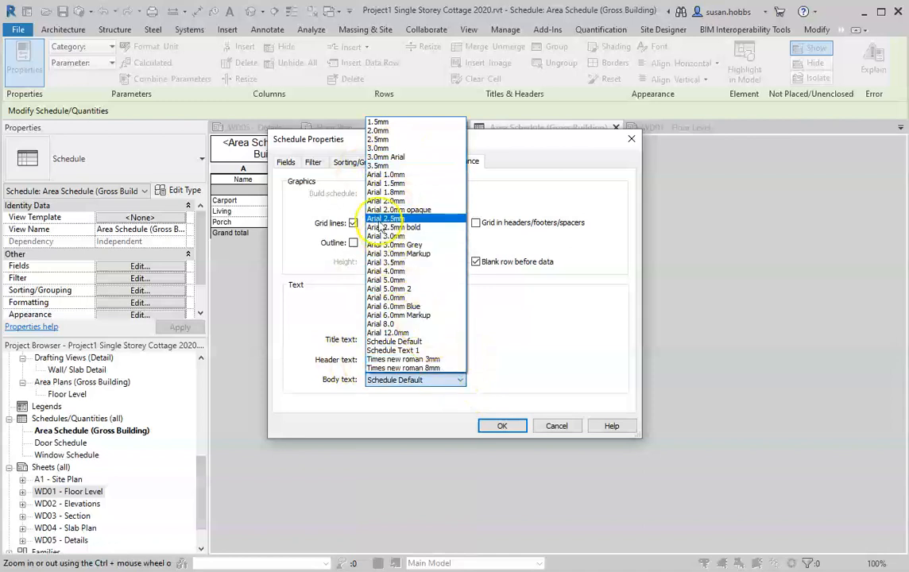
left_click(407, 202)
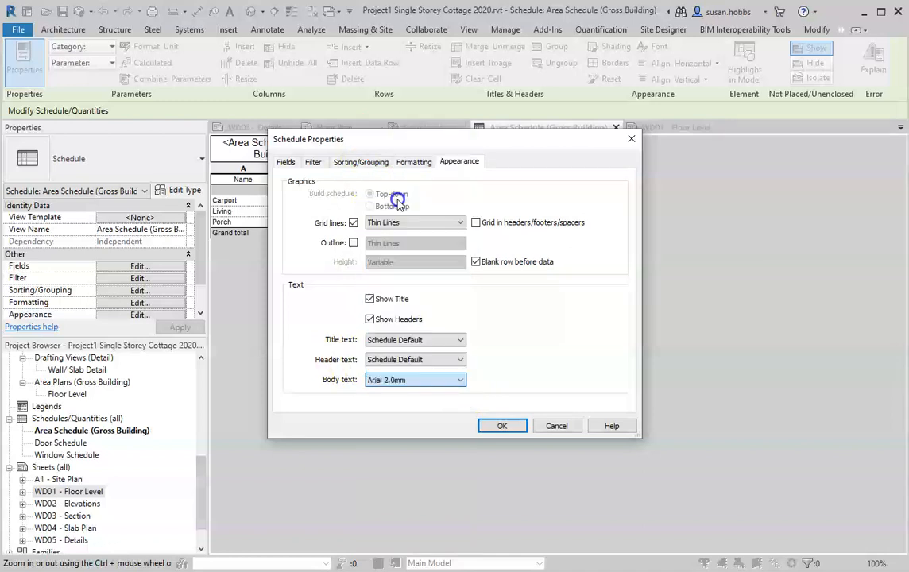
Set the schedule's header text to Arial 3.0mm and its title text to Arial 5.0mm, and apply the appearance settings.
left_click(462, 359)
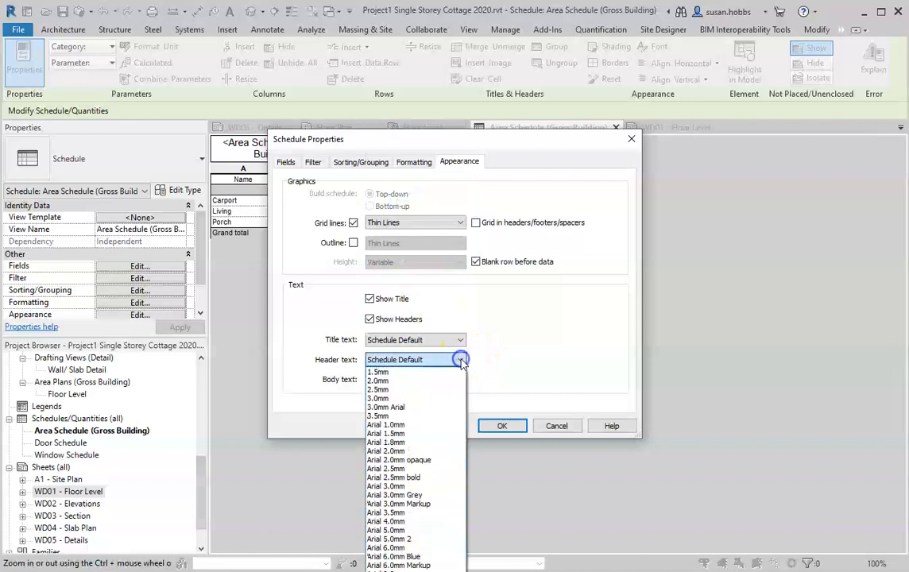
left_click(404, 486)
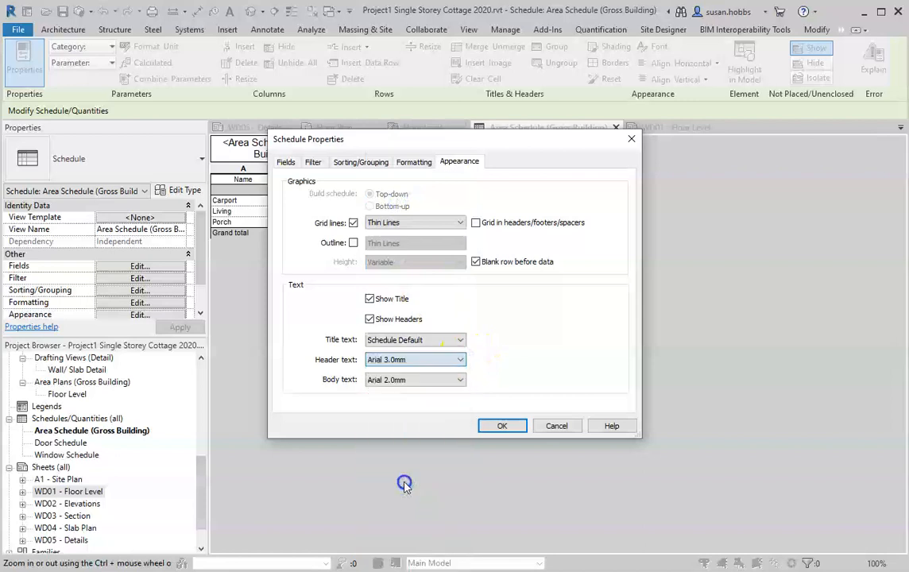
left_click(458, 340)
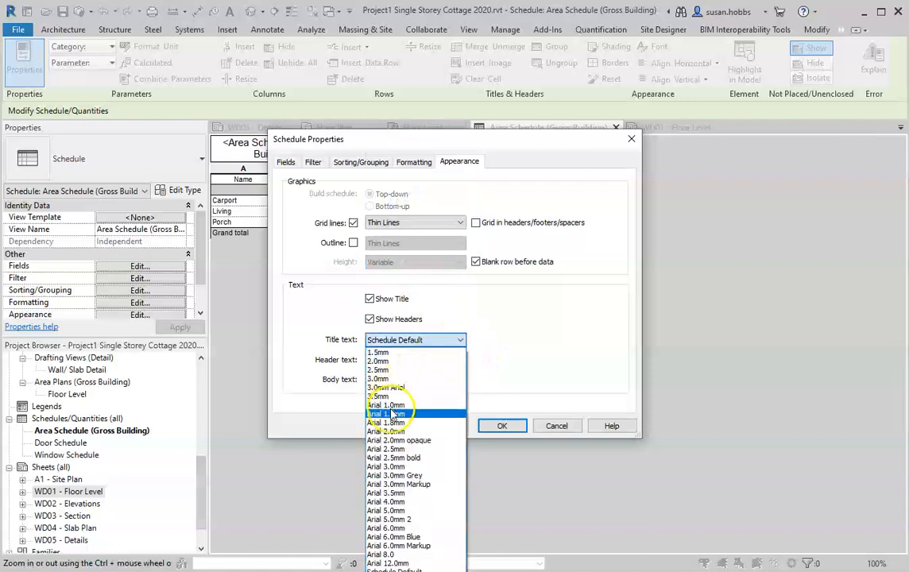
left_click(402, 510)
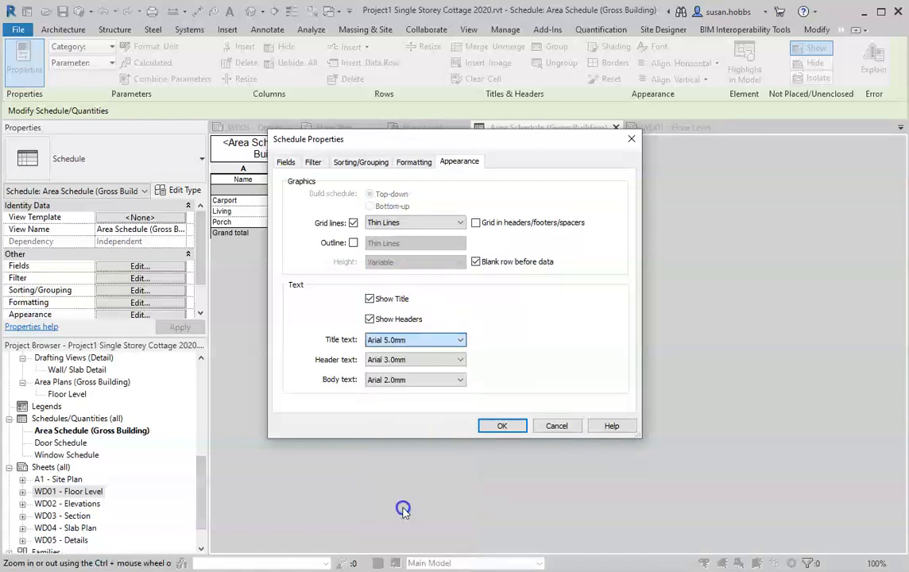
left_click(502, 427)
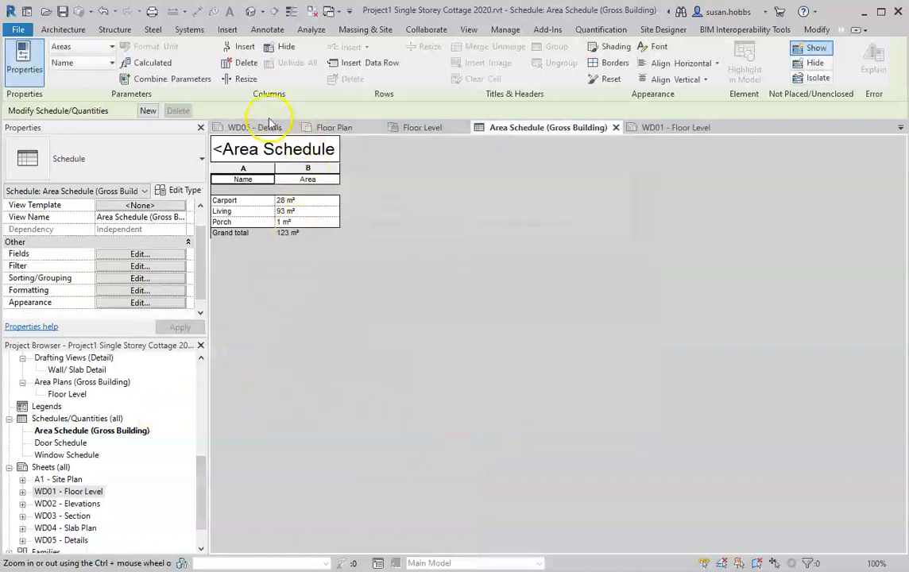
Widen the Area column of the area schedule on sheet WD01 - Floor Level to make room for the larger title.
double_click(84, 493)
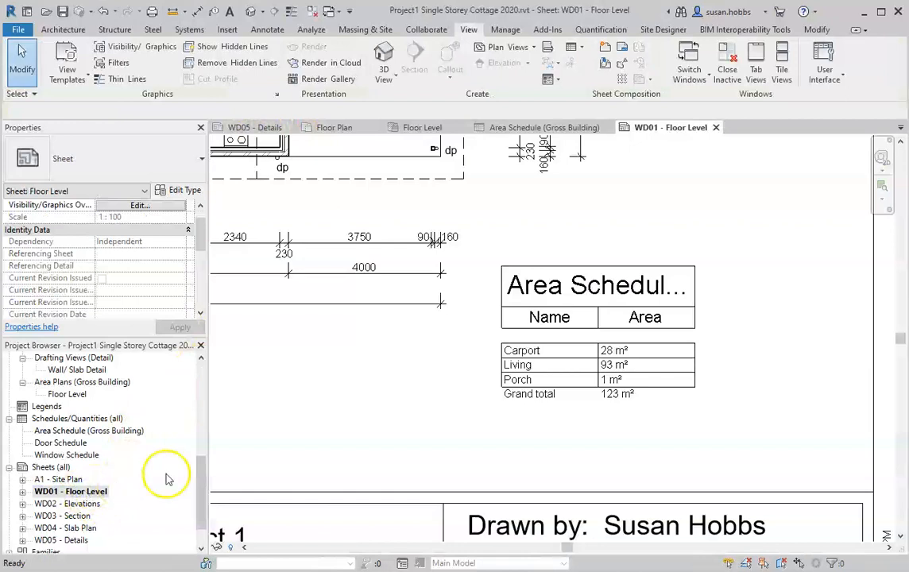
left_click(689, 302)
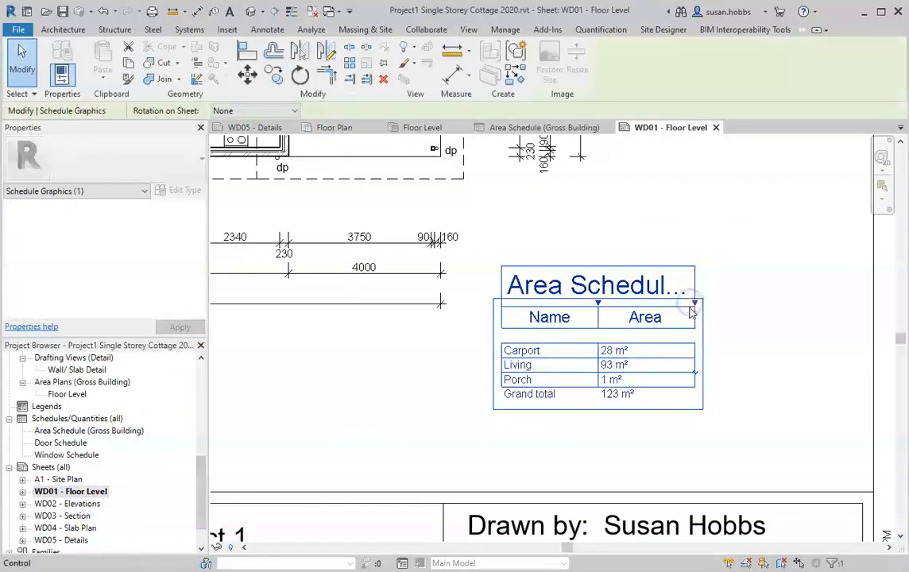
left_click_drag(694, 305, 810, 310)
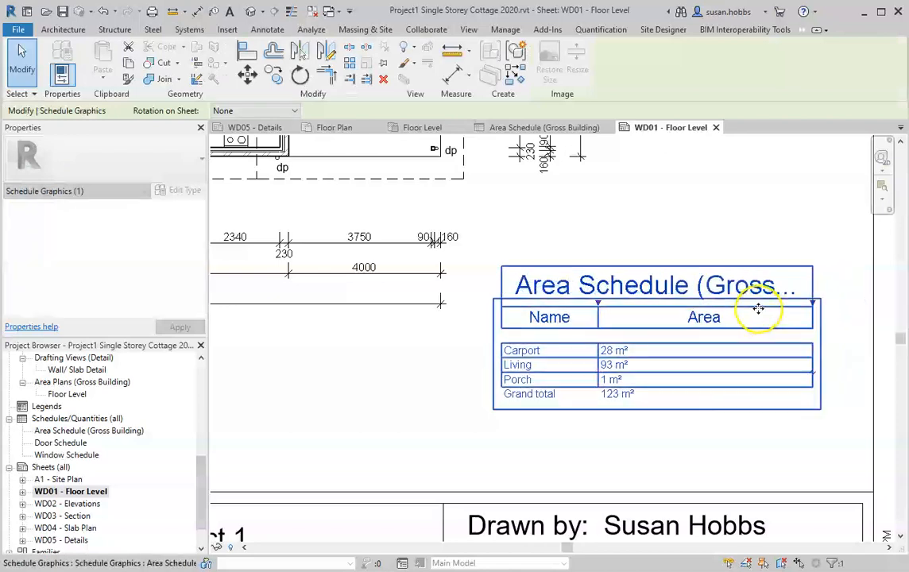
key("Escape")
Shorten the schedule's title to Area Schedule by removing the (Gross Building) part.
double_click(717, 296)
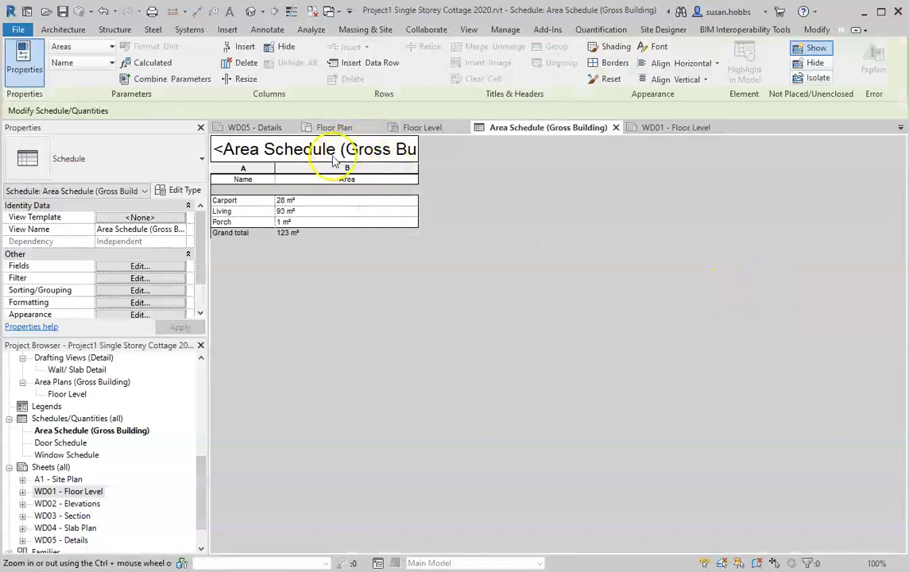
left_click_drag(328, 147, 504, 166)
key("Delete")
key("Return")
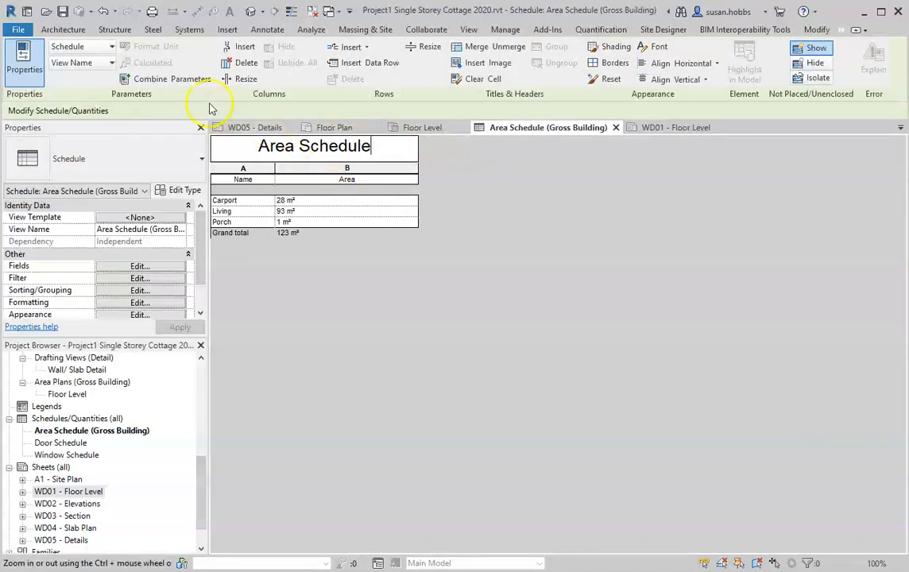
left_click(367, 308)
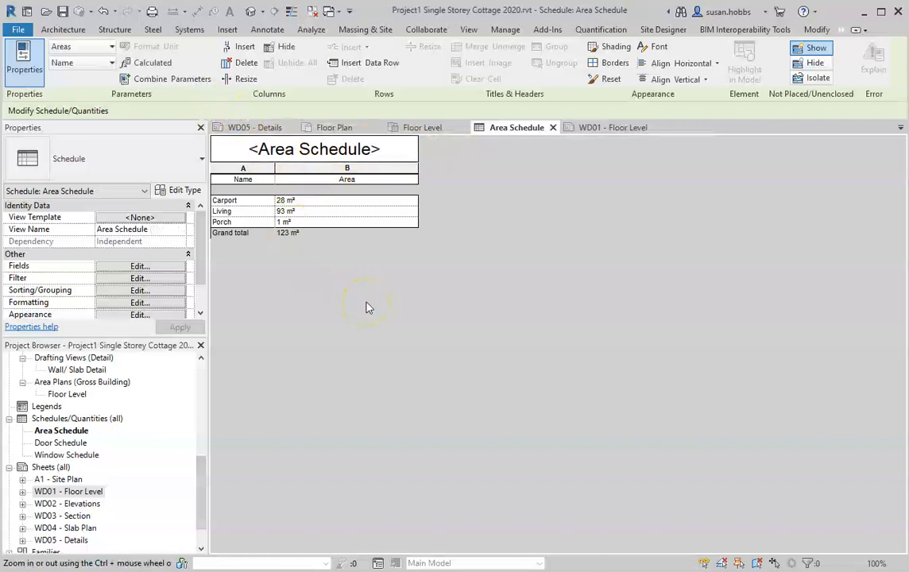
On sheet WD01 - Floor Level, narrow the schedule's Area column to fit the short title and slightly widen the Name column.
double_click(86, 491)
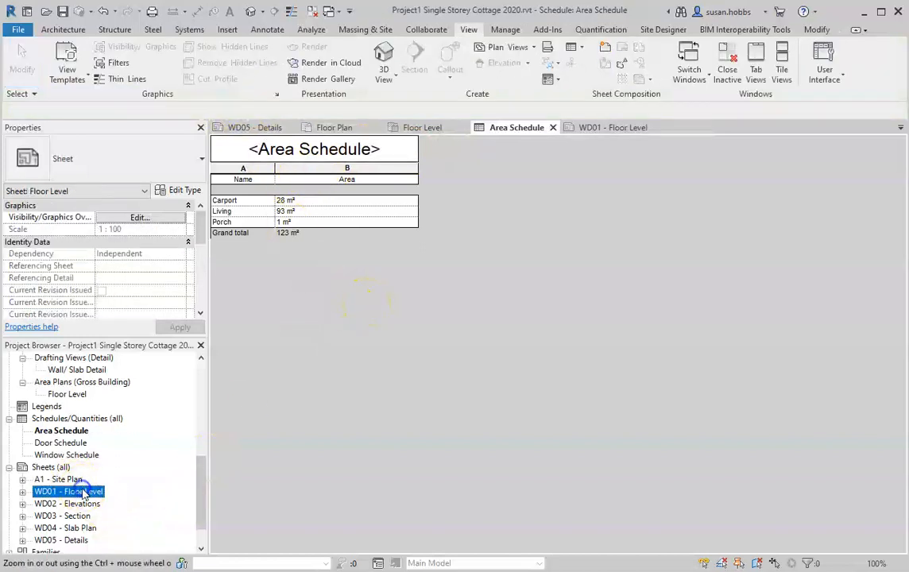
left_click(798, 324)
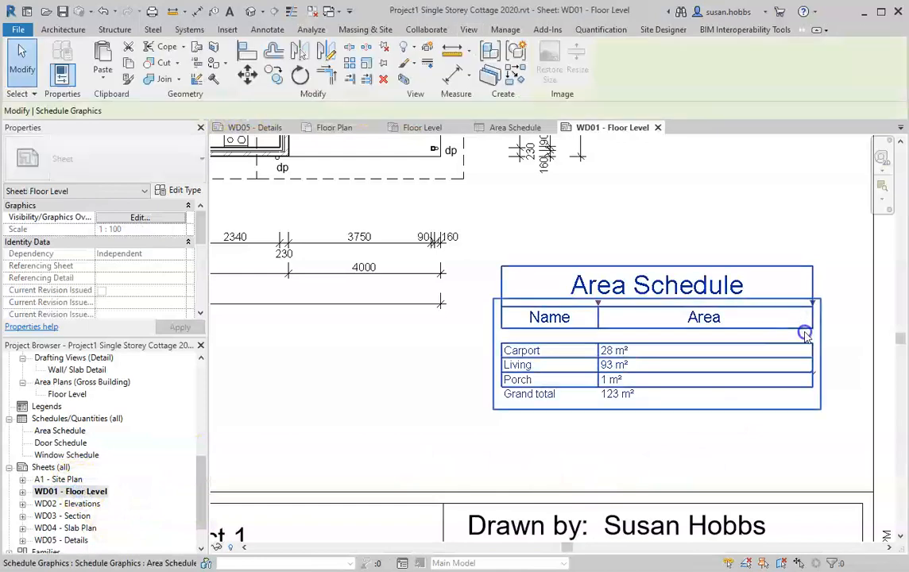
left_click_drag(812, 303, 696, 303)
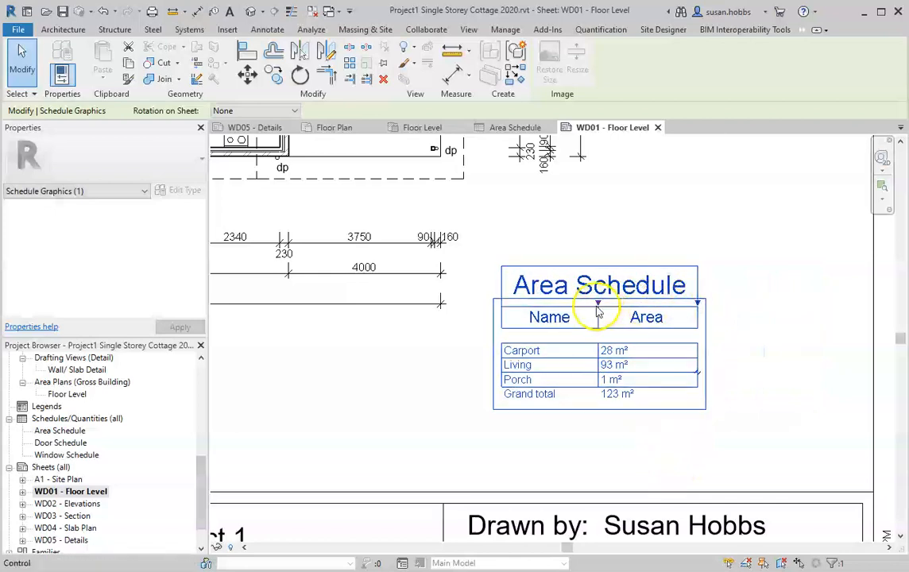
mouse_move(598, 308)
left_mouse_down()
mouse_move(652, 312)
mouse_move(588, 315)
mouse_move(600, 317)
left_mouse_up()
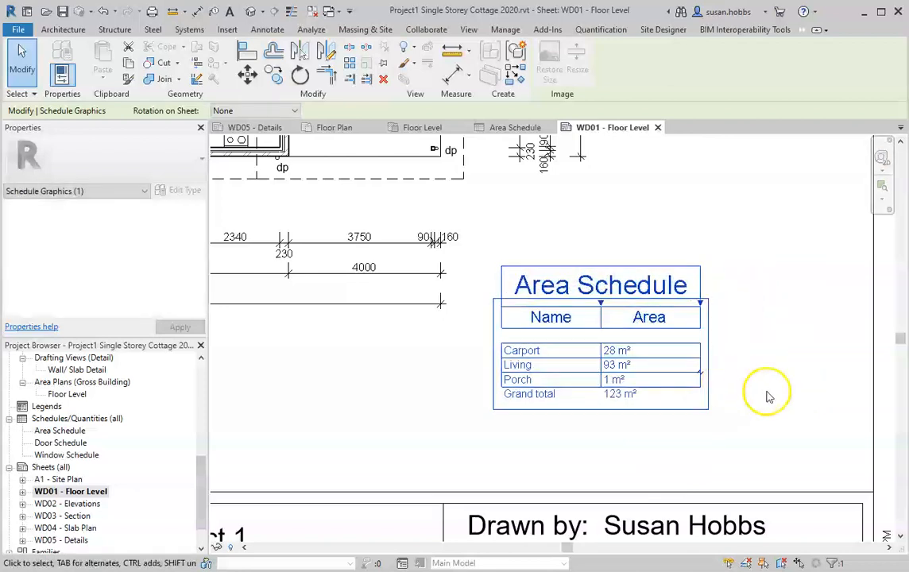
left_click(758, 392)
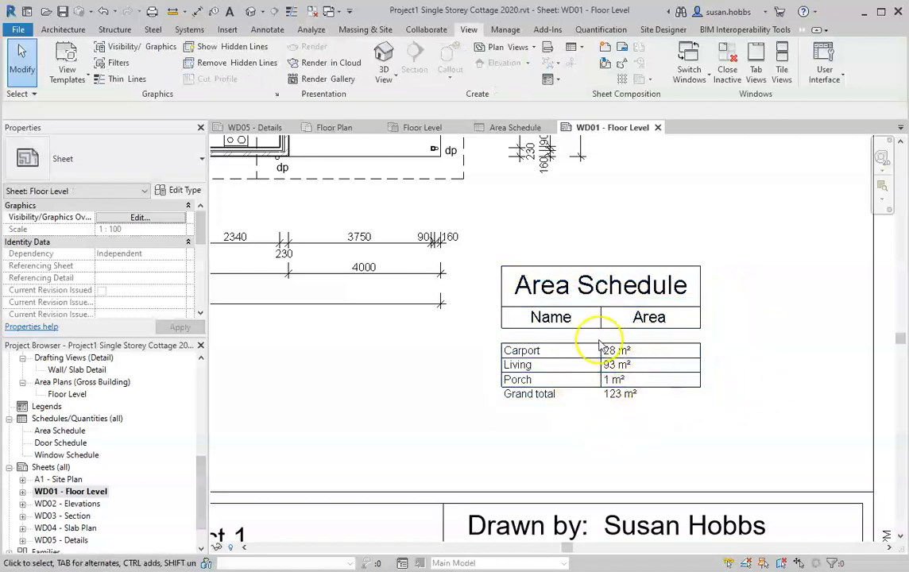